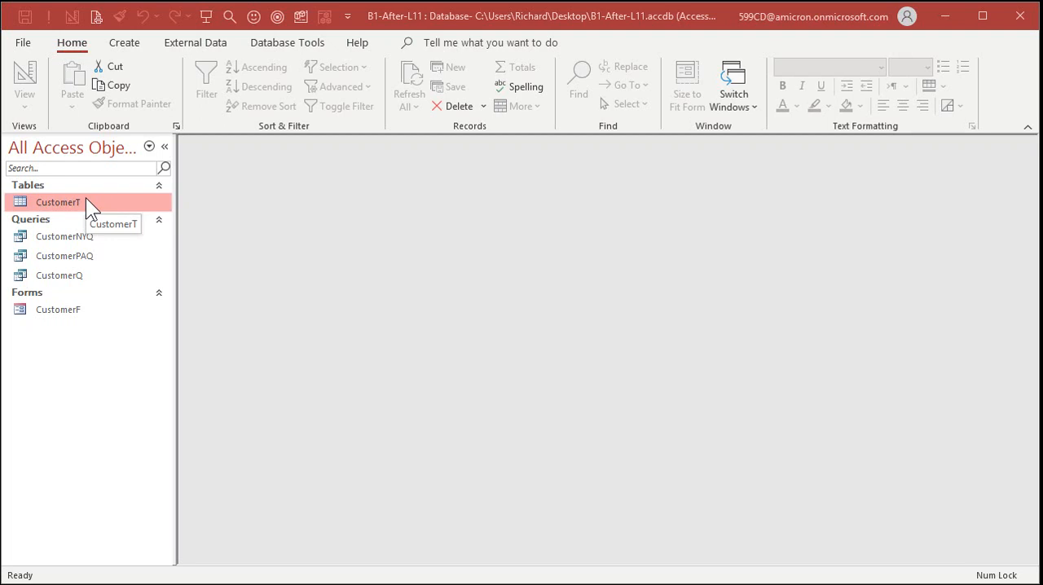
- Create a basic report from the CustomerT table and maximize its window
click(129, 47)
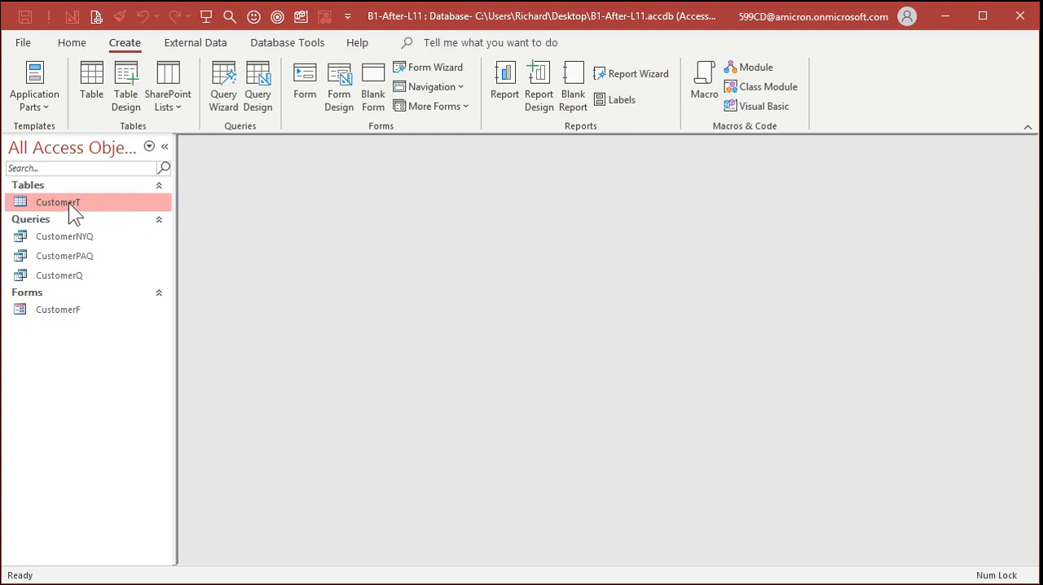
click(507, 92)
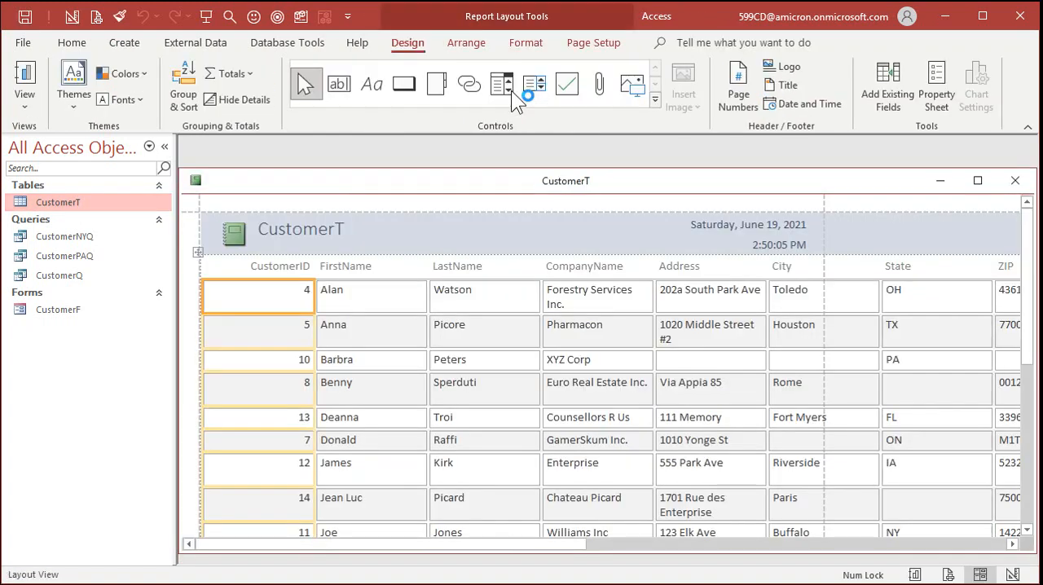
drag(506, 187, 512, 162)
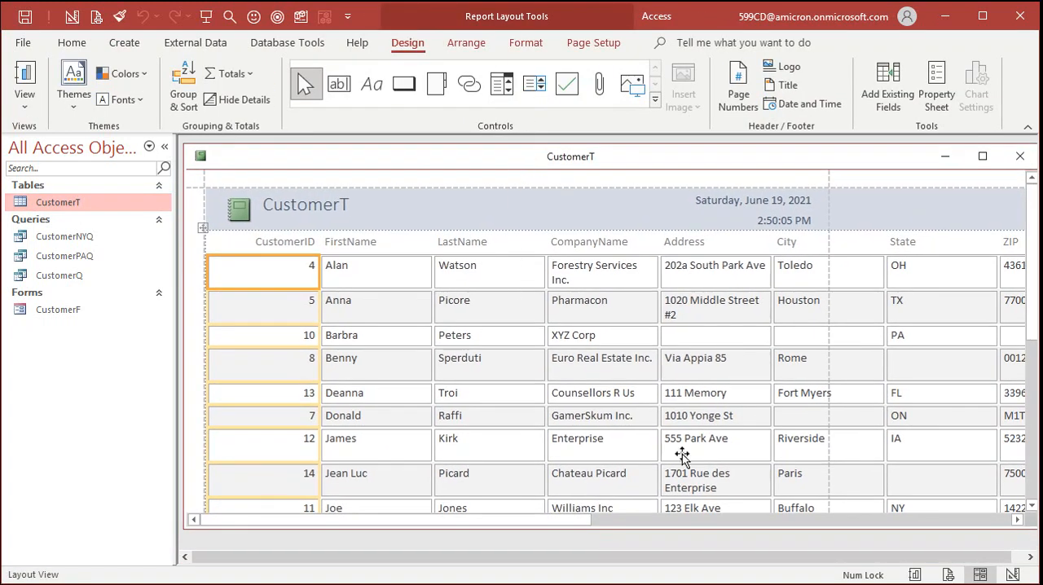
click(983, 157)
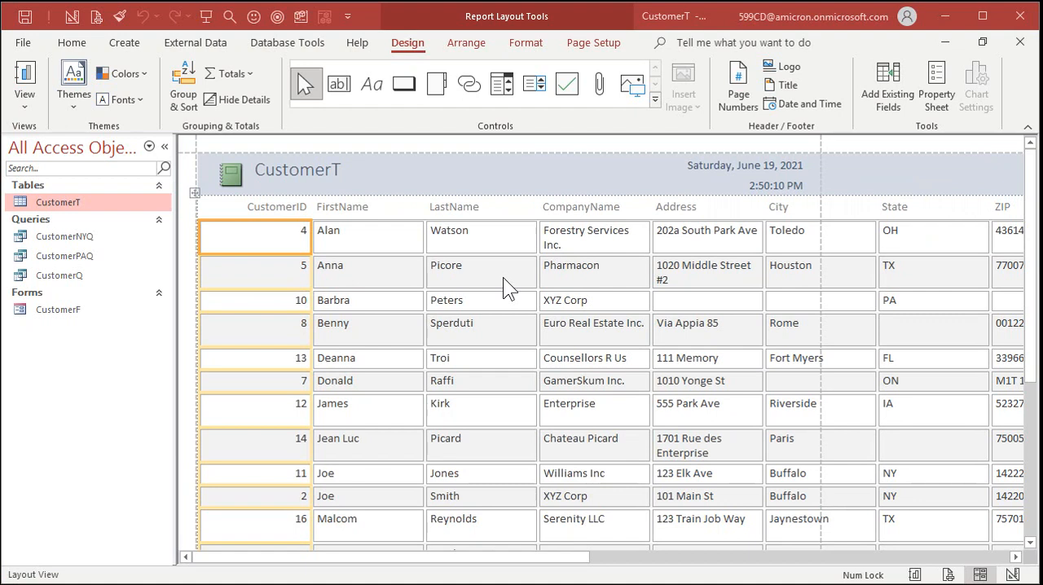
- Look through the new report's rows down to its footer and across its columns to CustomerSince
click(1034, 470)
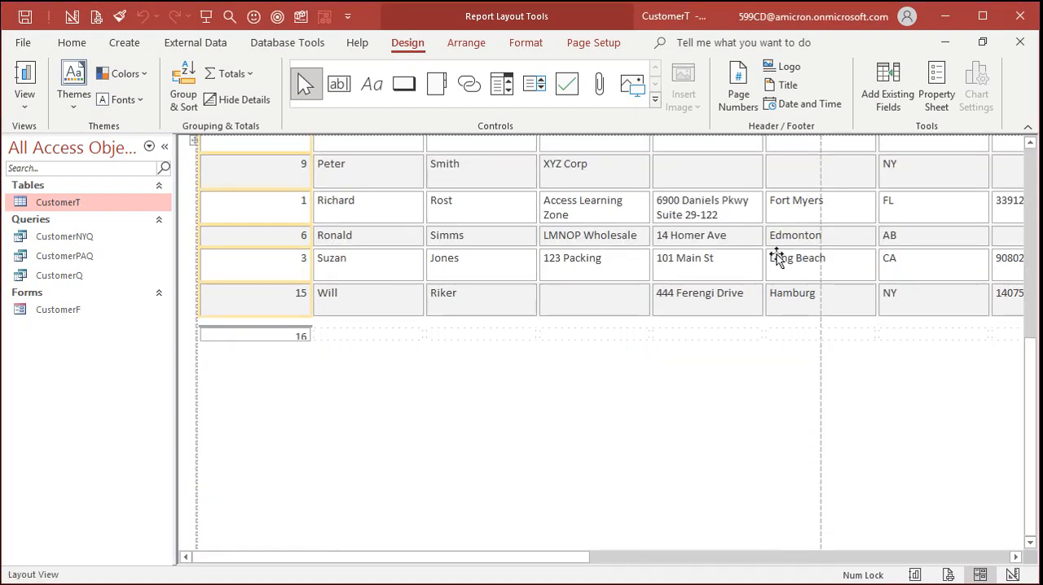
click(1032, 175)
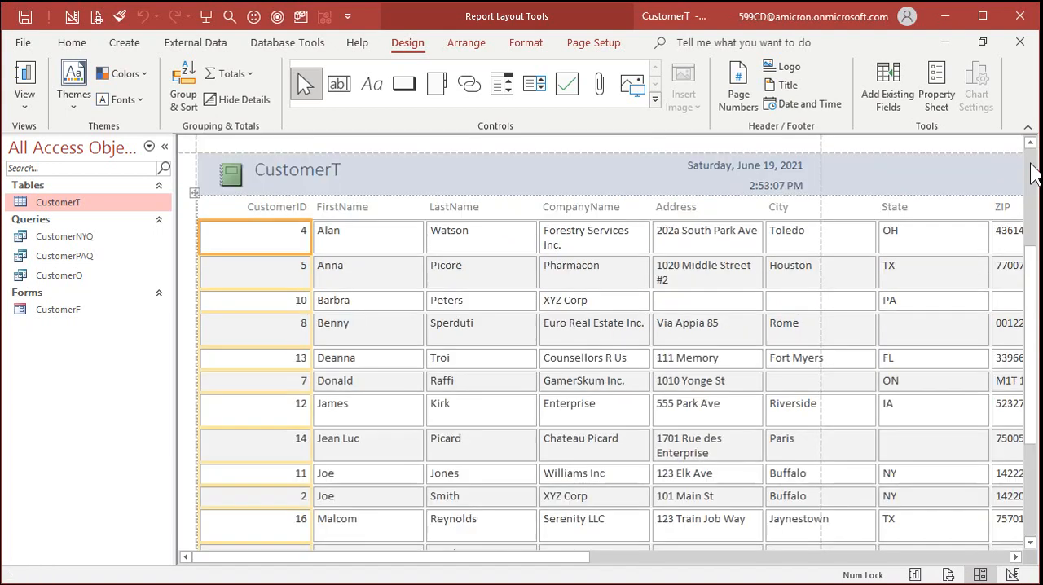
click(628, 561)
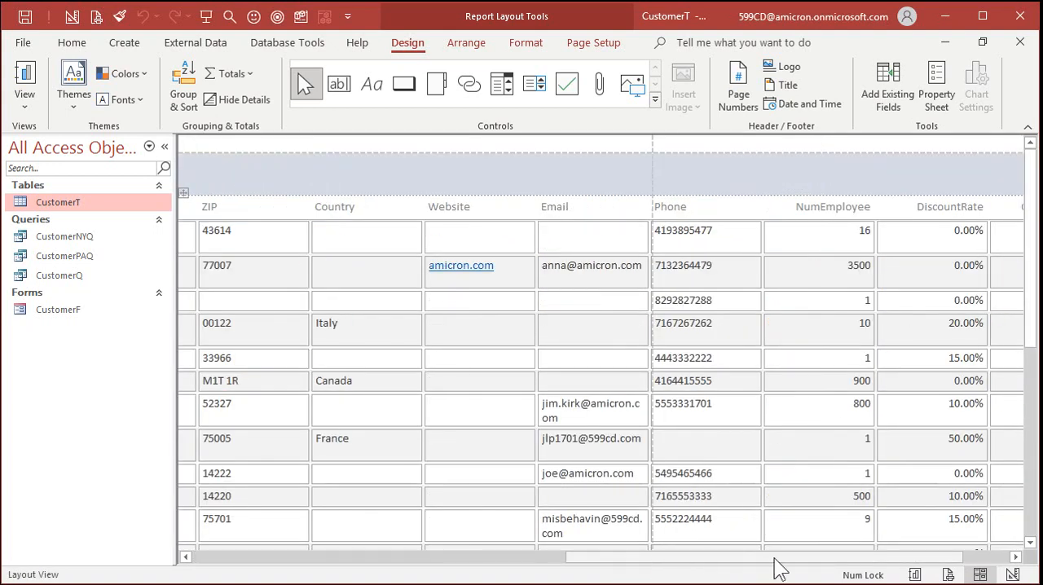
drag(774, 561, 825, 481)
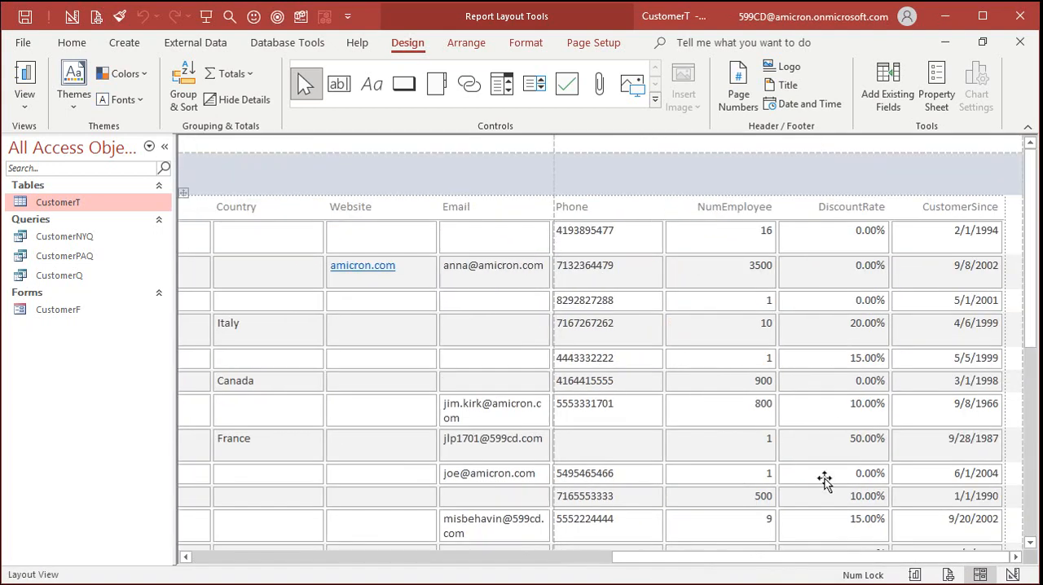
click(220, 558)
click(221, 558)
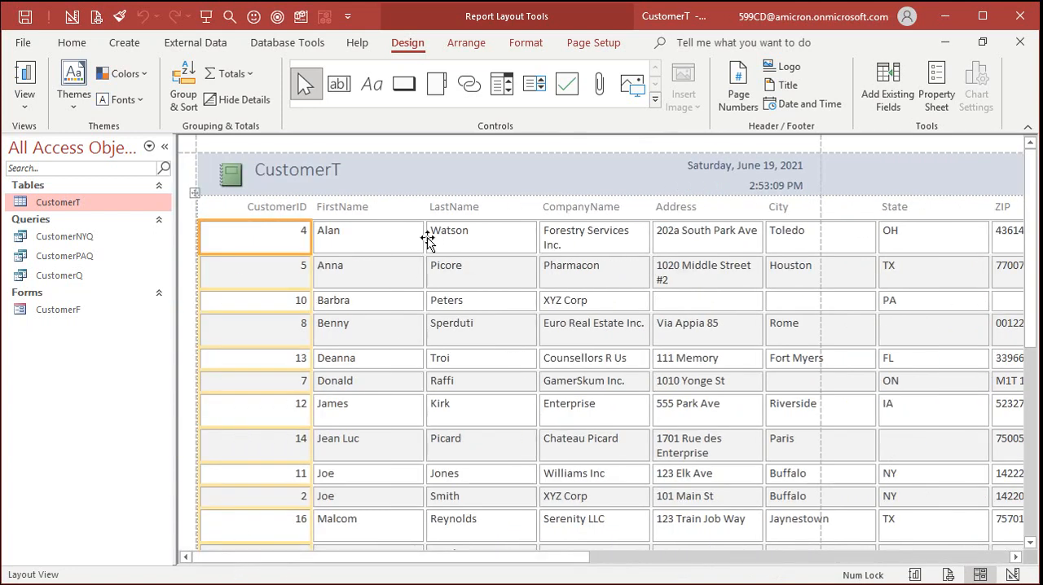
- Change the report's header title to "PCResale Customer List" and delete the time from the header
click(318, 171)
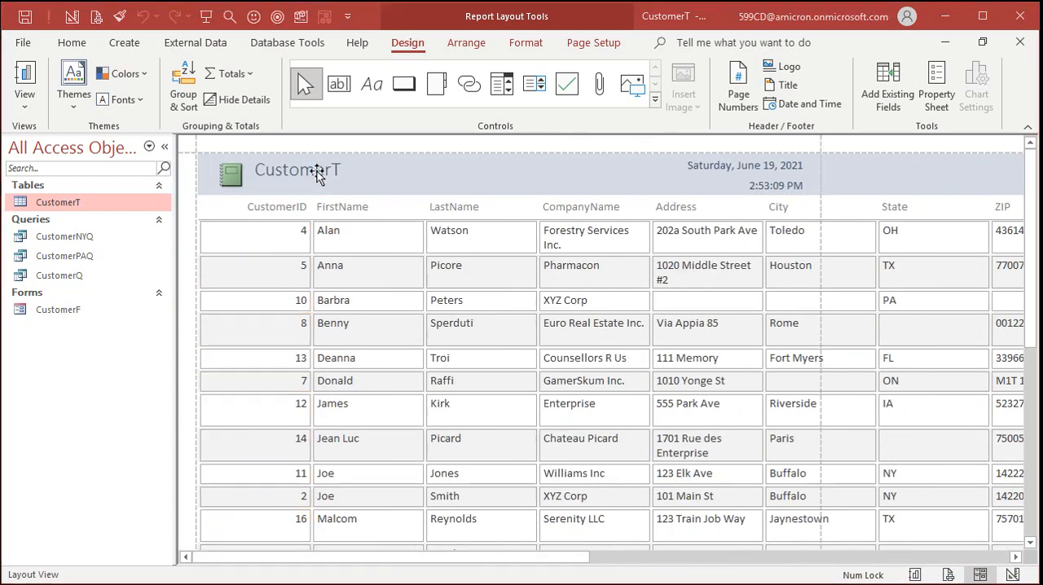
double_click(317, 171)
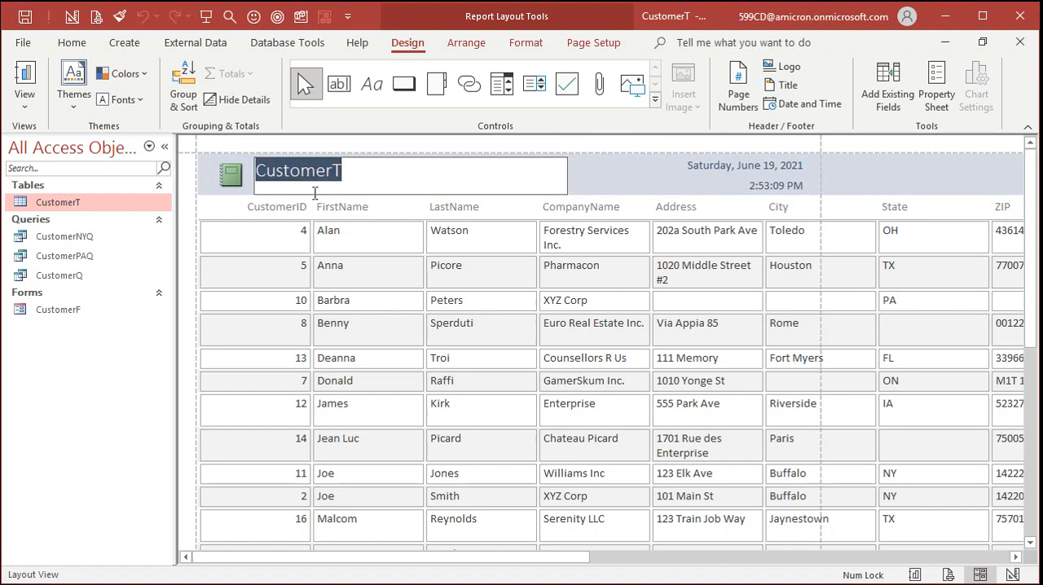
text(P)
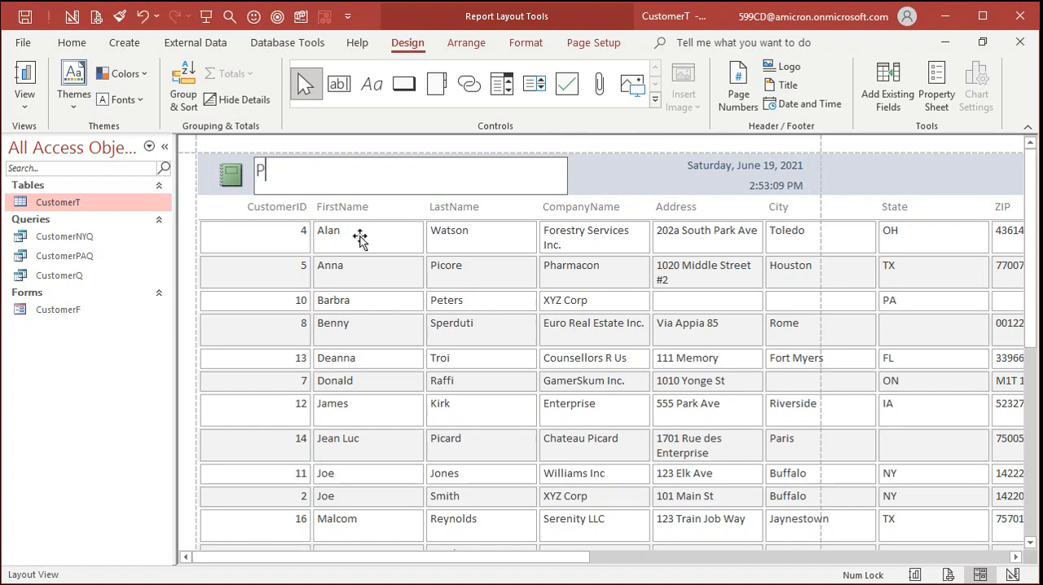
text(CResale Customer i)
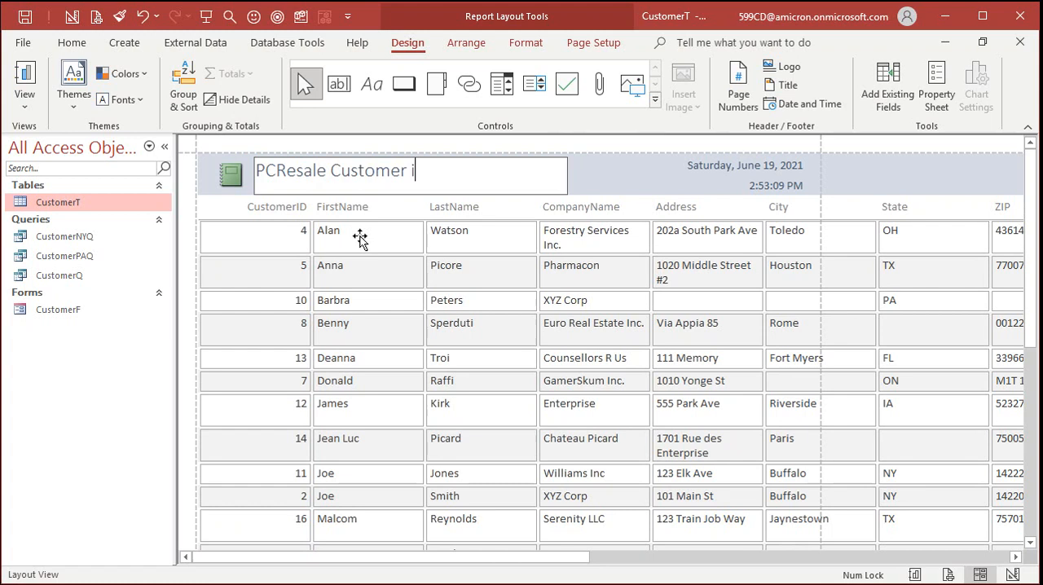
key(BackSpace)
text(List)
key(Return)
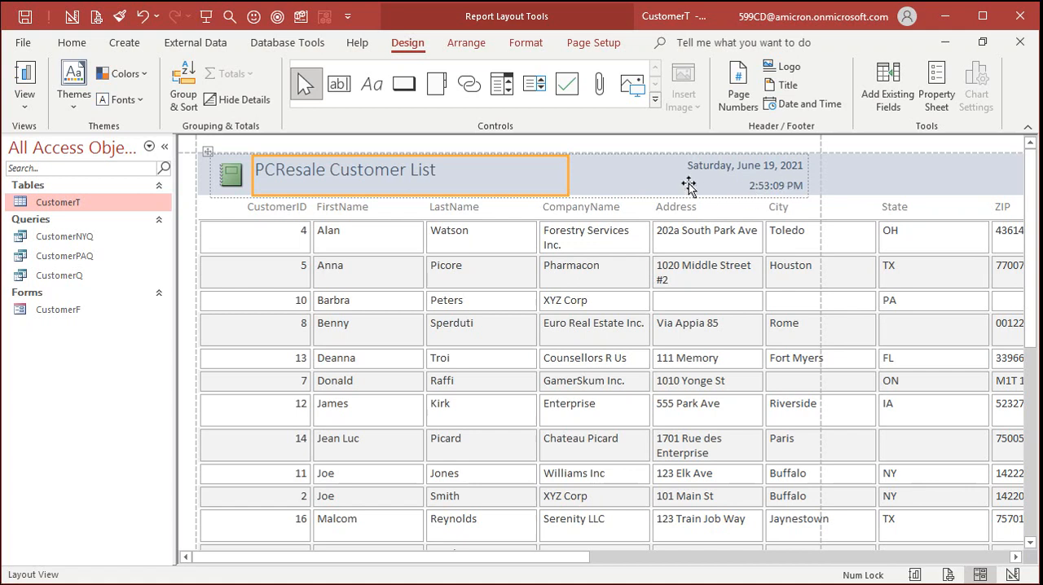
click(778, 188)
key(Delete)
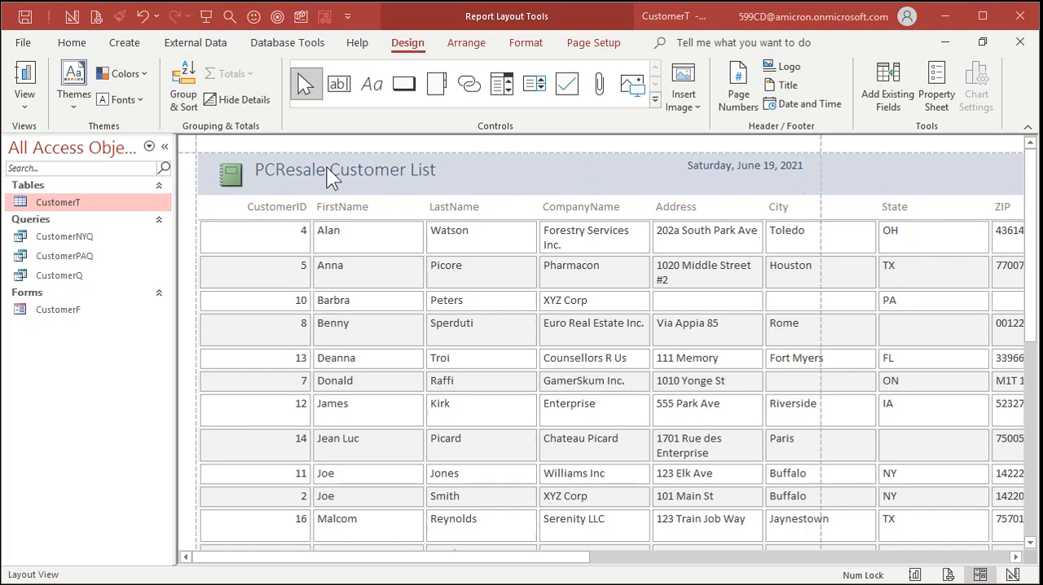
- Examine in Print Preview how the report's columns are split across the printed pages, and close the preview
click(28, 100)
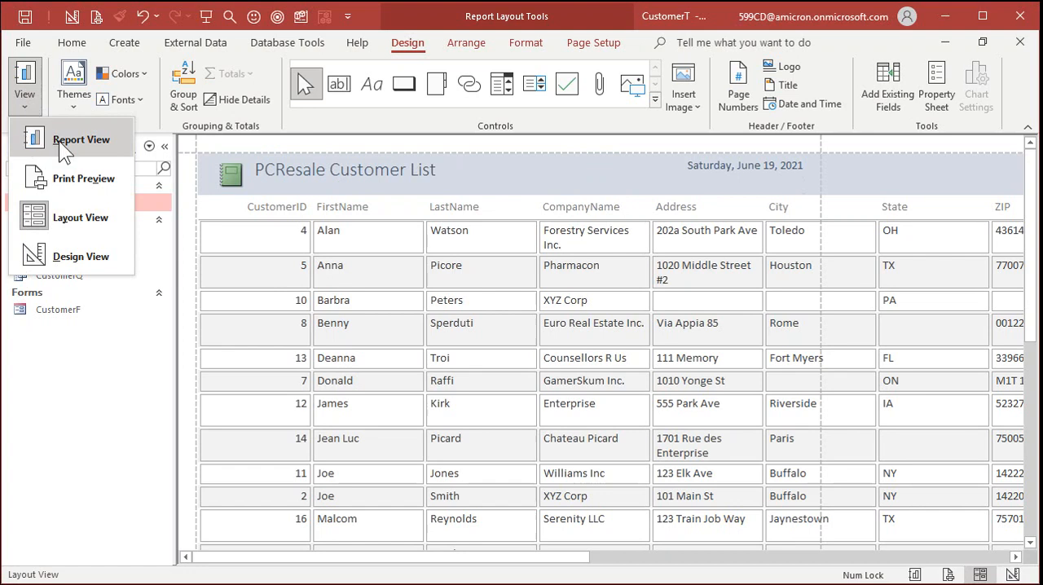
click(92, 186)
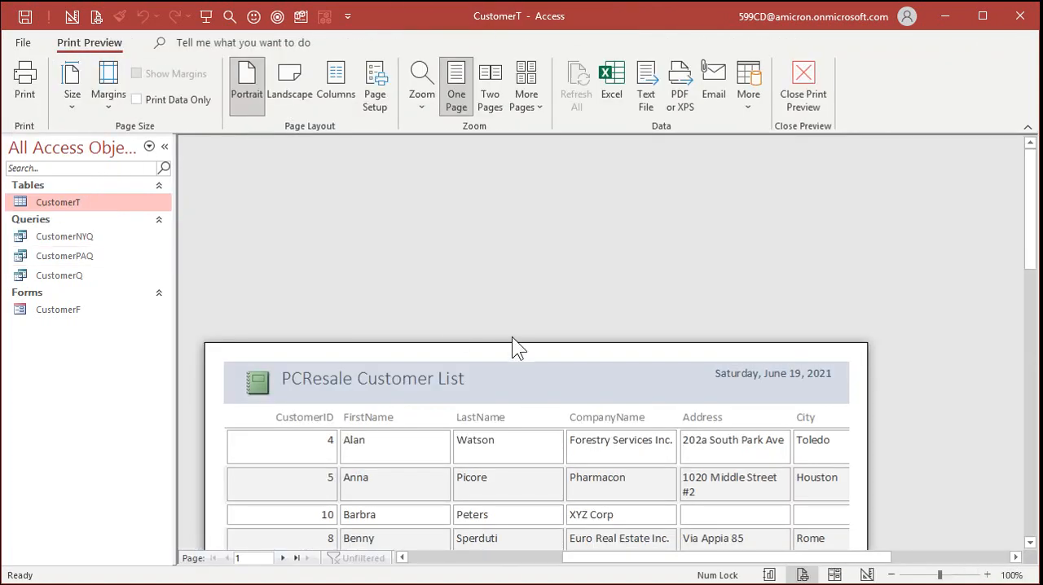
scroll(525, 323, down, 3)
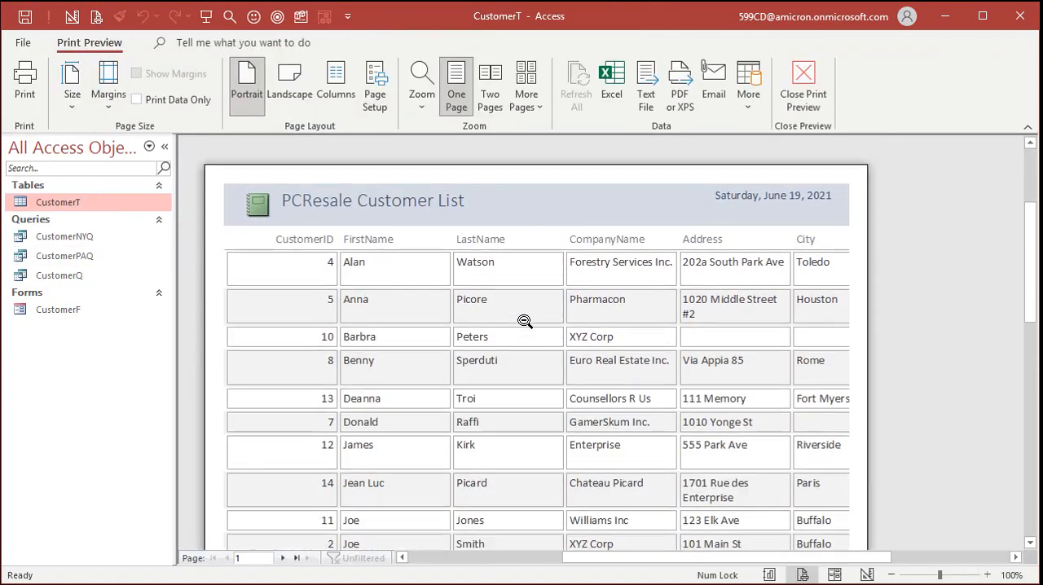
scroll(530, 318, down, 8)
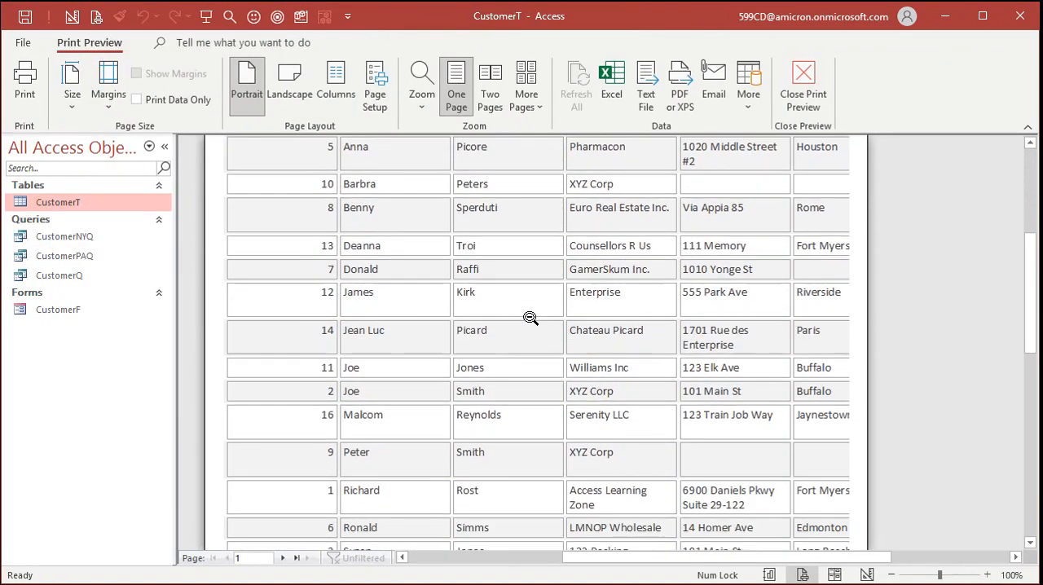
scroll(531, 309, down, 2)
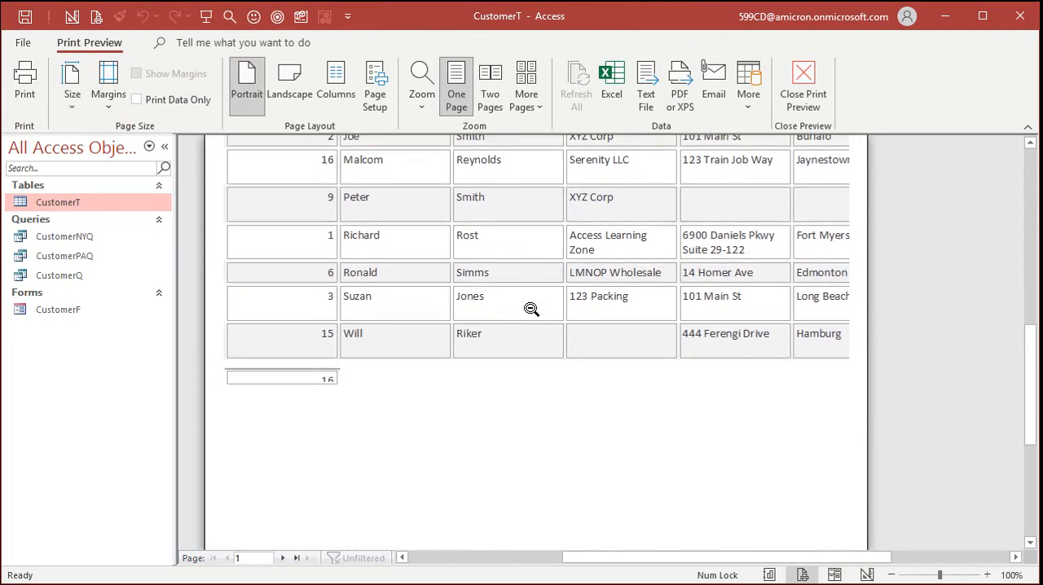
scroll(532, 310, up, 10)
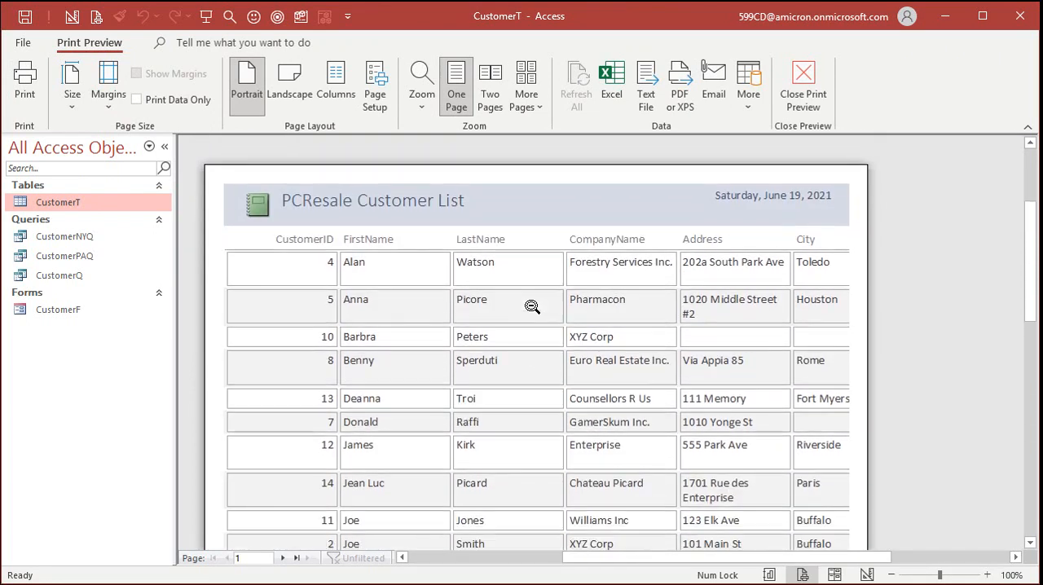
click(283, 558)
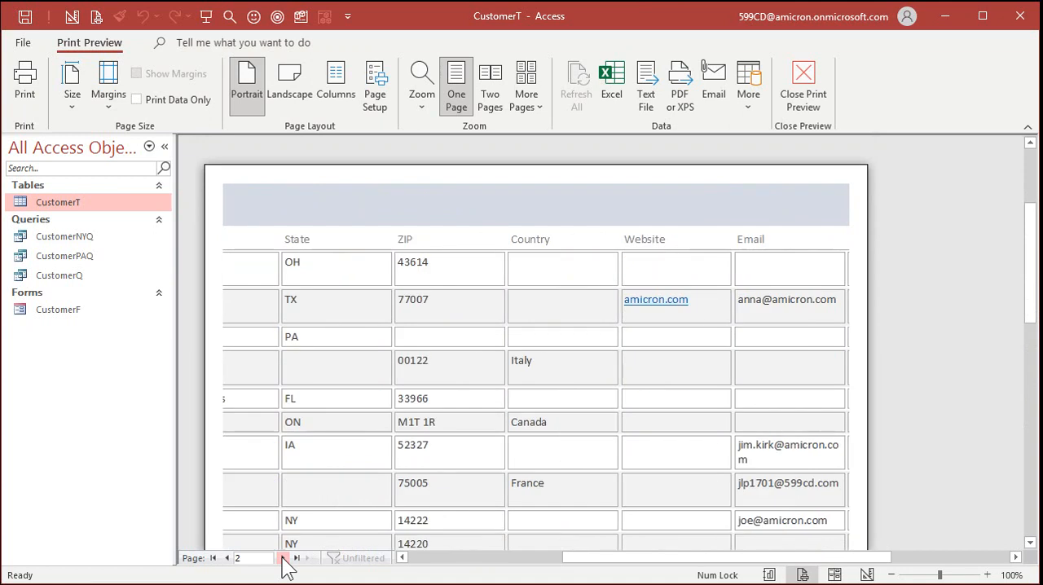
click(283, 558)
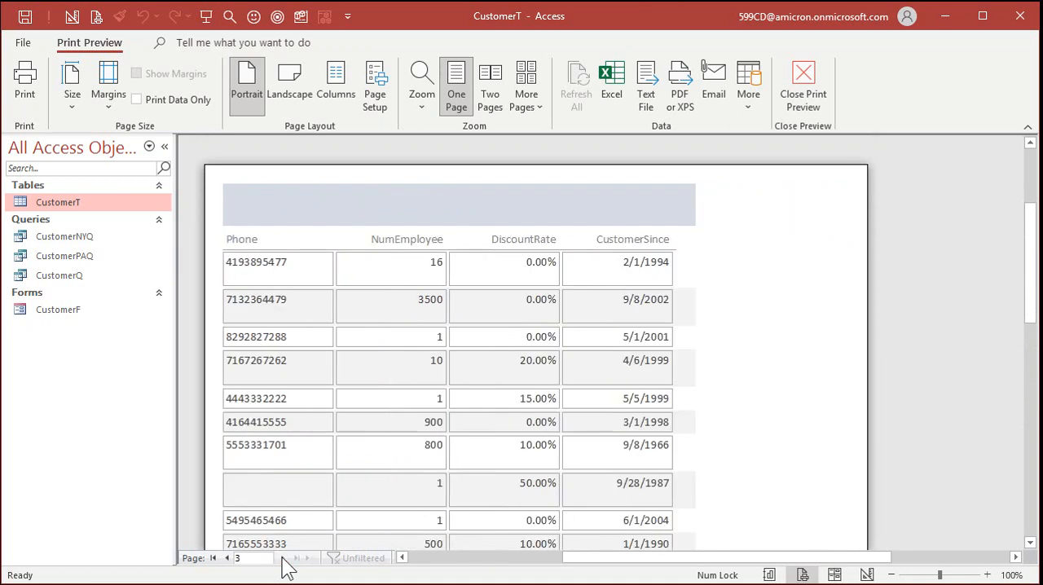
click(227, 559)
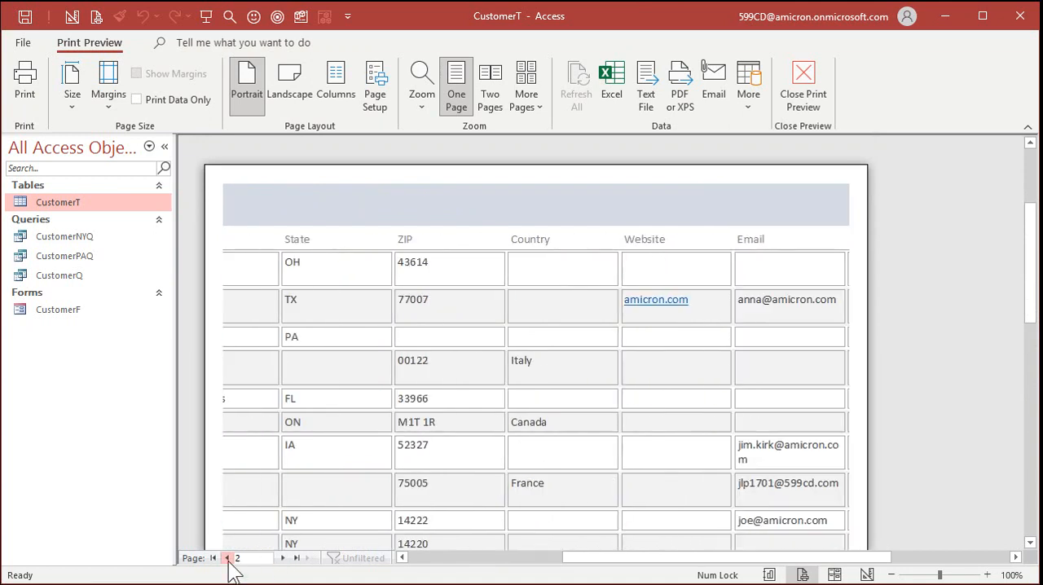
click(227, 559)
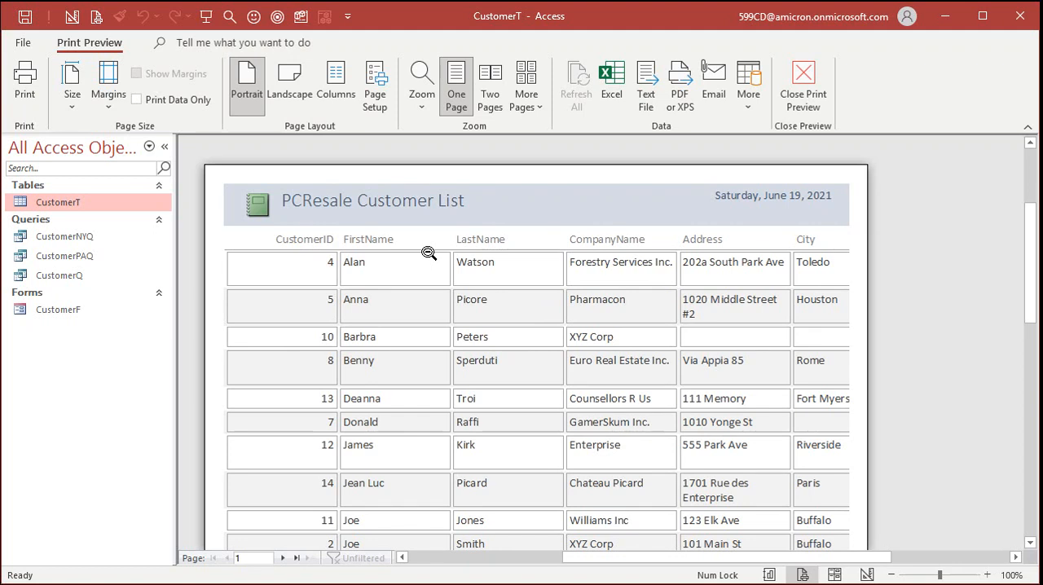
click(827, 104)
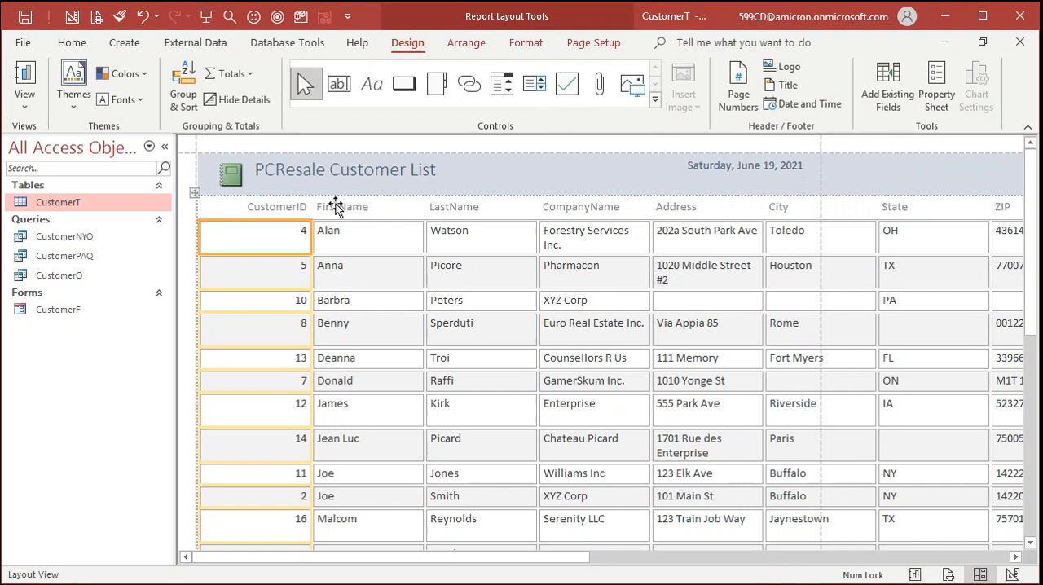
- Inspect the report's sections and its FirstName label and field in Design View, and view the report in Report View
click(24, 96)
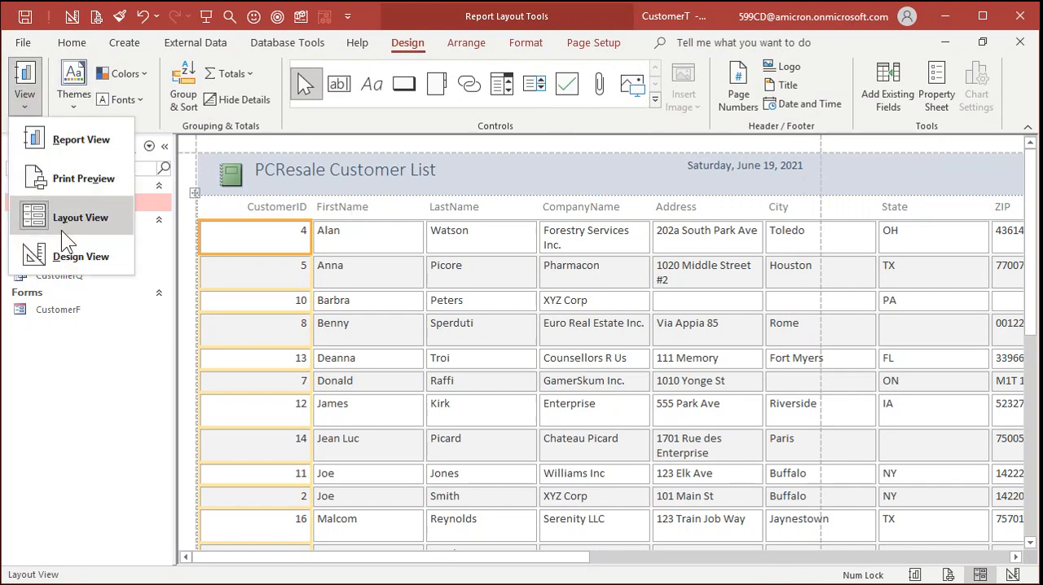
click(68, 256)
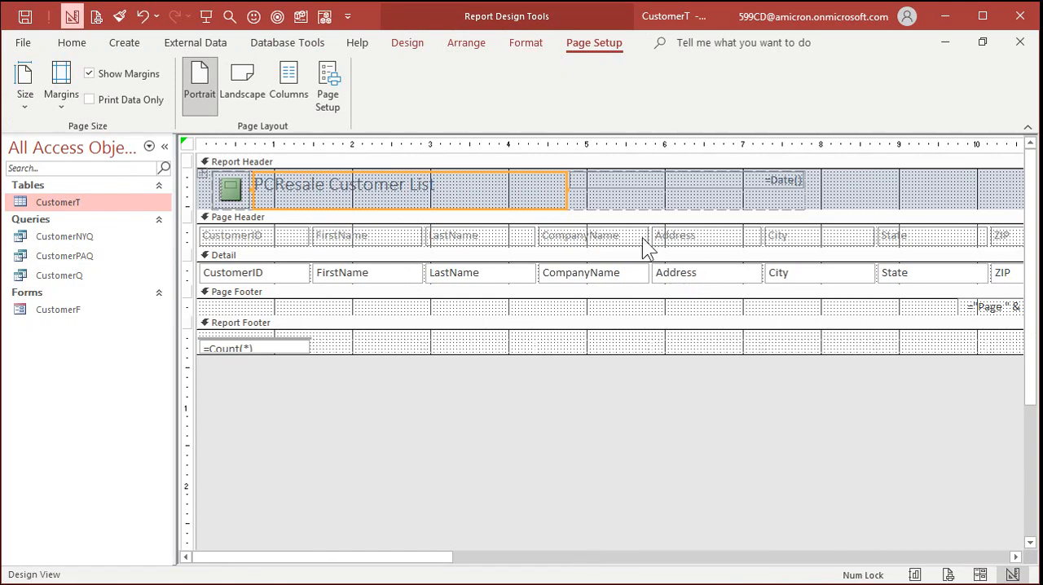
click(391, 275)
click(386, 238)
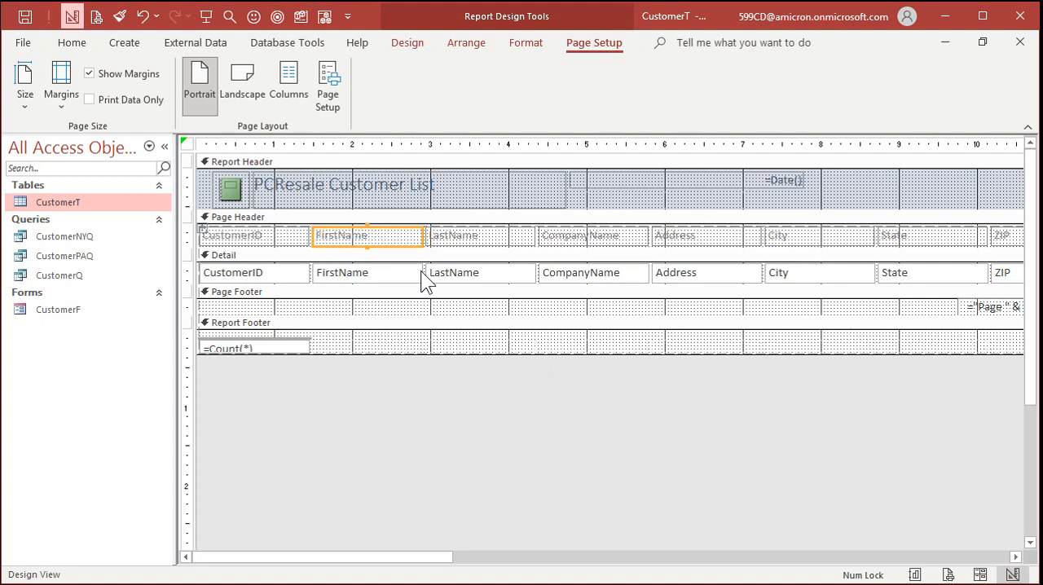
click(410, 45)
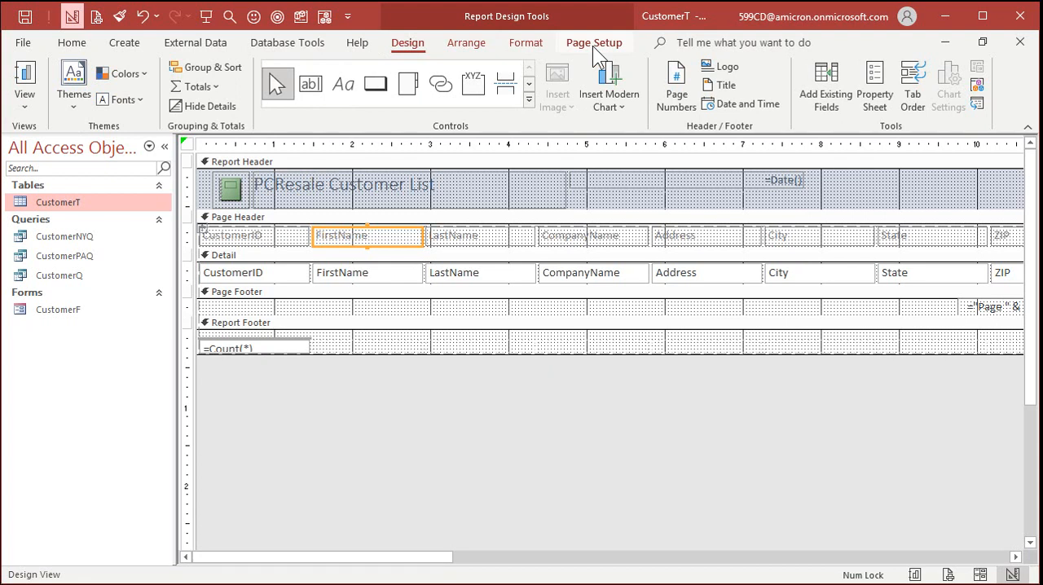
click(29, 97)
click(69, 141)
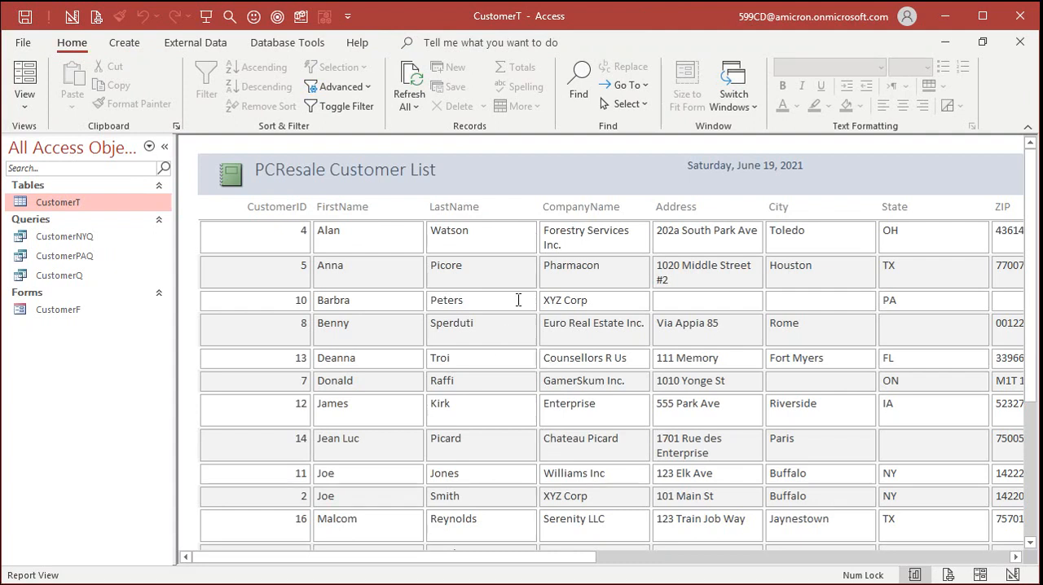
drag(550, 562, 508, 569)
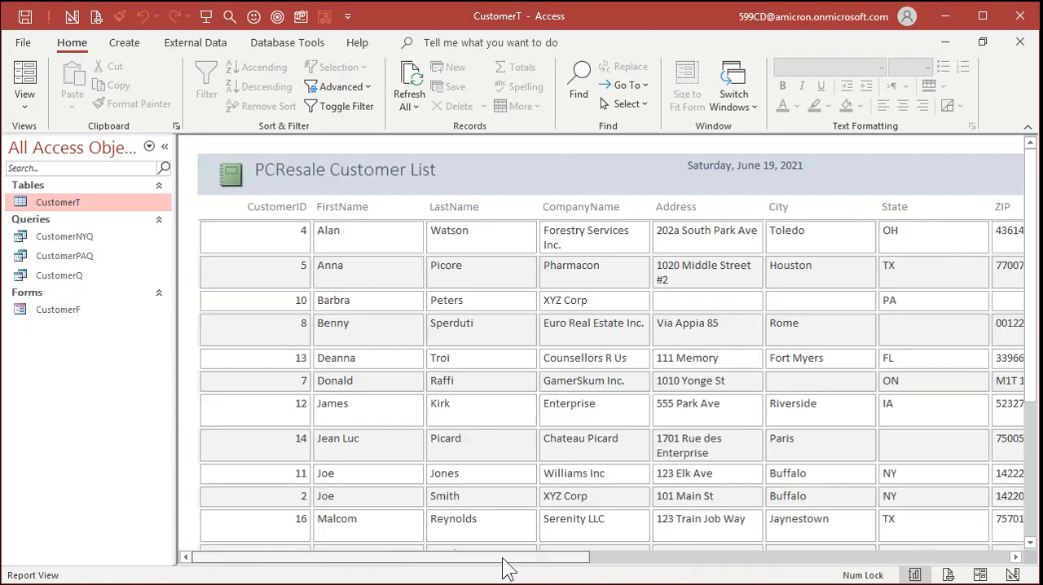
- In Layout View, narrow the report's CustomerID column slightly and select the LastName column
click(21, 98)
click(59, 215)
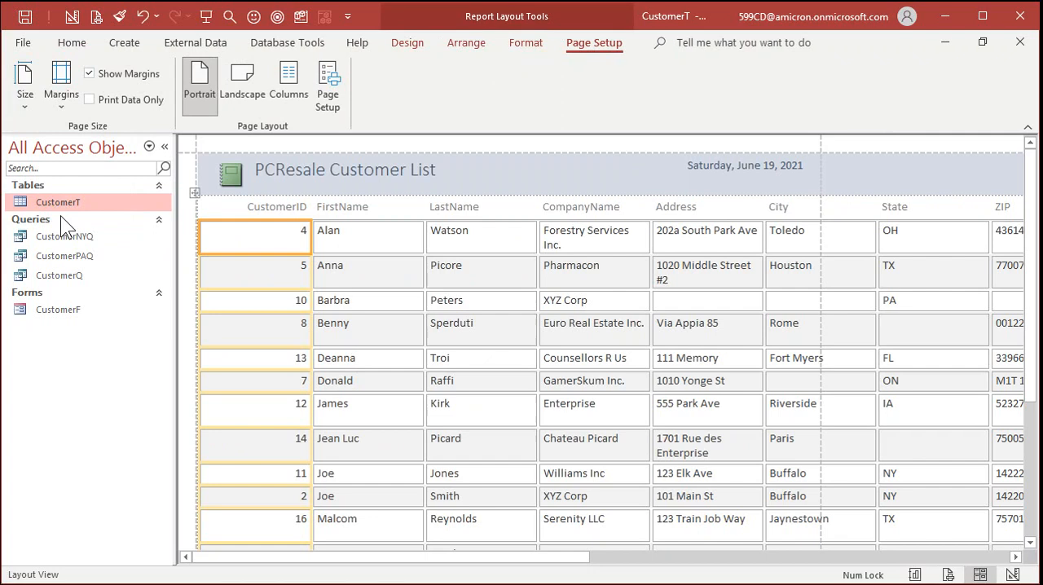
click(308, 234)
drag(308, 235, 284, 235)
click(343, 247)
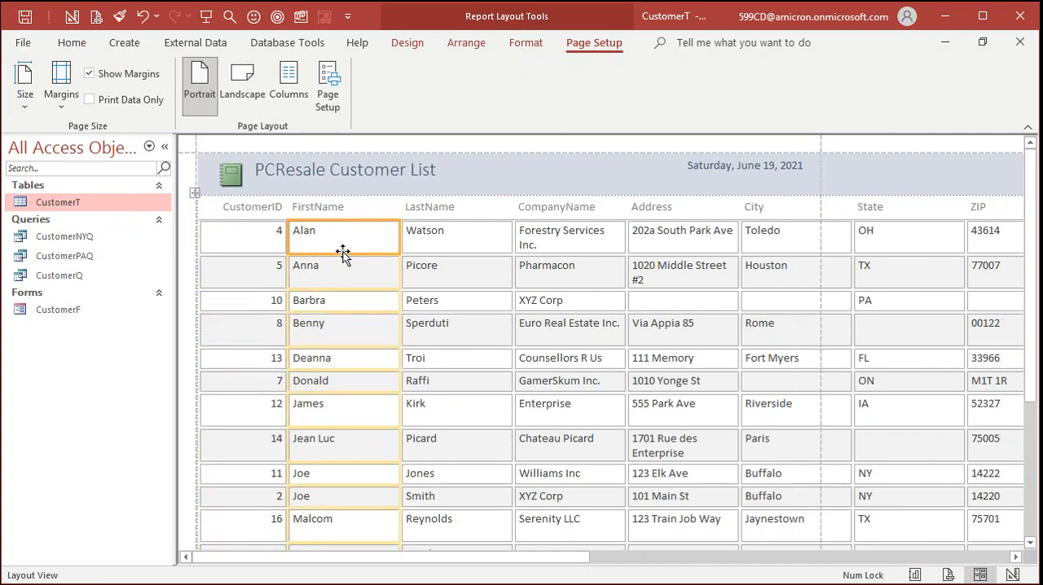
click(427, 249)
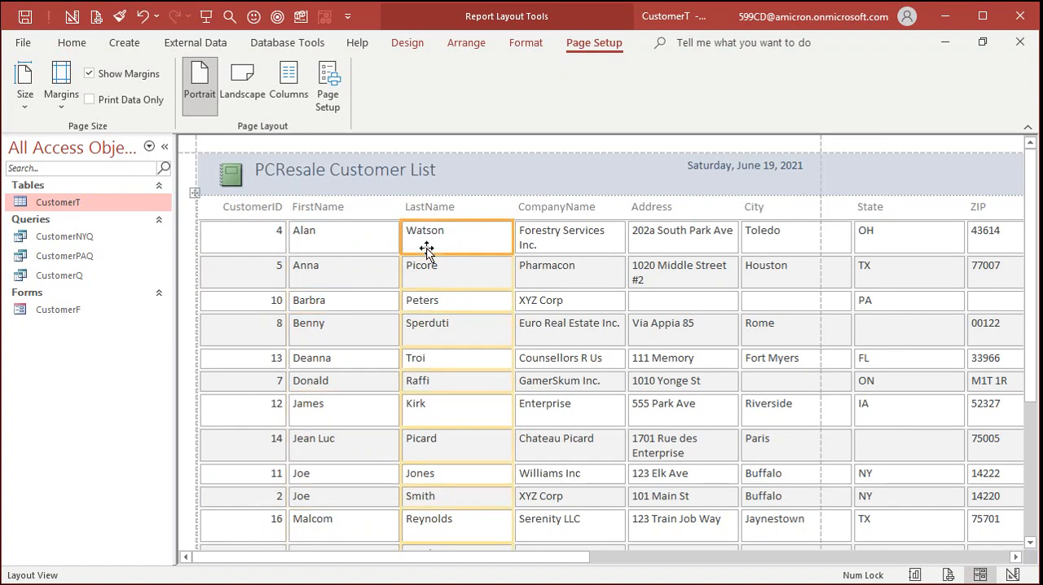
- Narrow the CompanyName column slightly and close the report without saving its design changes
click(582, 248)
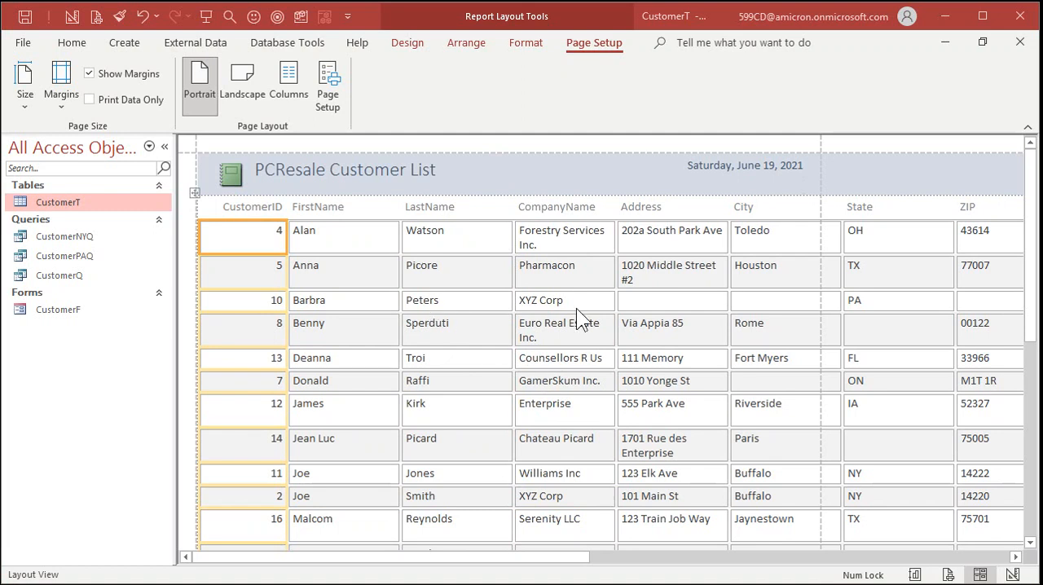
click(1019, 42)
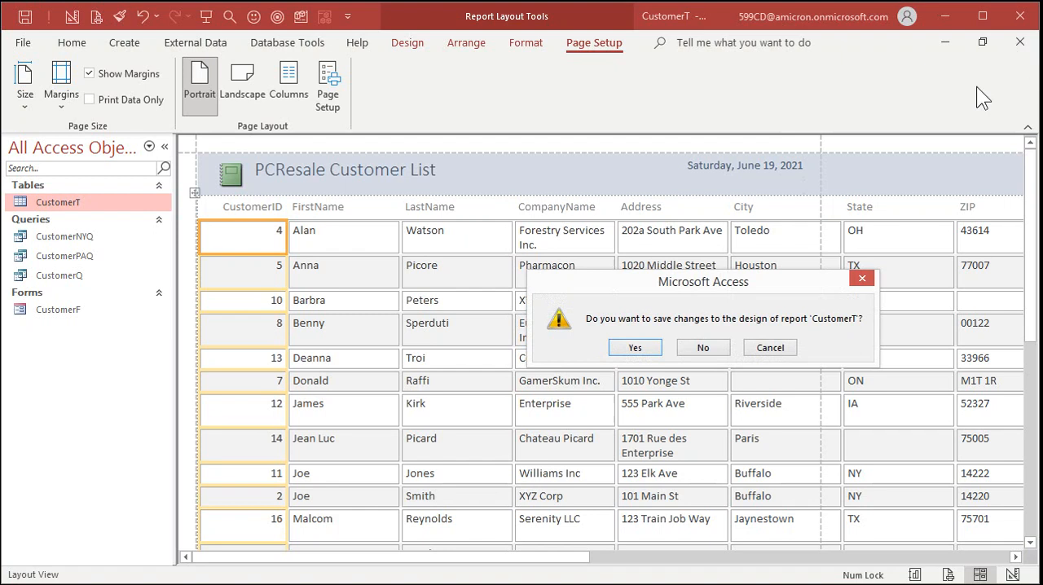
click(704, 346)
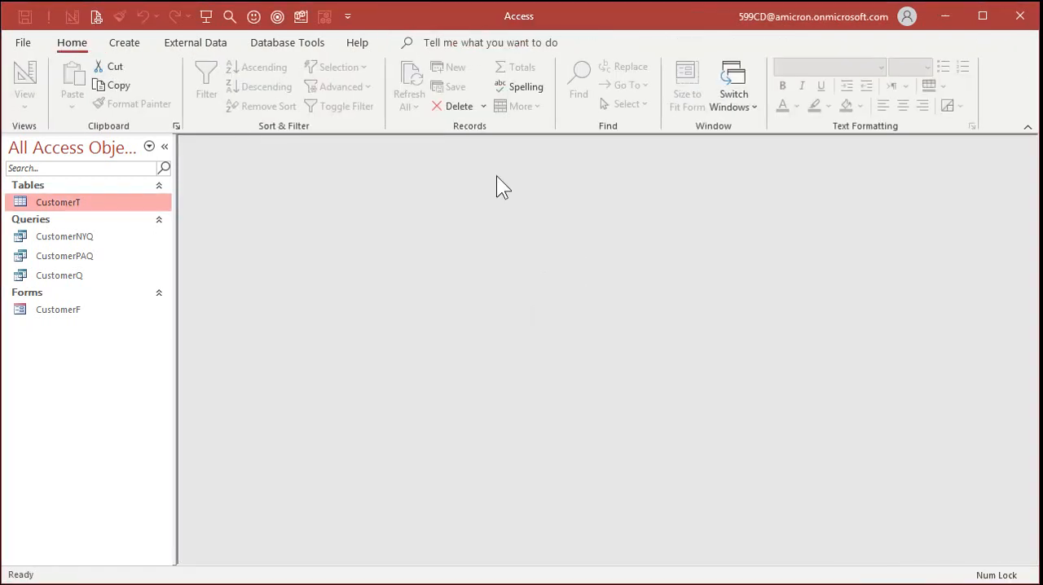
- Start the Report Wizard with the CustomerT table as the source of the new report
click(125, 43)
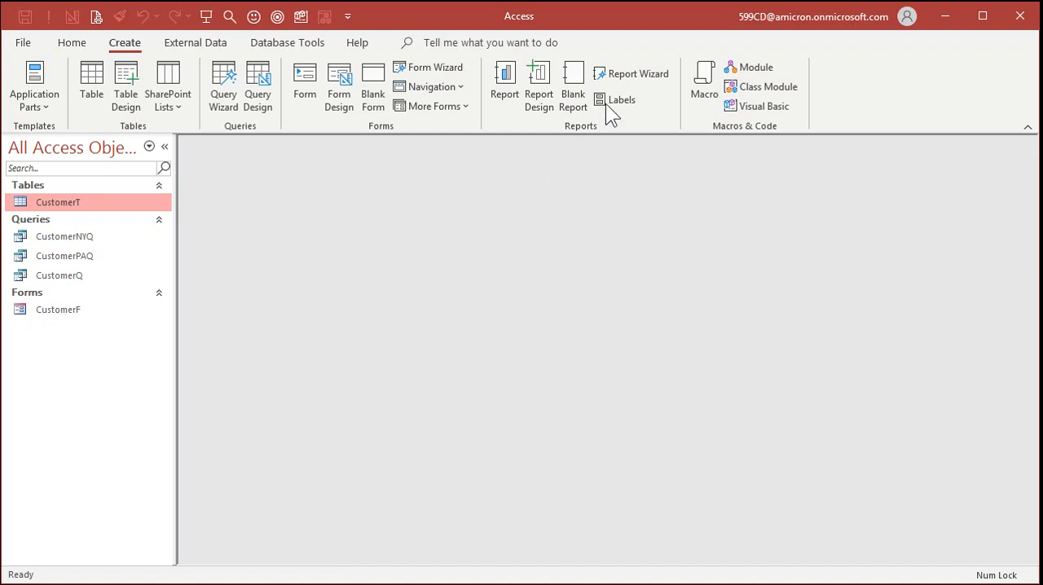
click(639, 75)
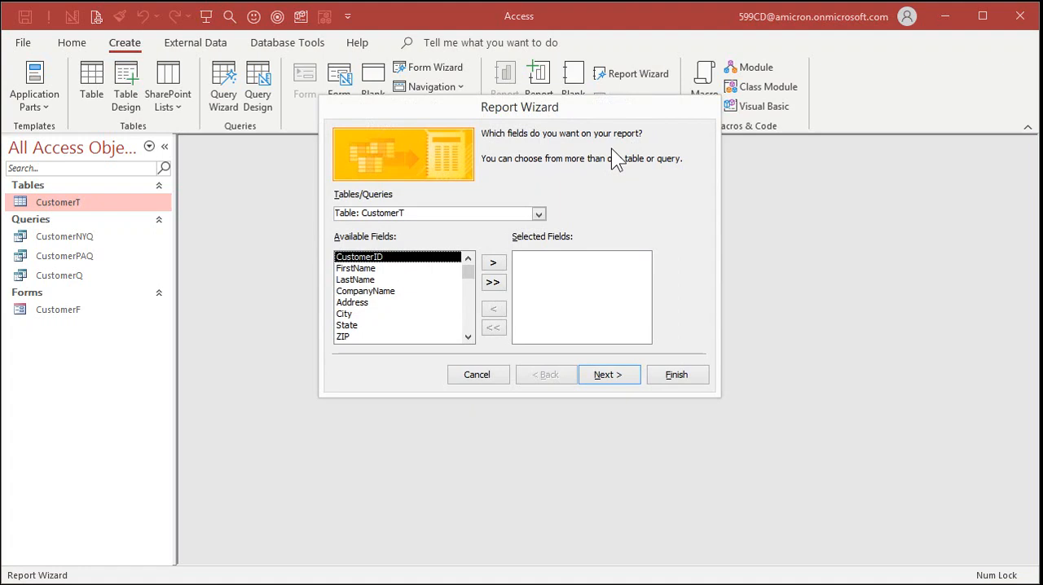
click(539, 213)
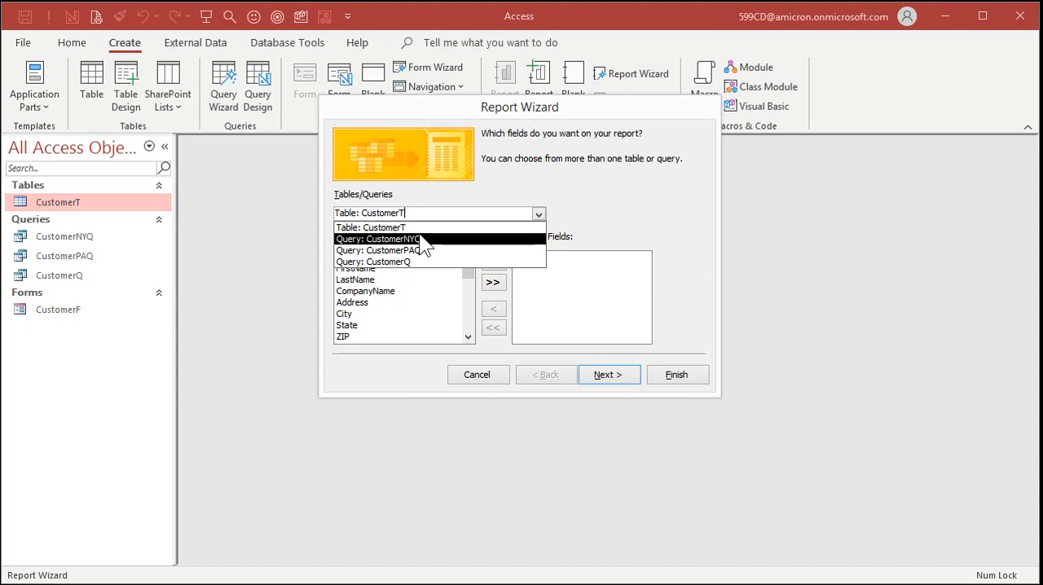
click(389, 228)
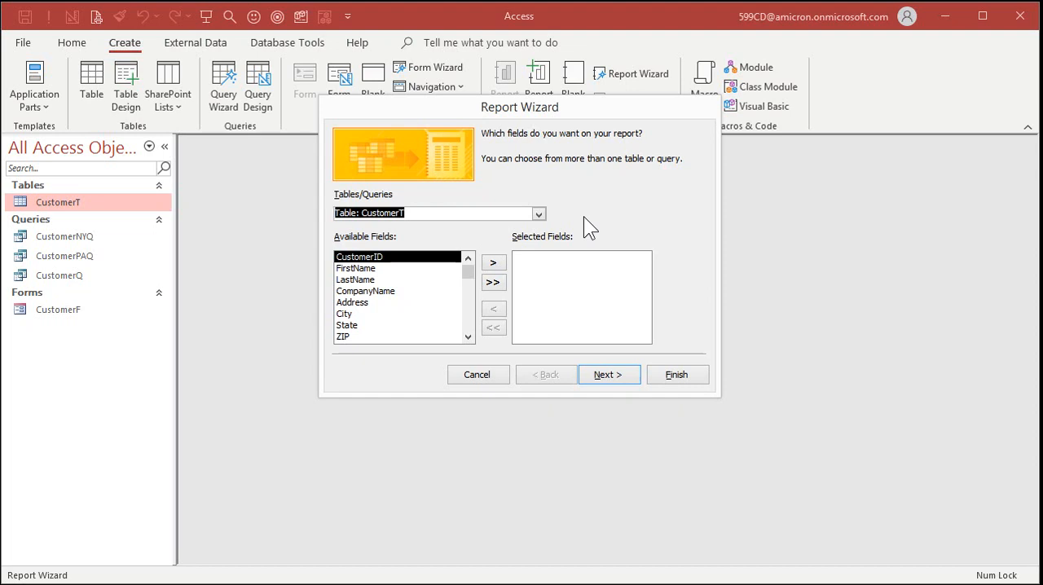
- Add the CustomerID, FirstName, LastName, CompanyName and Phone fields to the report
click(493, 262)
click(493, 261)
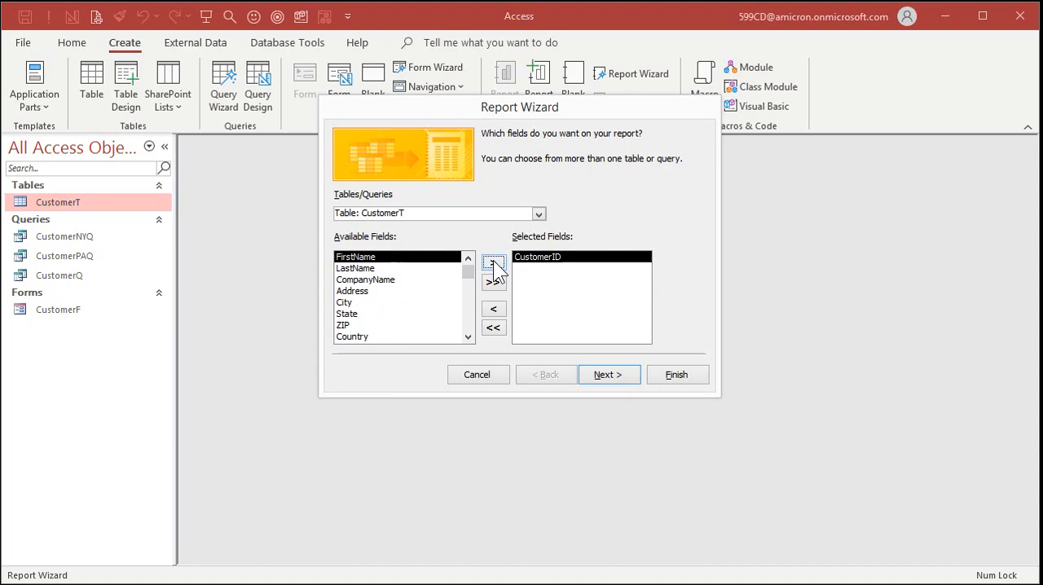
click(493, 261)
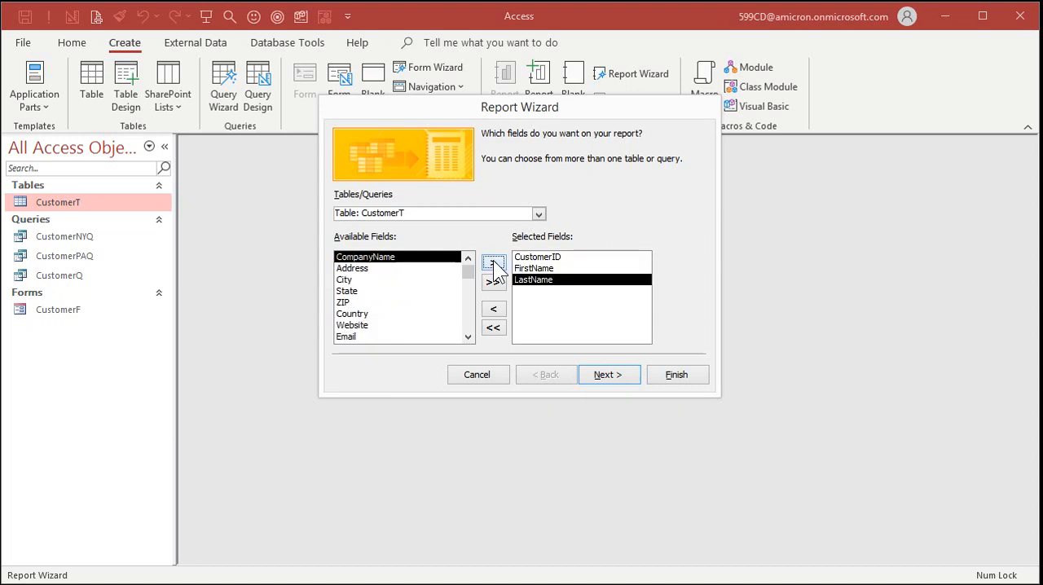
click(494, 260)
click(419, 337)
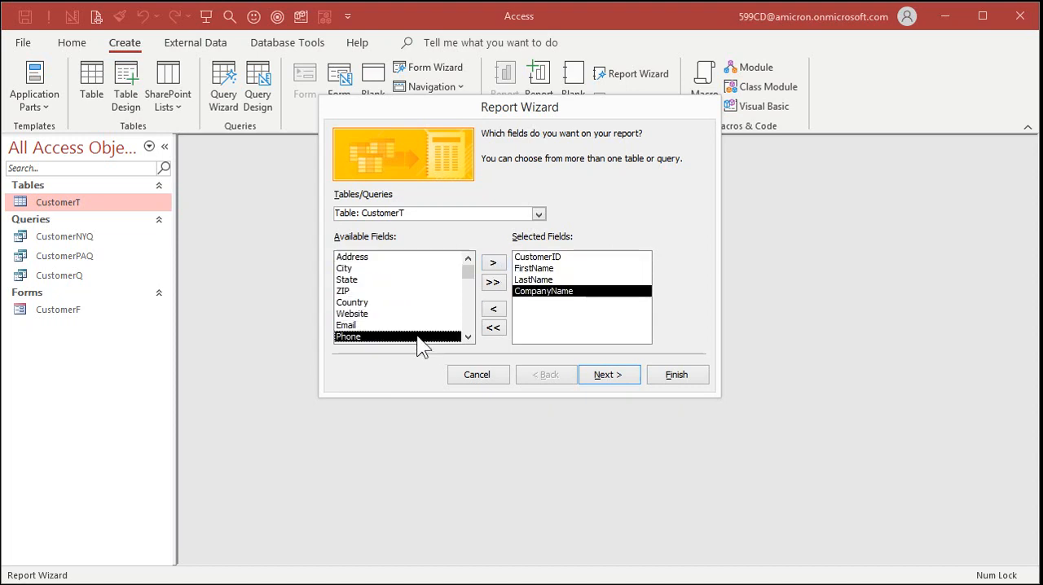
click(494, 262)
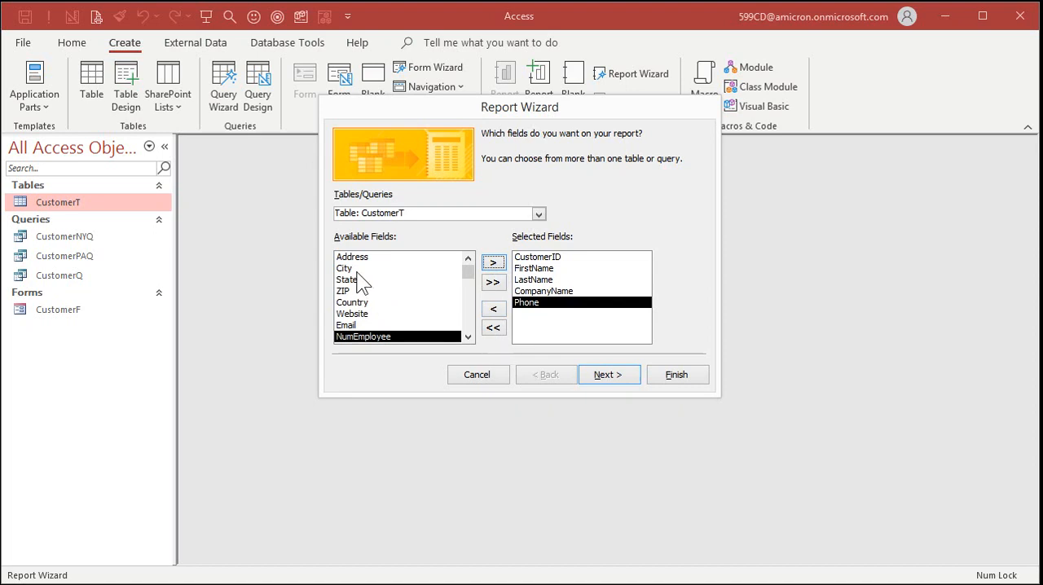
- Try adding the City field to the report's selected fields and remove it again
click(357, 269)
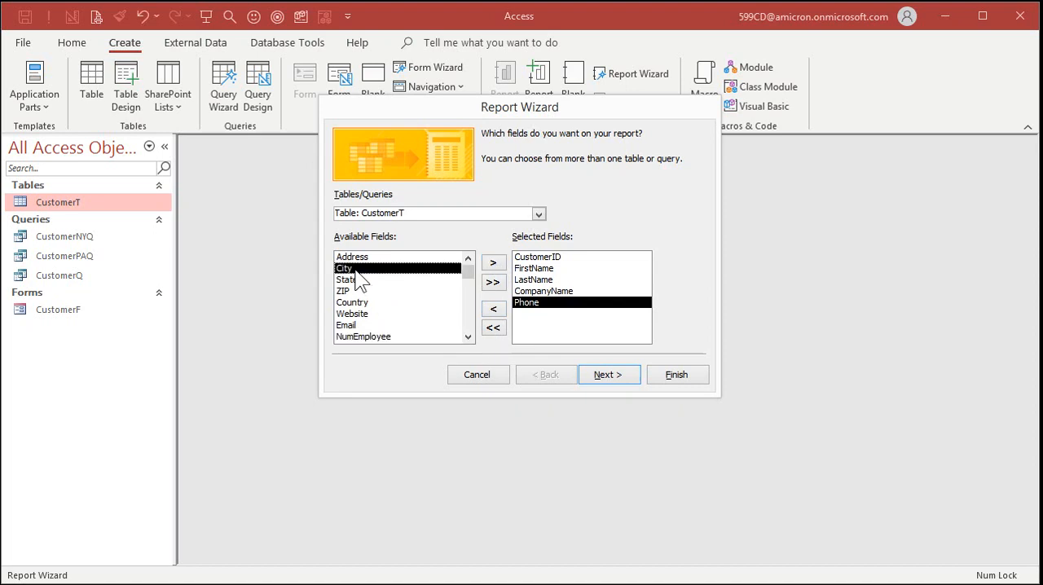
click(494, 262)
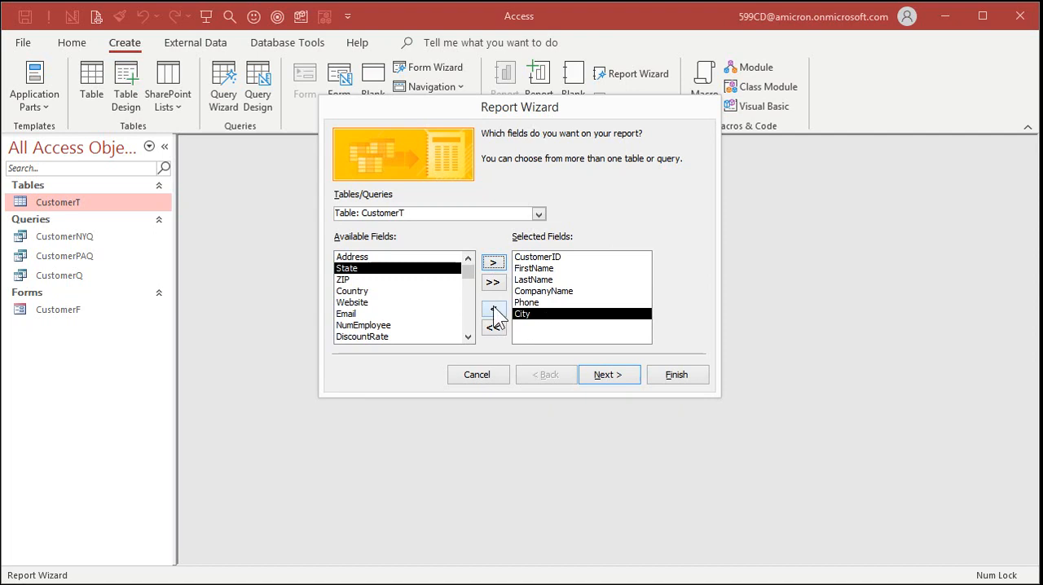
click(494, 310)
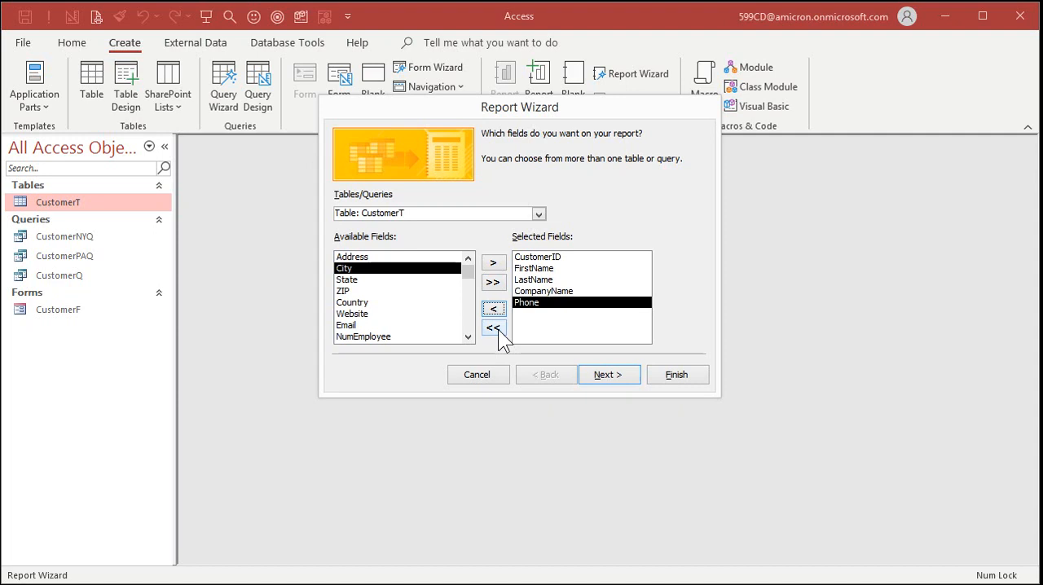
double_click(349, 270)
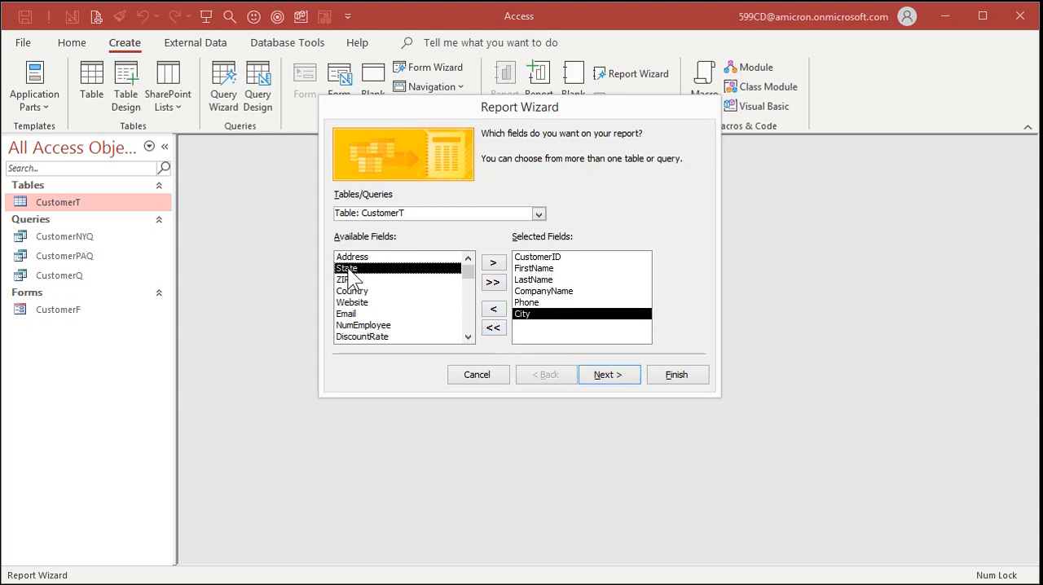
click(489, 308)
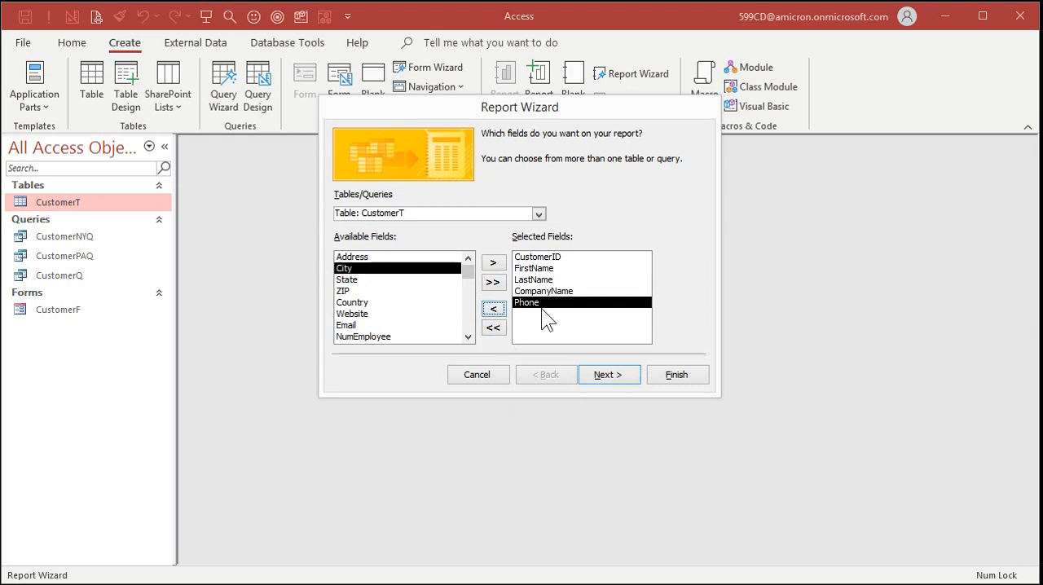
- Skip the grouping levels and sort the records in ascending order by LastName first and FirstName second
click(610, 374)
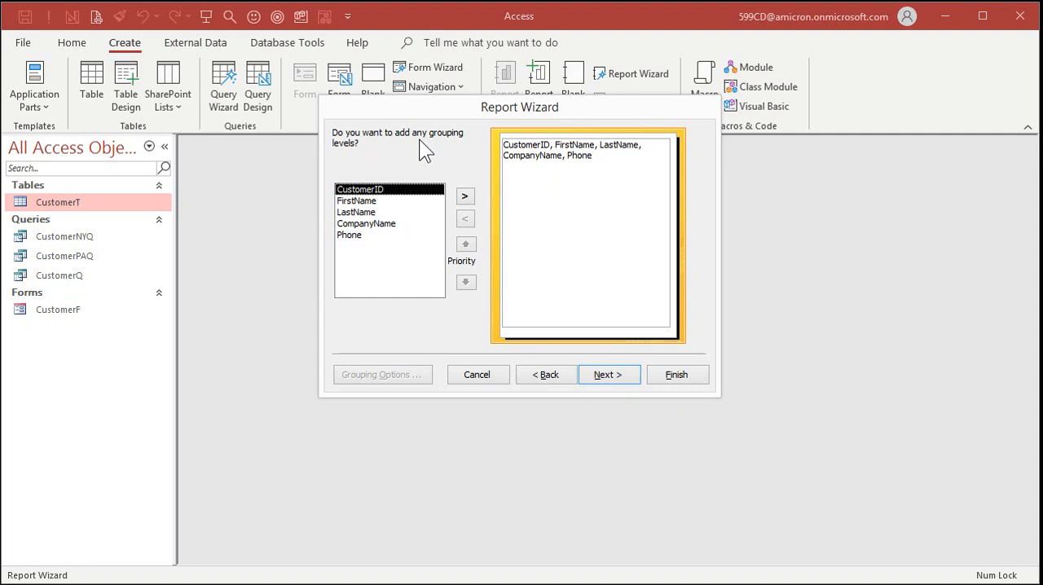
click(613, 381)
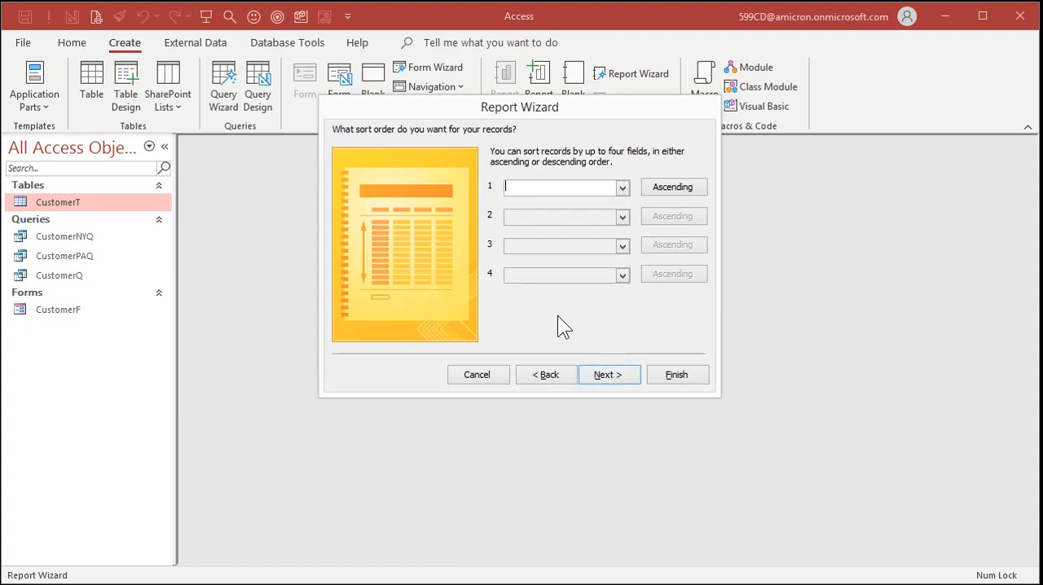
click(623, 188)
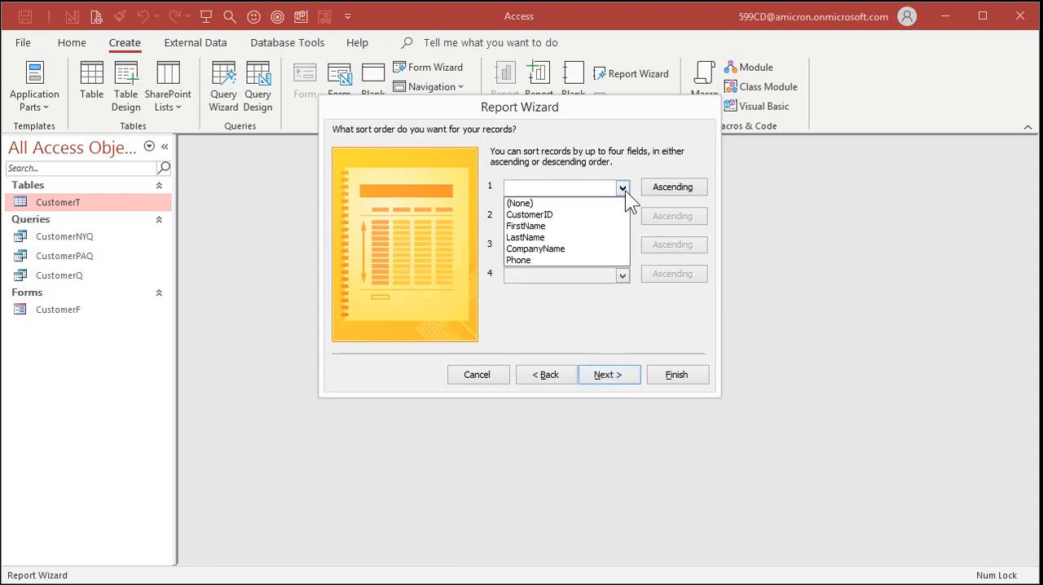
click(576, 237)
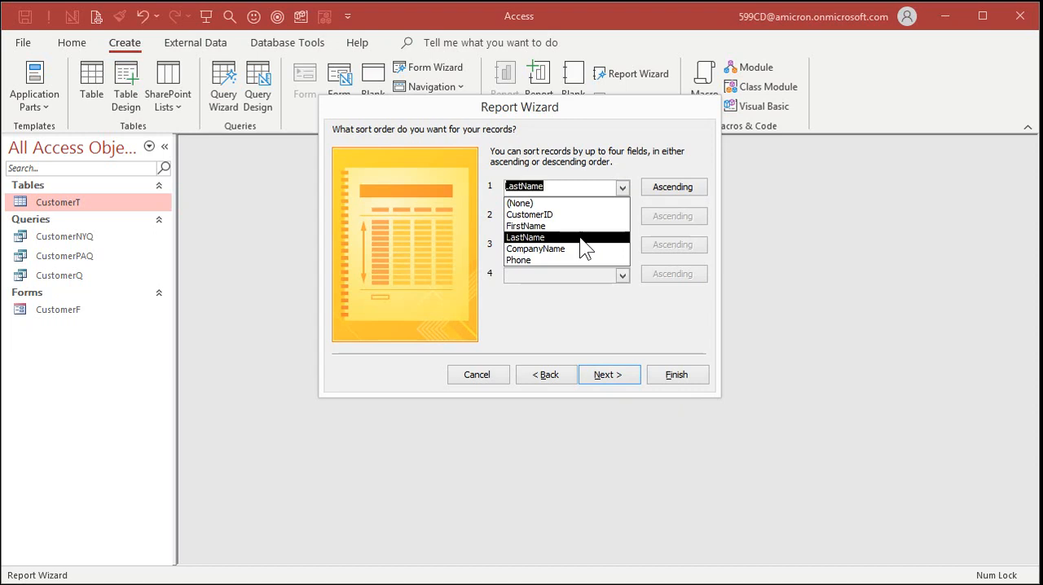
click(624, 217)
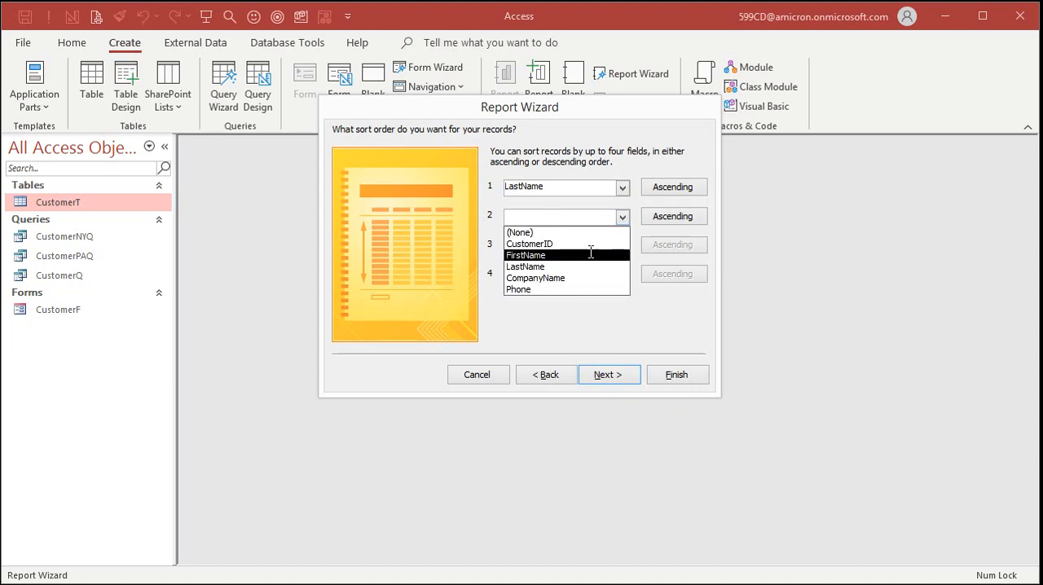
click(592, 255)
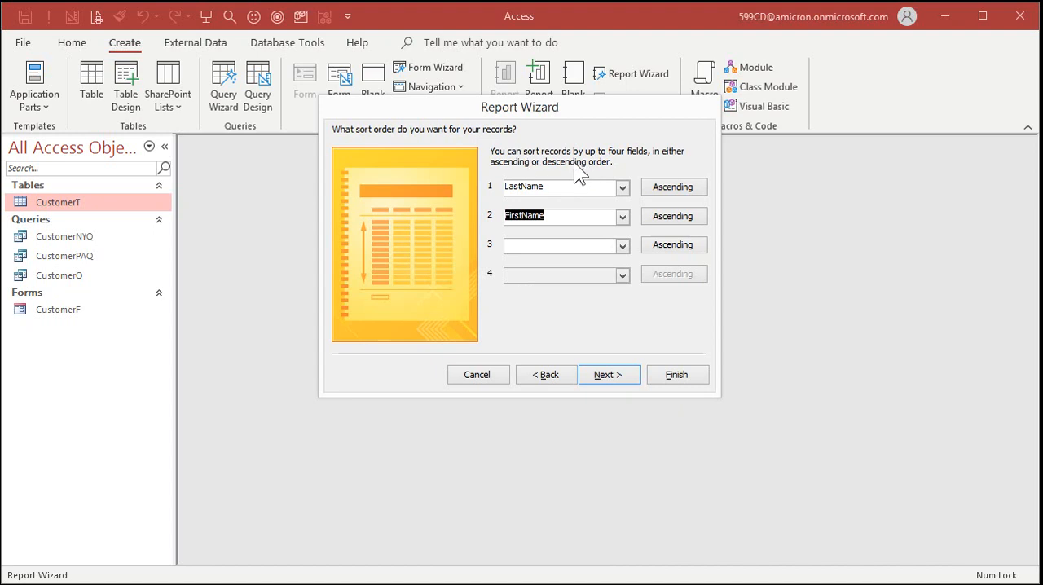
click(607, 376)
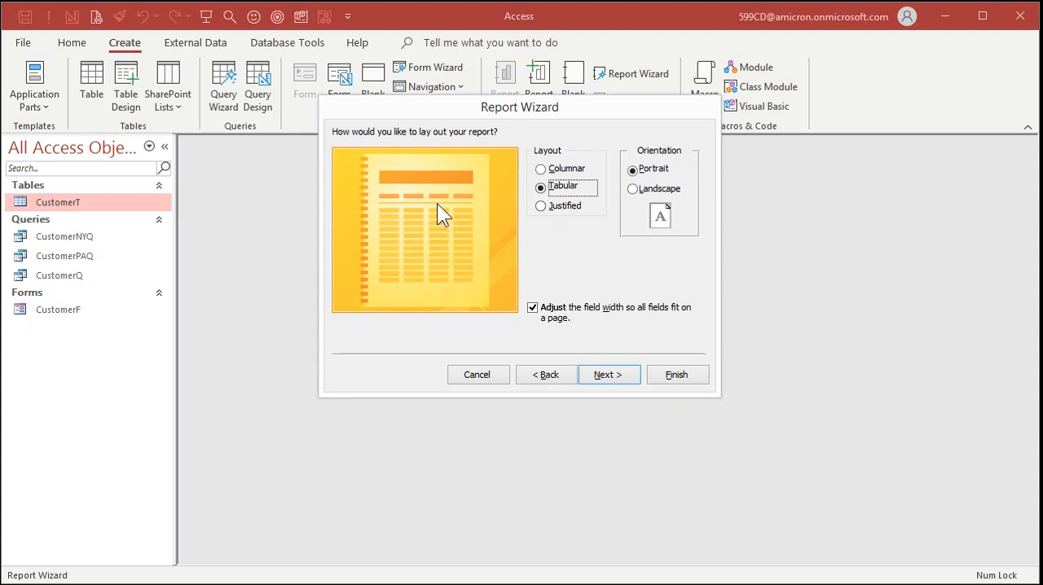
- Compare the Columnar and Justified report layouts and return to the Tabular layout
click(567, 169)
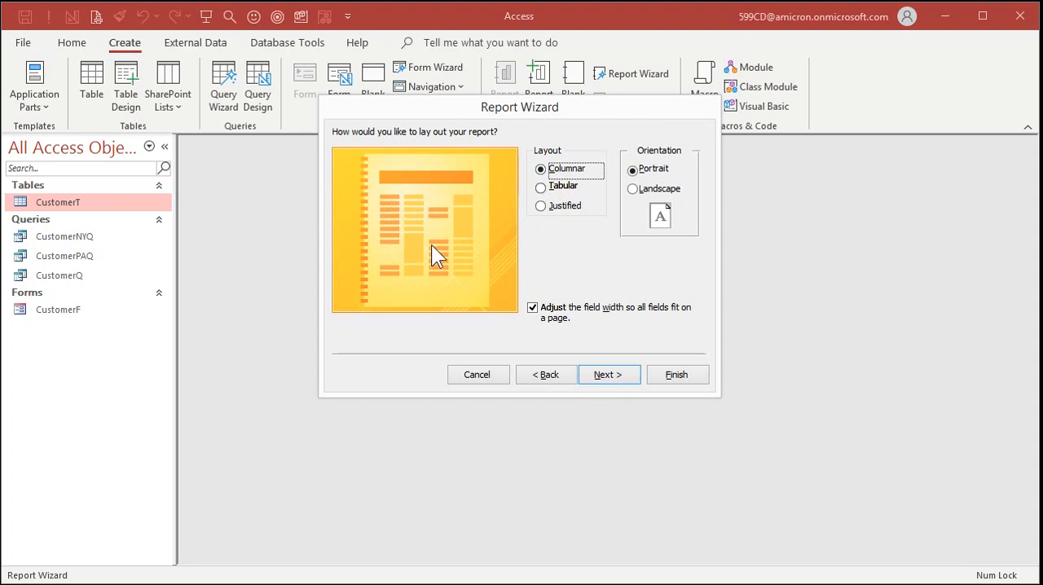
click(565, 209)
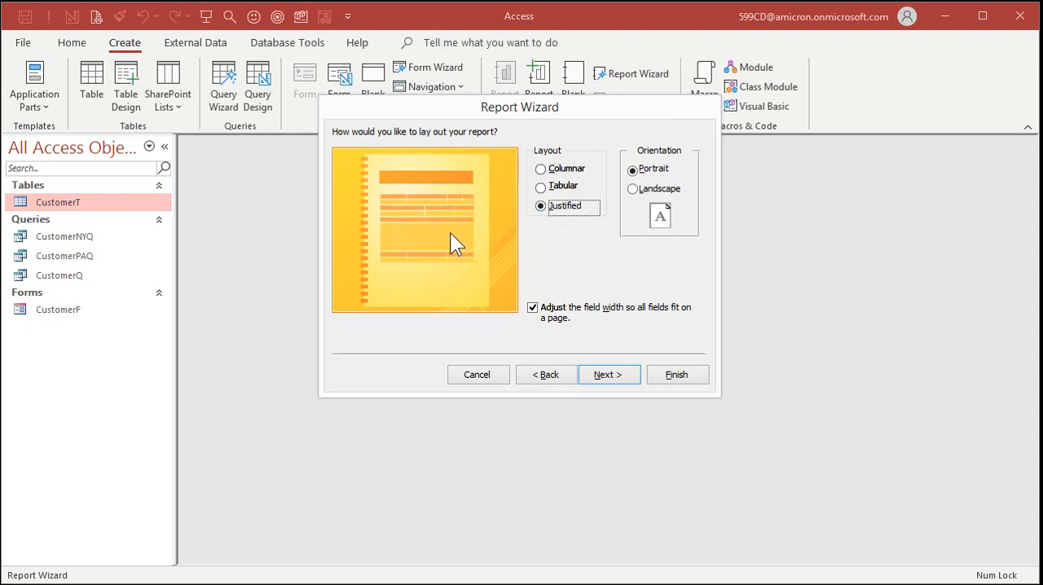
click(568, 186)
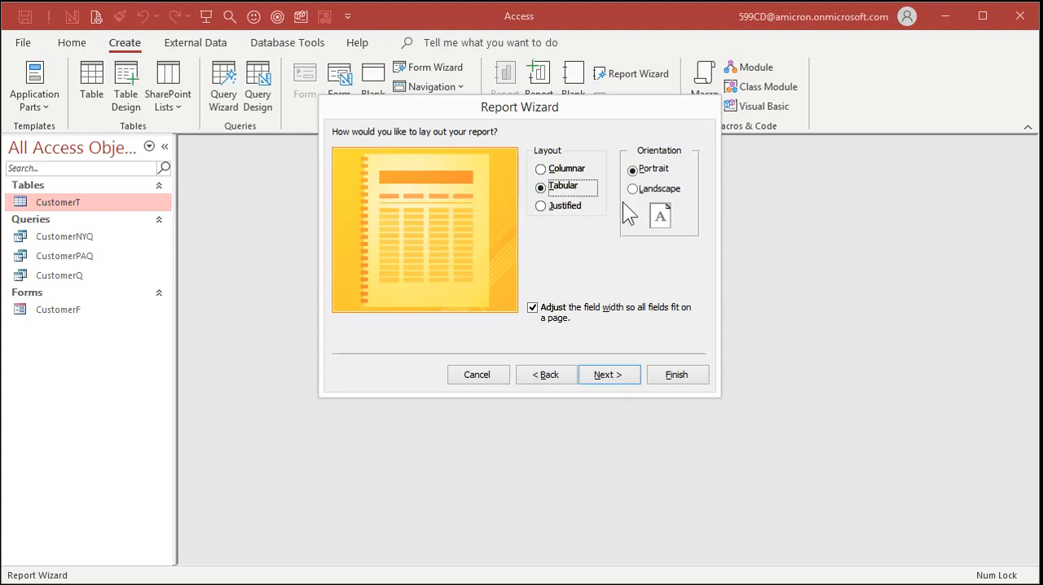
- Set the report's orientation to Landscape and continue to the wizard's title page
click(659, 194)
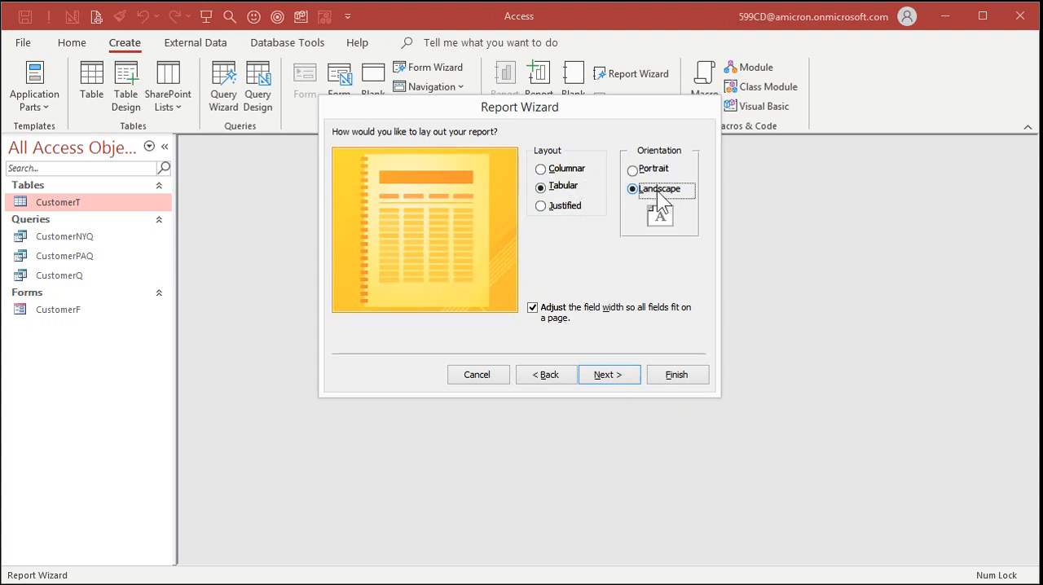
click(645, 168)
click(656, 196)
click(629, 378)
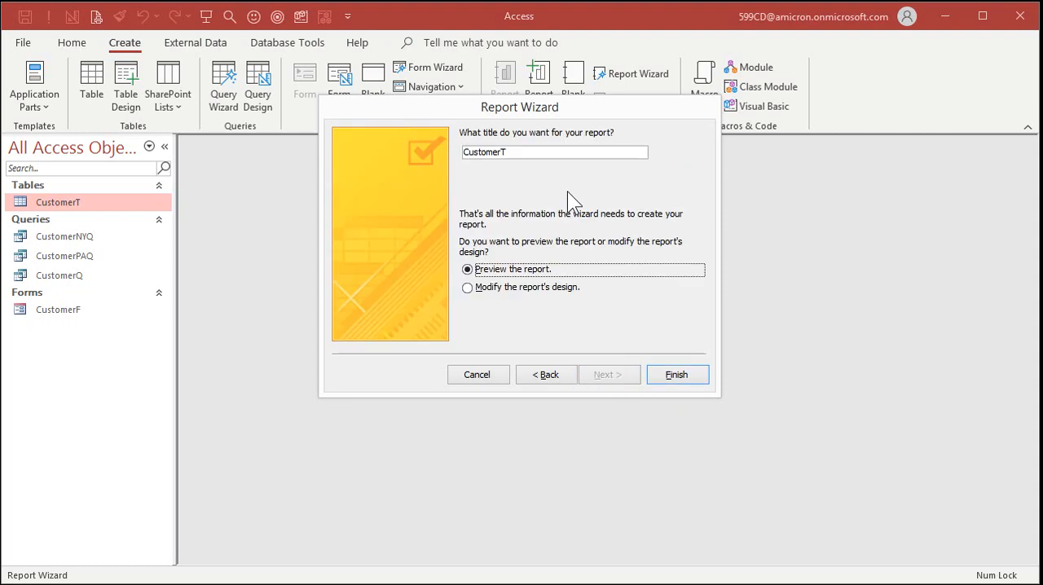
- Title the report CustomerListR and finish the wizard with the option to preview the report
click(517, 153)
key(BackSpace)
text(ListR)
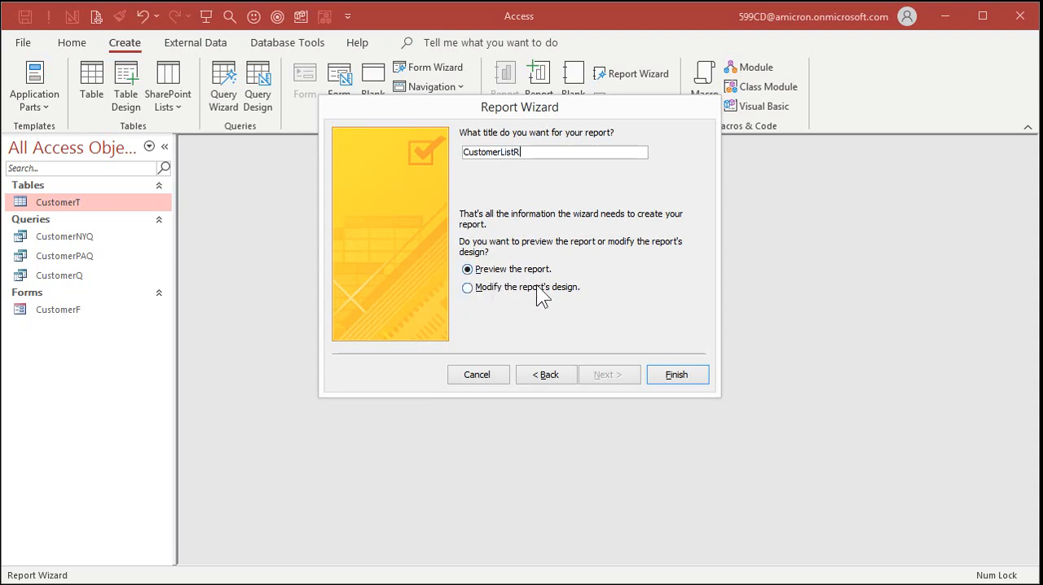
click(684, 374)
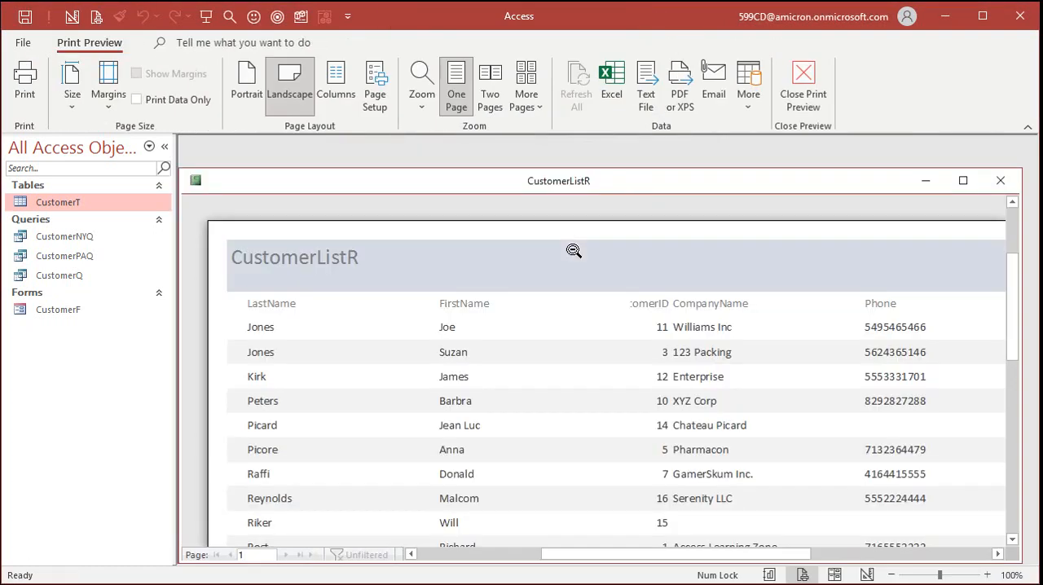
- Examine the CustomerListR report in Print Preview, both as a whole page and close up across its columns
drag(554, 183, 556, 157)
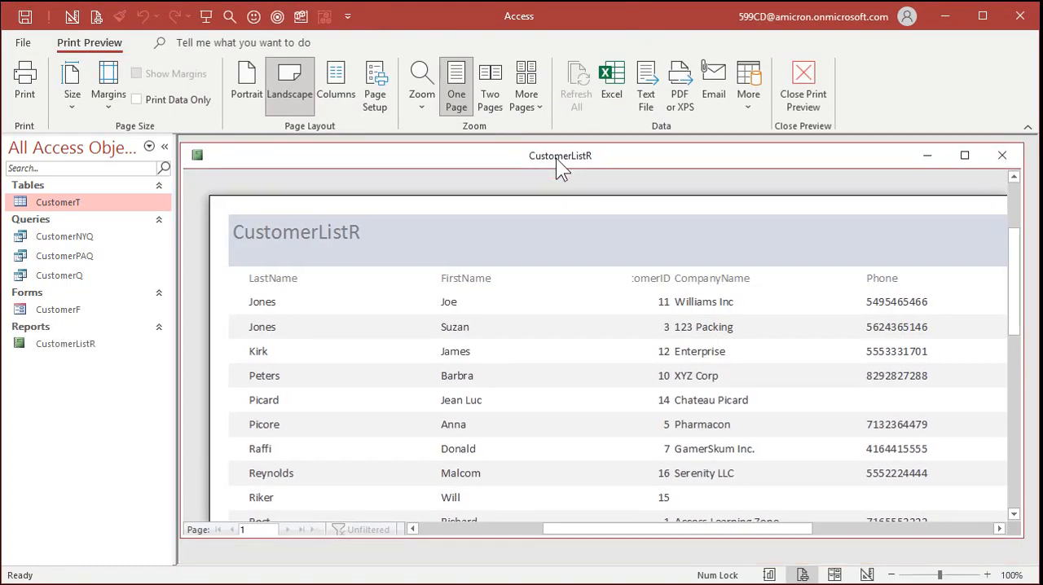
click(595, 285)
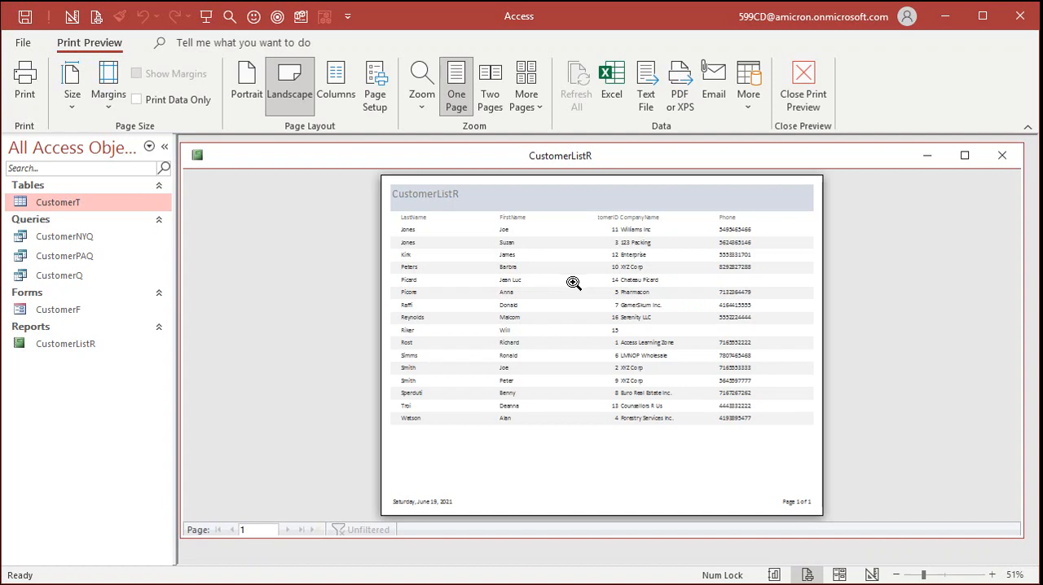
click(436, 203)
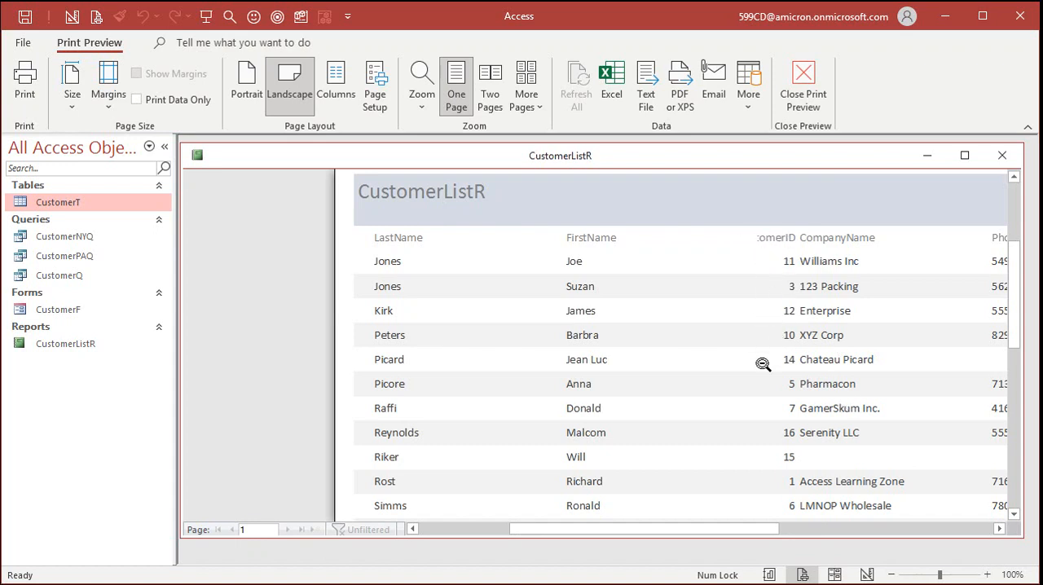
drag(750, 530, 830, 530)
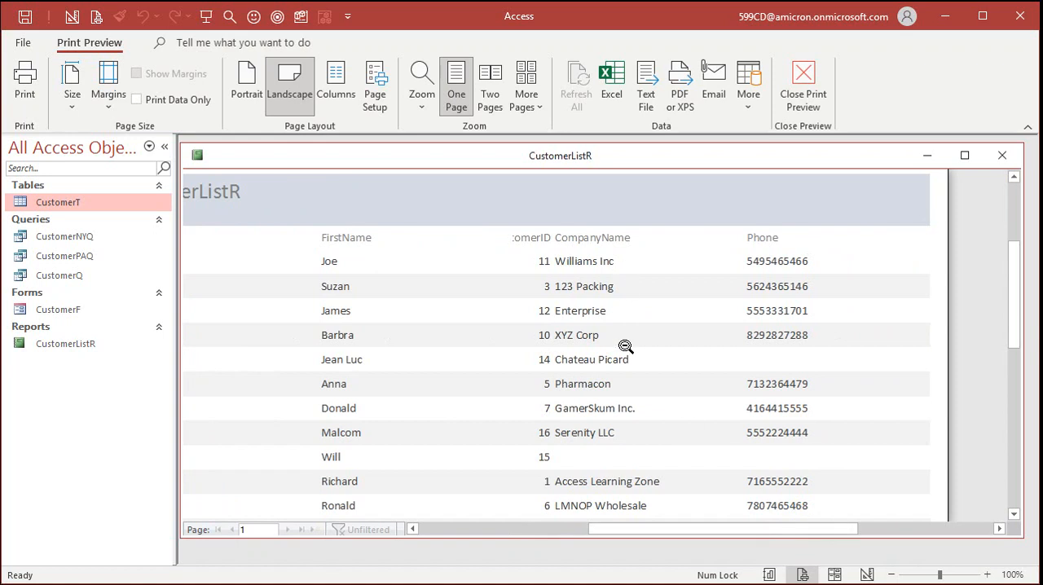
click(489, 286)
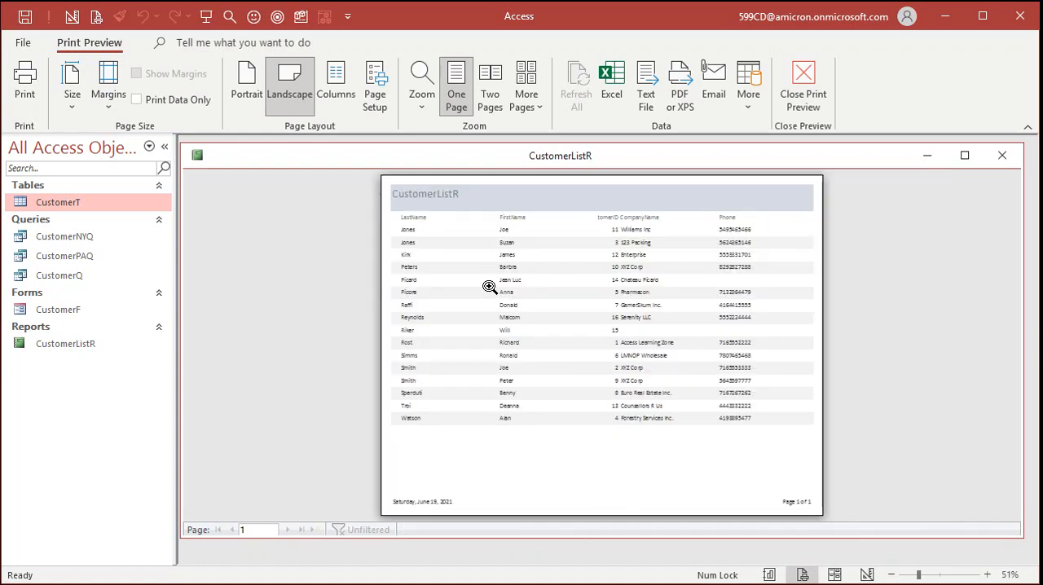
- Examine the printed date and page number in the page footer, and view the report page at several zoom levels up to 80%
click(419, 502)
click(419, 506)
click(807, 506)
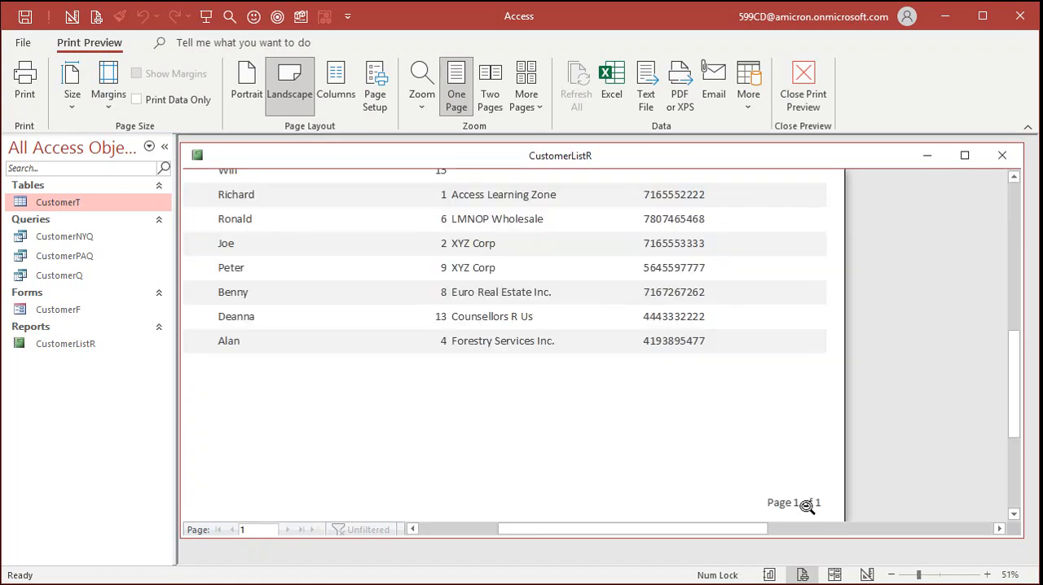
click(807, 505)
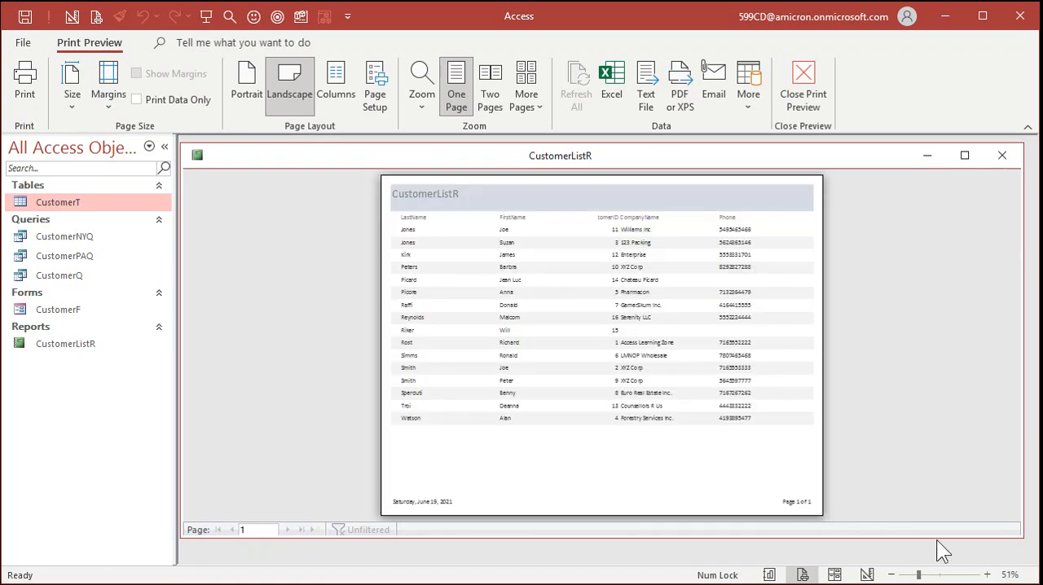
click(892, 575)
click(892, 575)
click(892, 574)
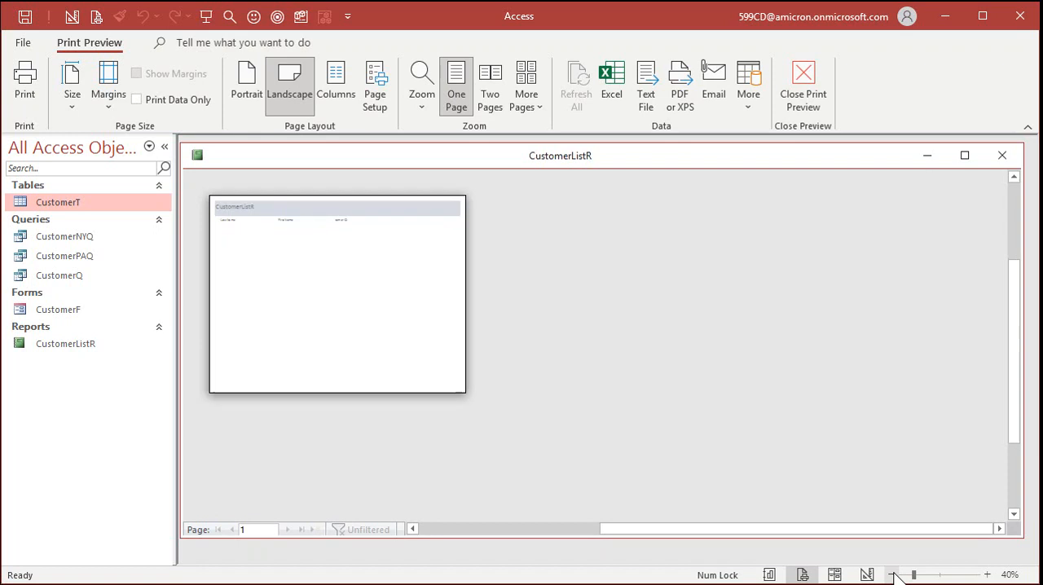
click(988, 574)
click(988, 574)
click(988, 575)
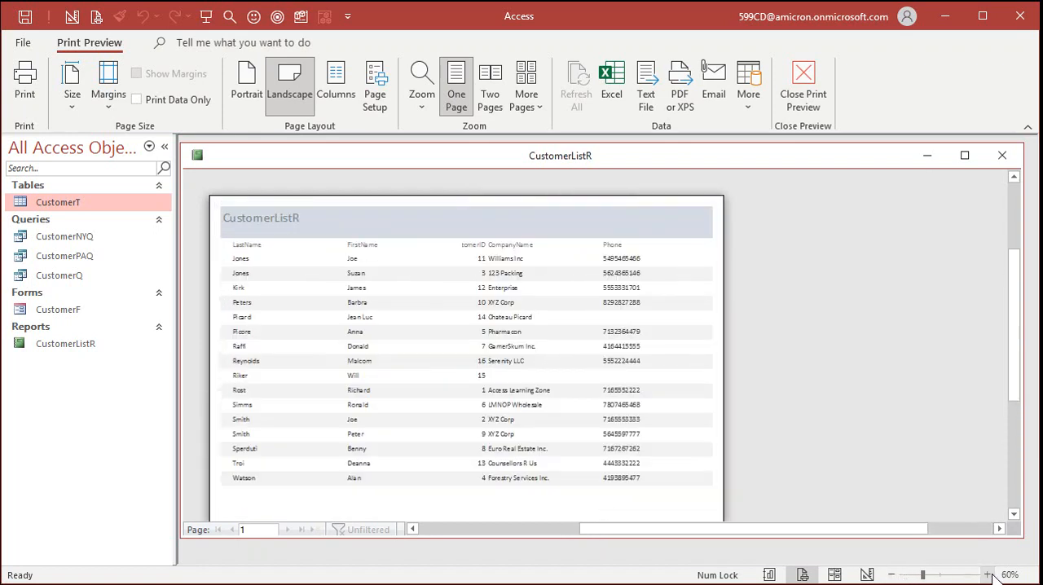
click(987, 574)
click(988, 575)
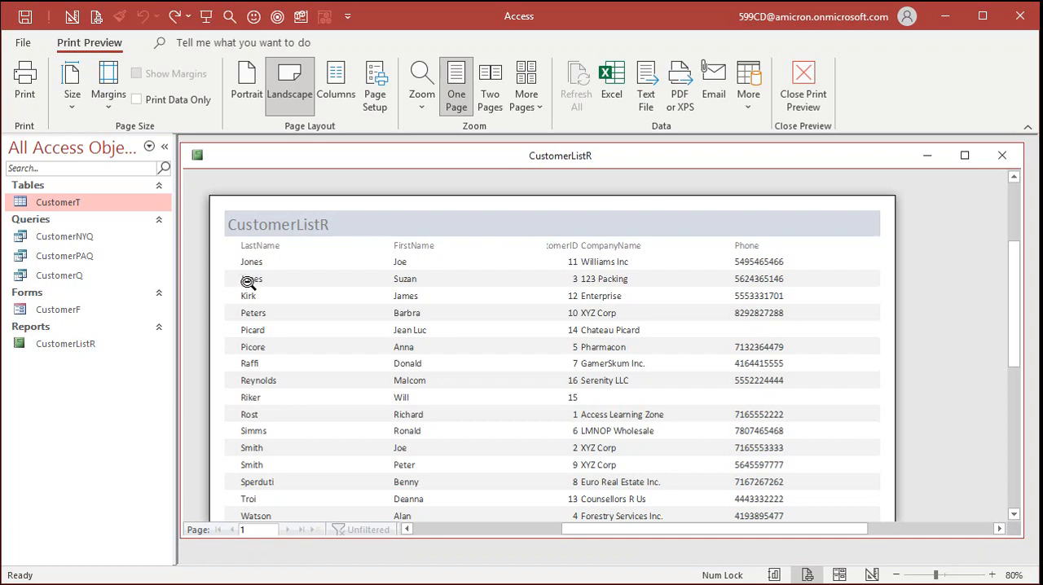
- Close Print Preview and switch the CustomerListR report to Design View
click(801, 76)
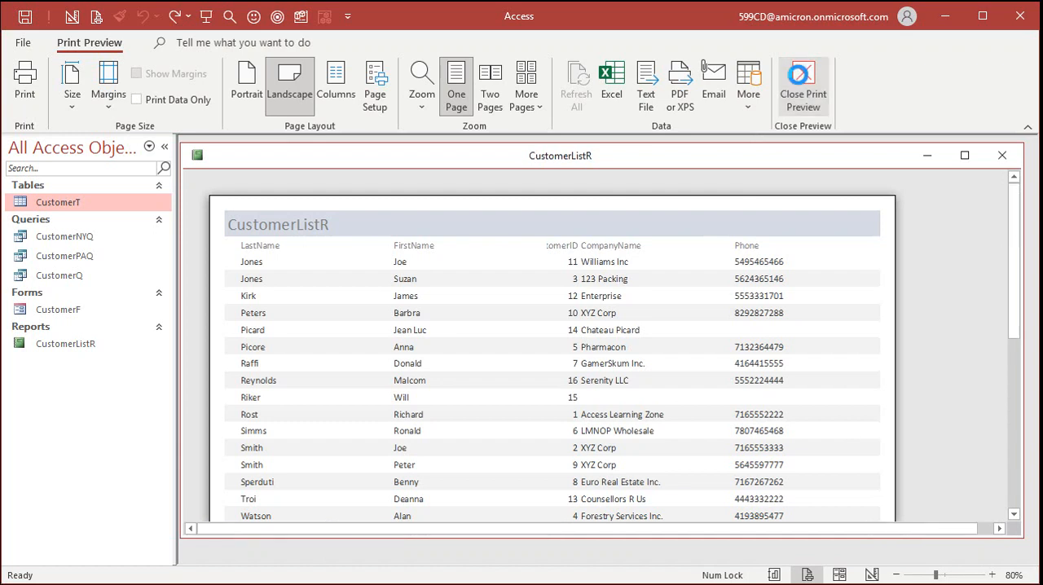
click(24, 94)
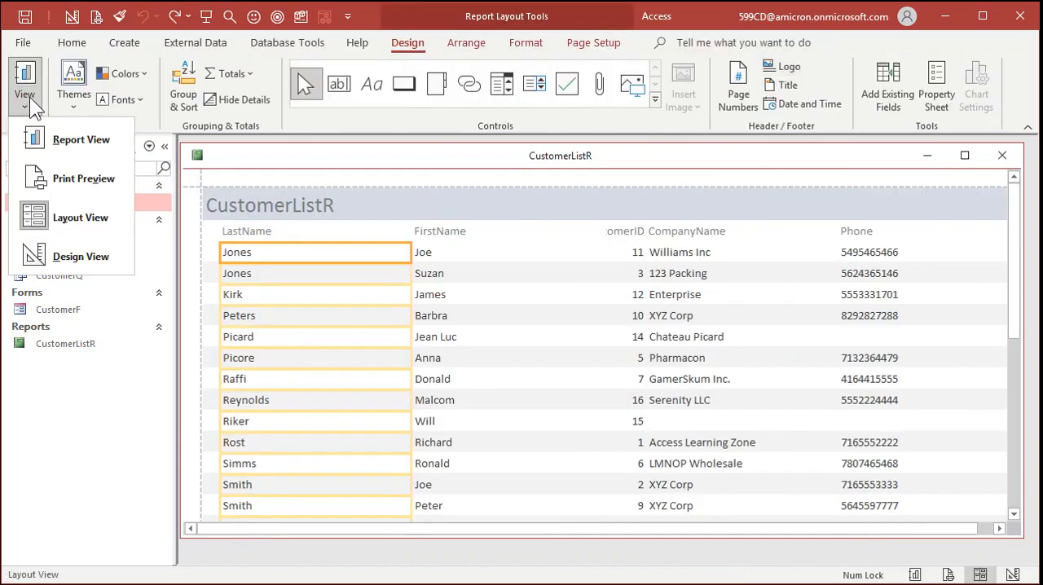
click(67, 255)
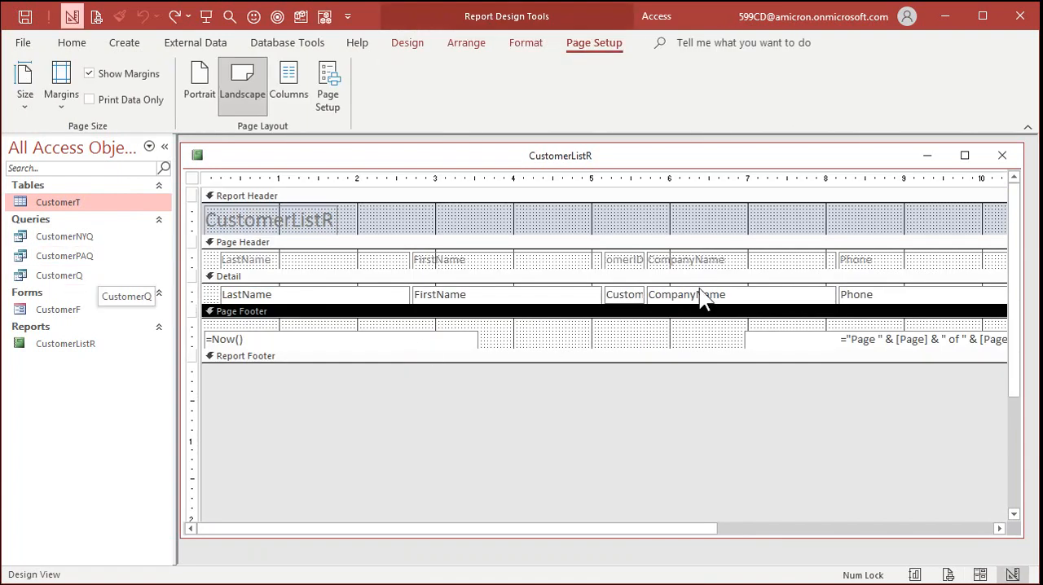
- Examine the CustomerID controls and the Report Header, Page Header, Detail, Page Footer and Report Footer sections of the report design
click(634, 261)
click(634, 292)
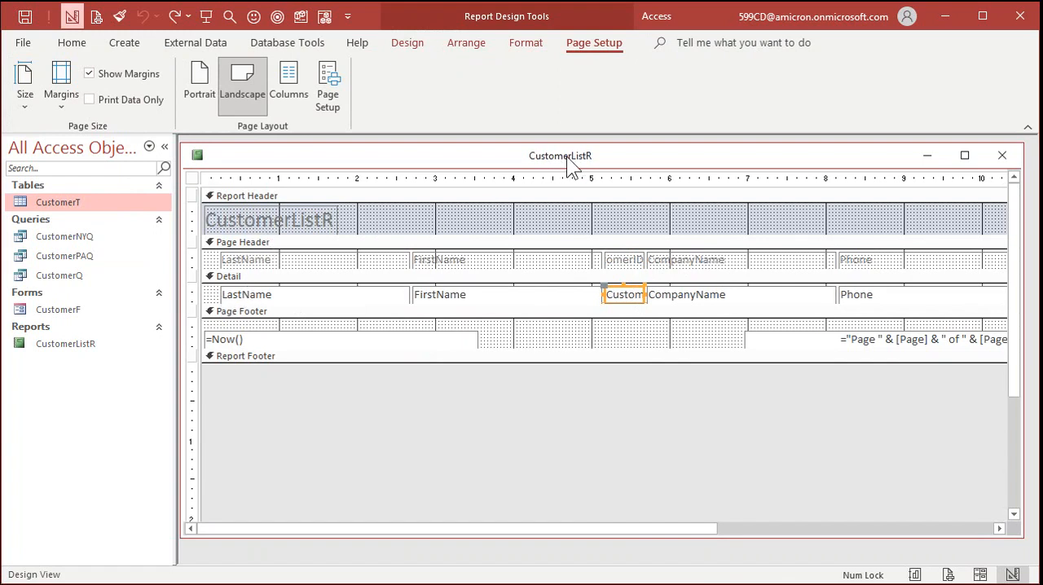
click(459, 243)
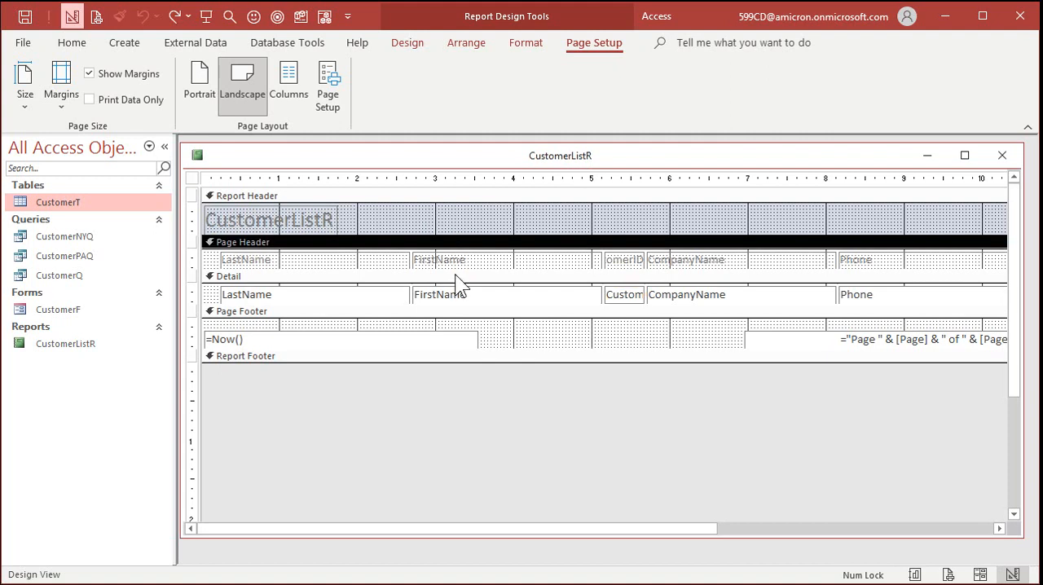
click(455, 276)
click(447, 314)
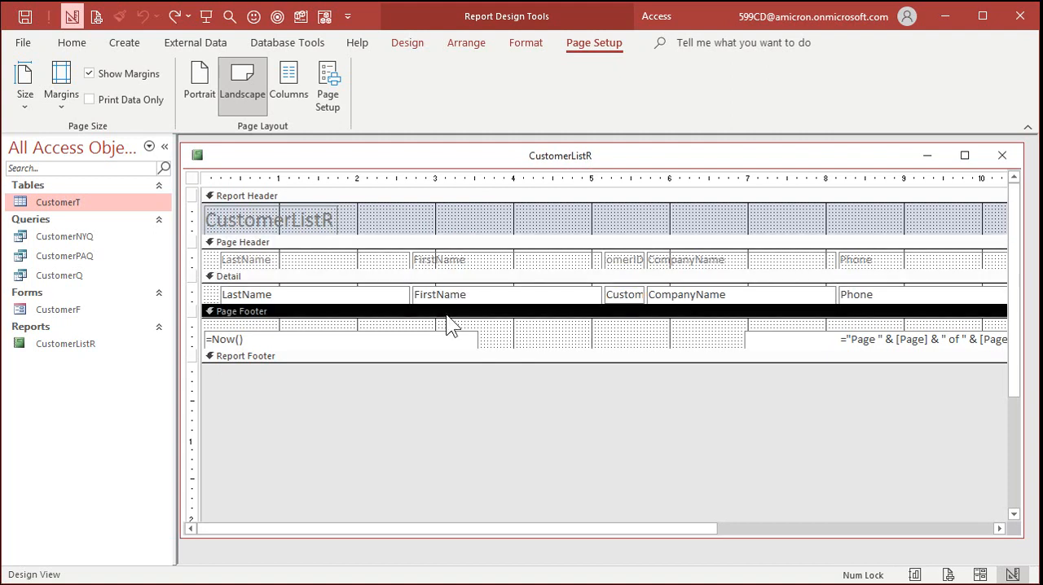
click(318, 277)
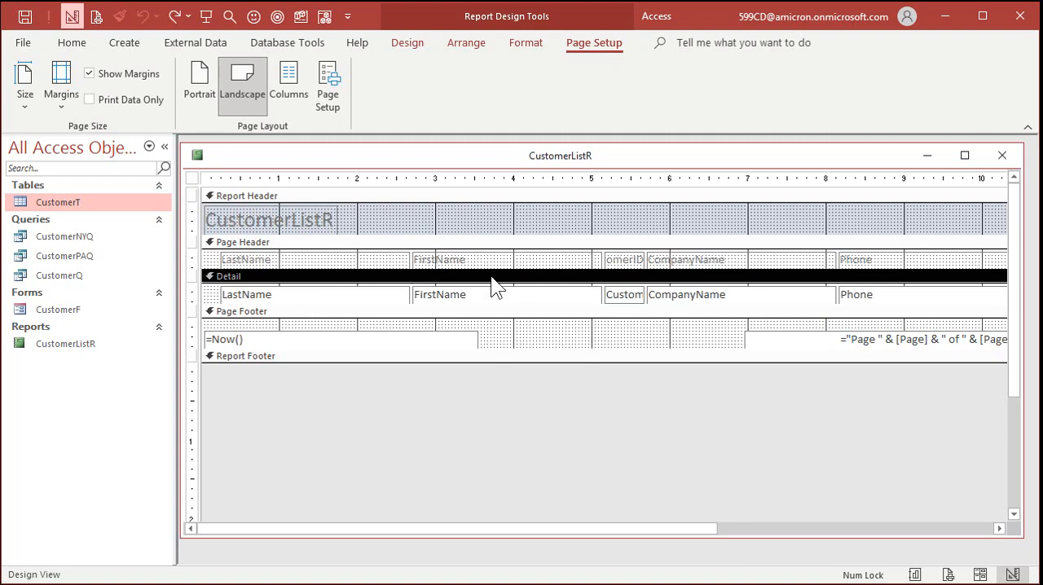
click(347, 247)
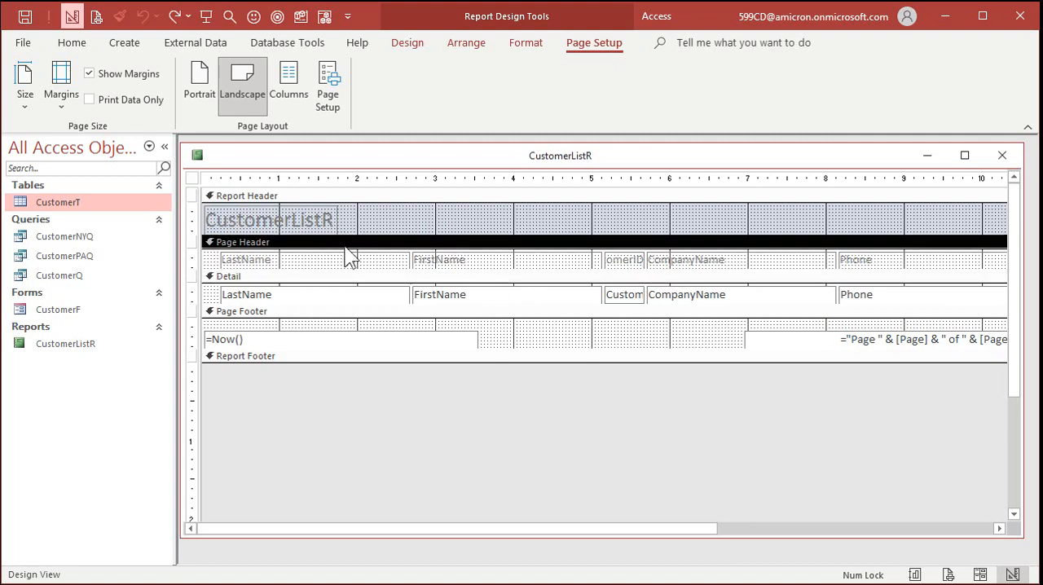
click(292, 197)
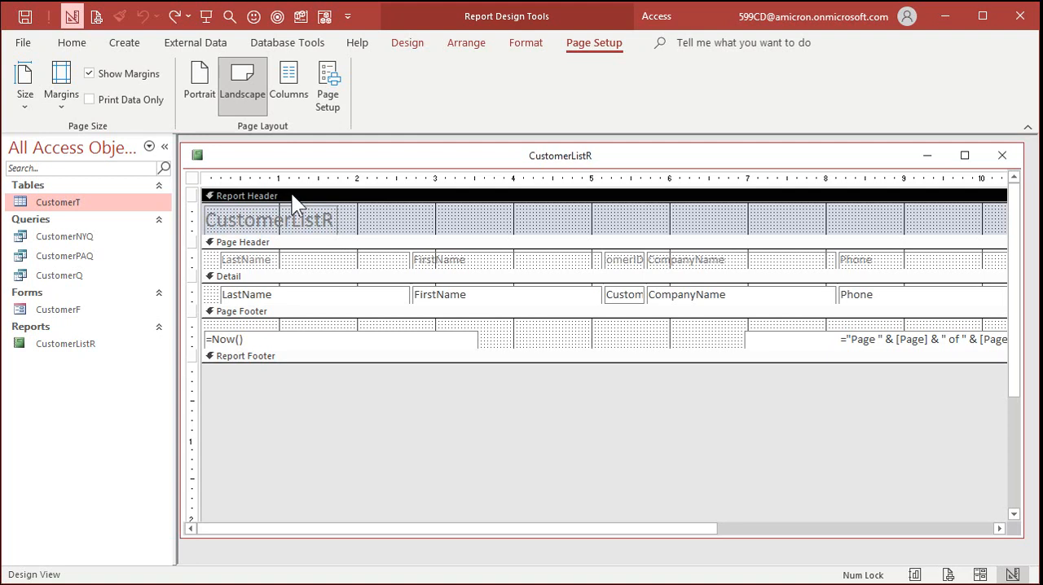
click(287, 314)
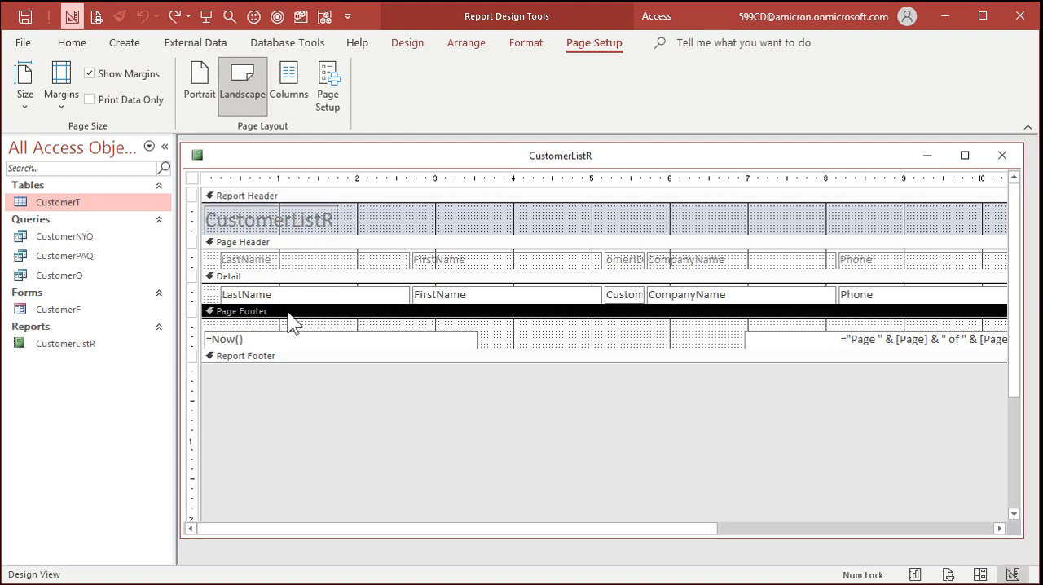
click(281, 356)
mouse_move(279, 362)
mouse_down()
mouse_move(282, 383)
mouse_move(285, 359)
mouse_up()
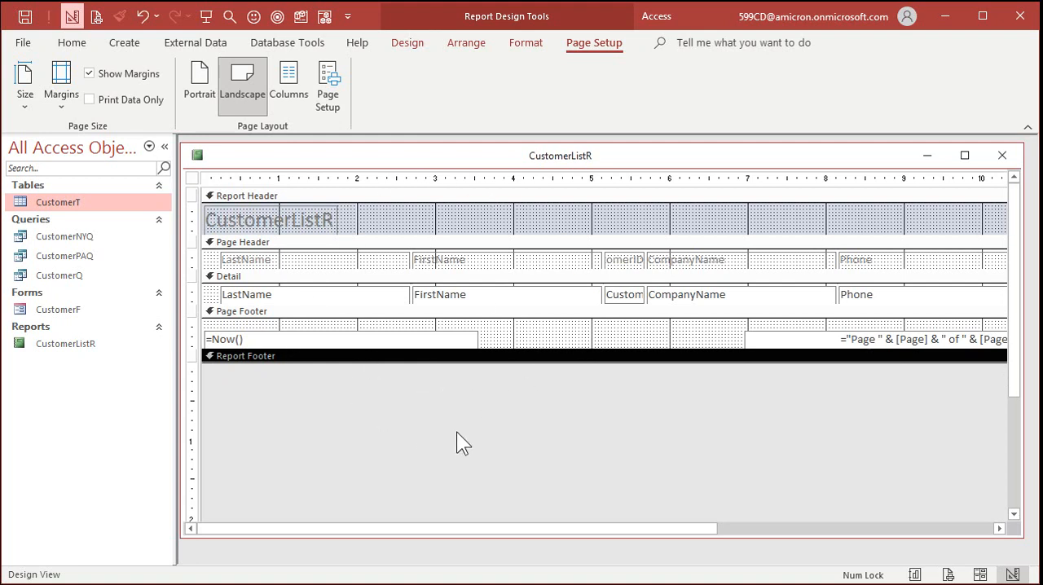
- Move the CustomerID field to the start of the Detail section and shift the FirstName and LastName fields over to make room
click(625, 296)
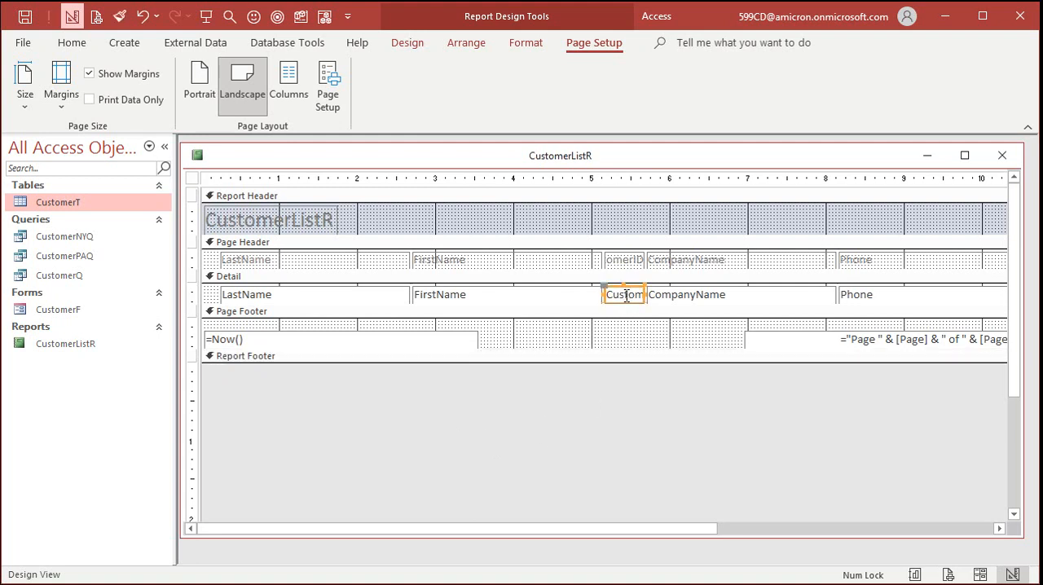
mouse_move(633, 287)
mouse_down()
mouse_move(431, 295)
mouse_move(249, 287)
mouse_up()
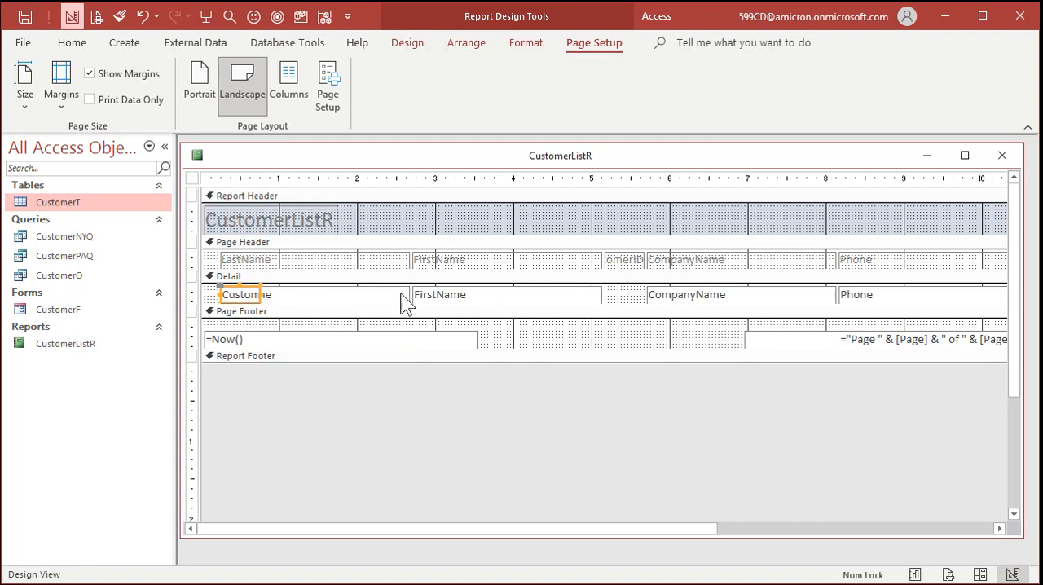
drag(457, 302, 492, 298)
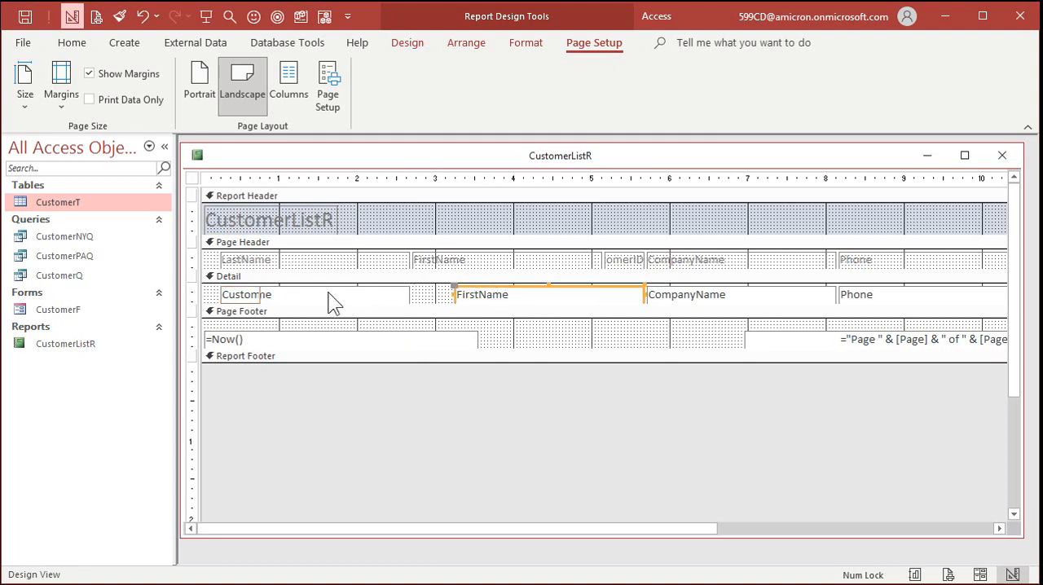
drag(321, 298, 363, 293)
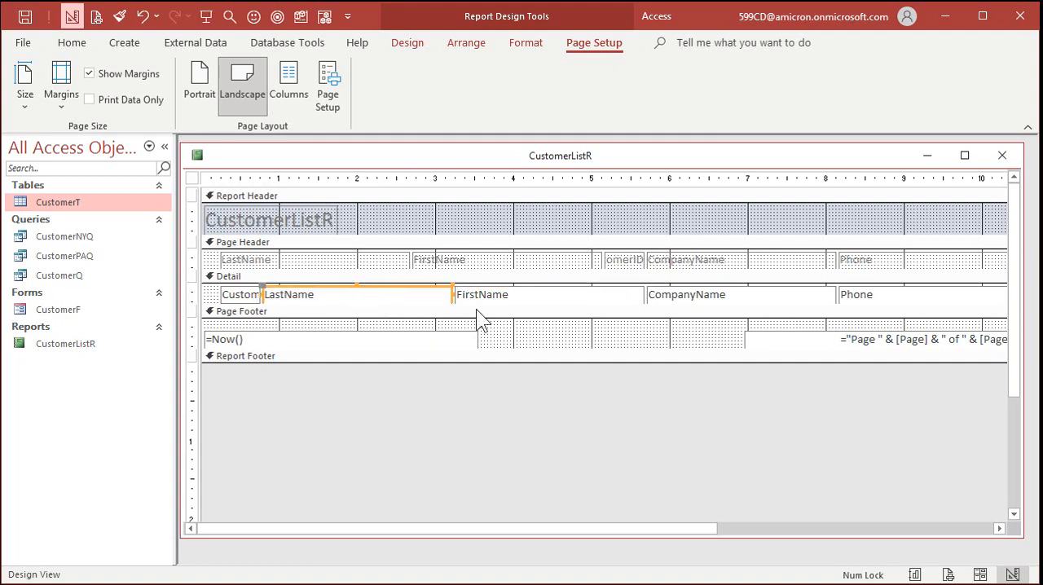
click(521, 333)
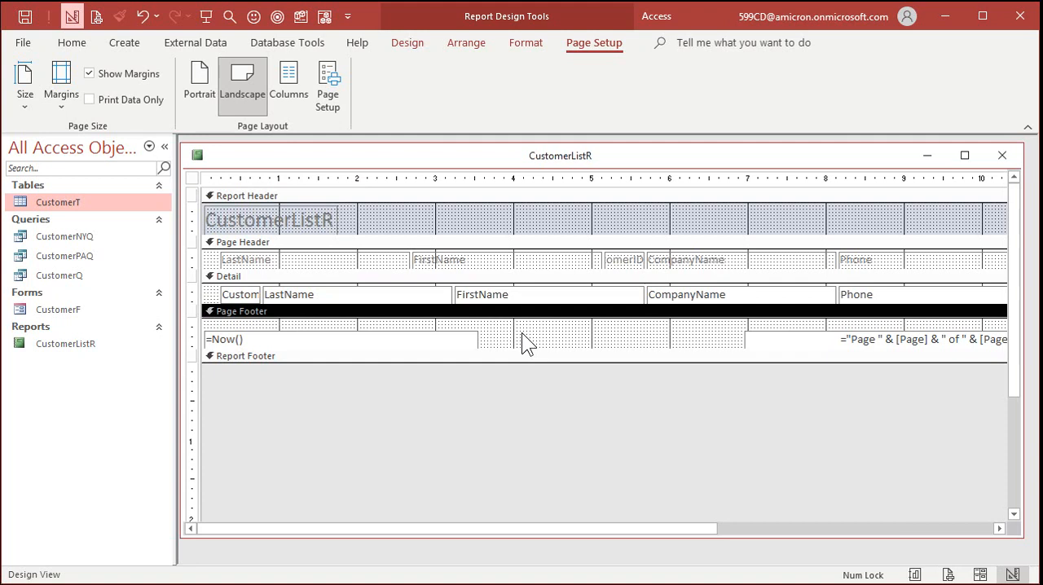
- Move the CustomerID label to the start of the Page Header and shift the LastName and FirstName labels to line up with their fields
click(632, 259)
drag(632, 260, 248, 260)
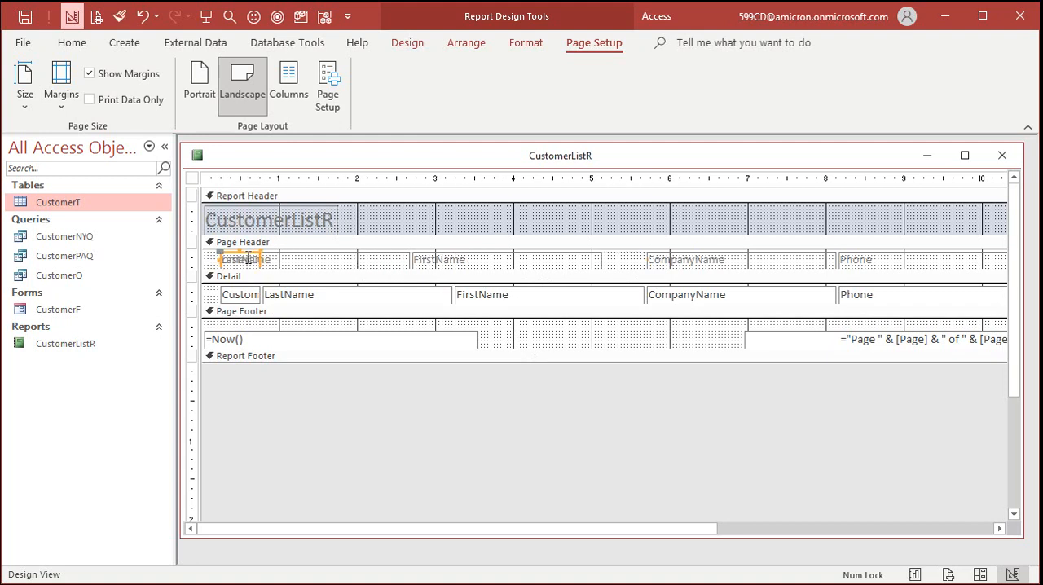
click(356, 261)
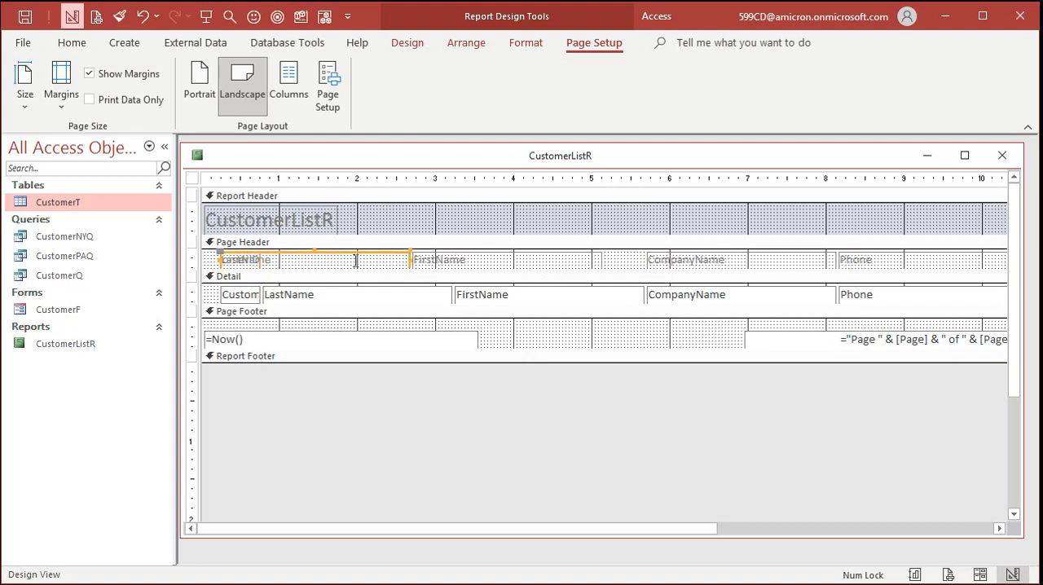
shift+click(499, 259)
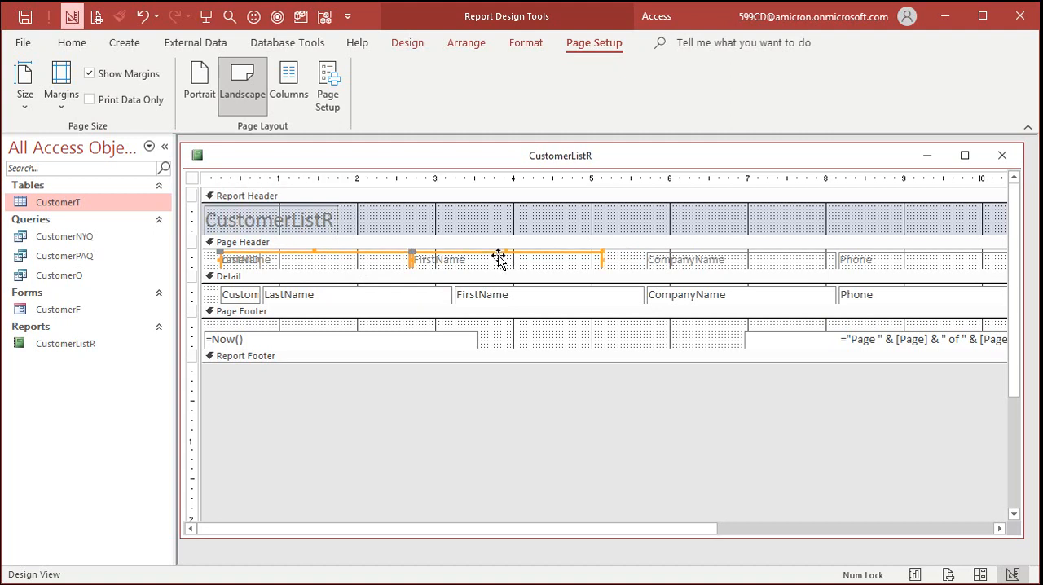
drag(557, 259, 598, 259)
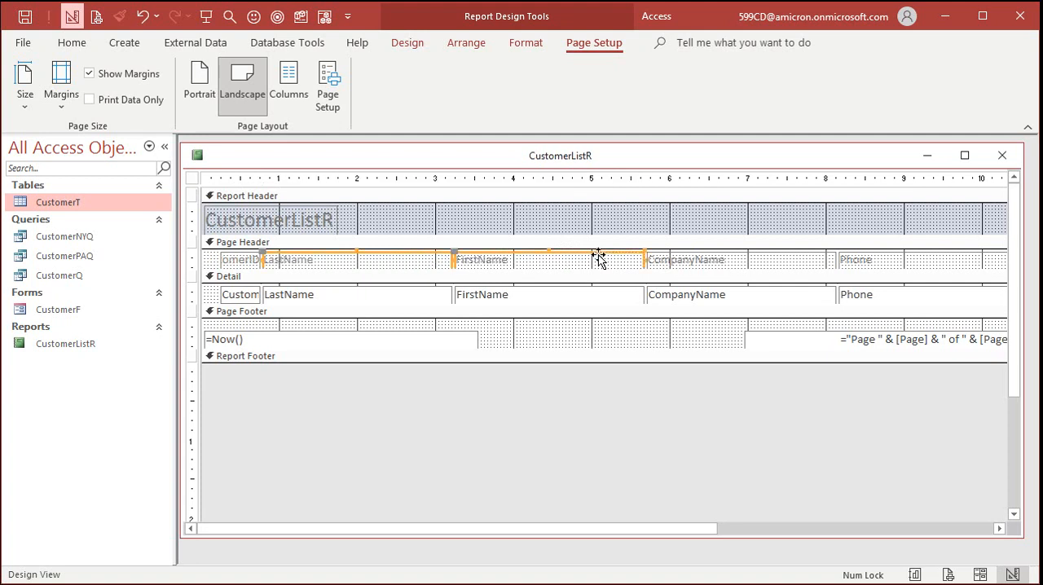
click(600, 331)
click(598, 330)
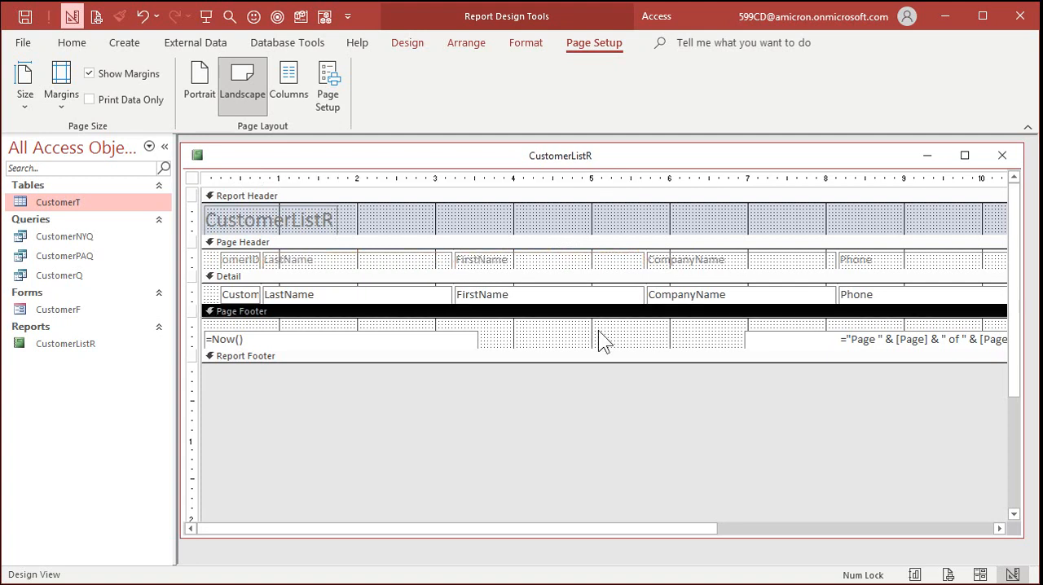
- Save and close the report design, and reopen CustomerListR in Report View
click(999, 156)
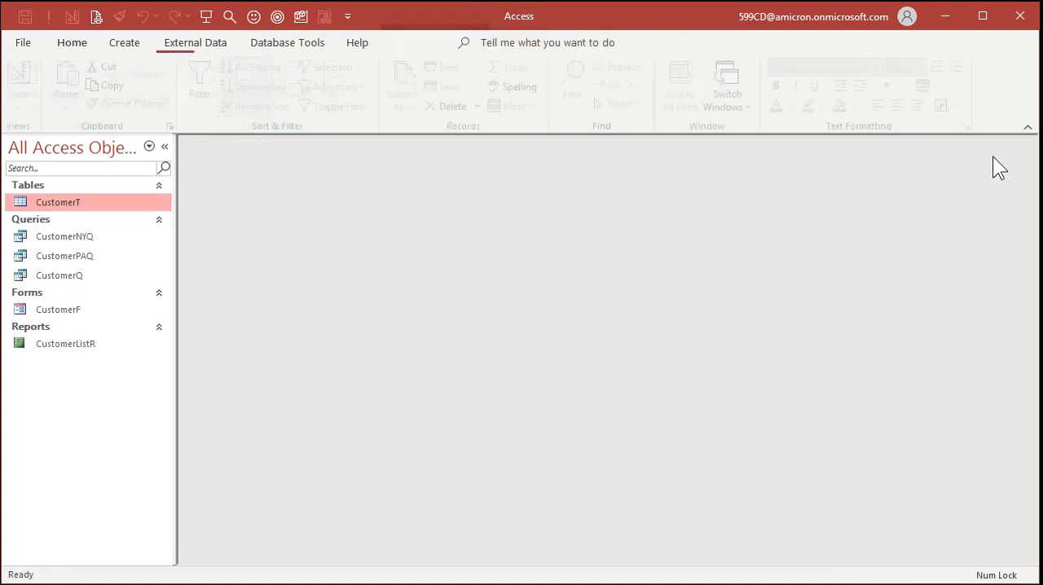
click(96, 344)
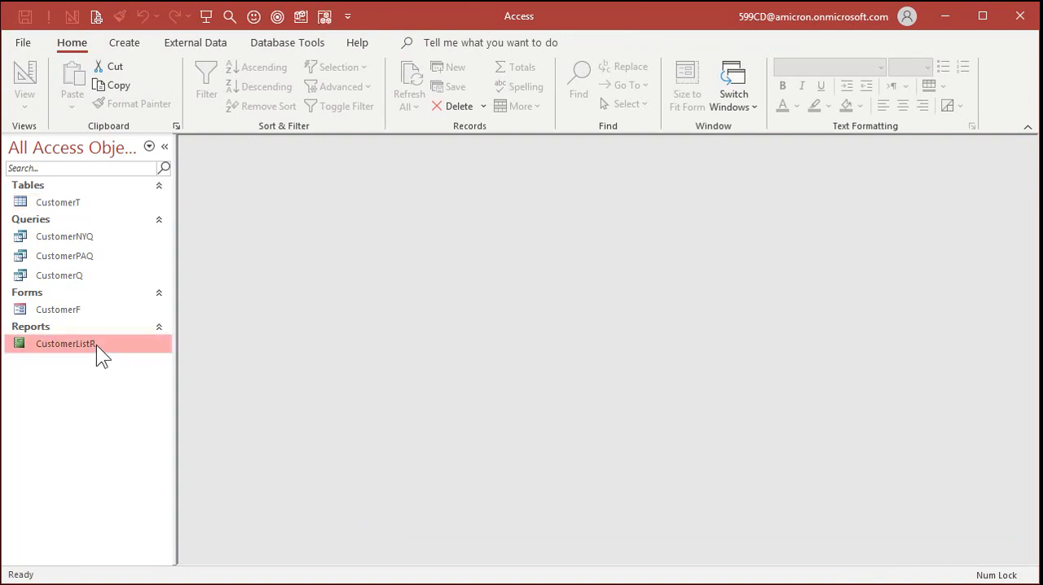
double_click(96, 345)
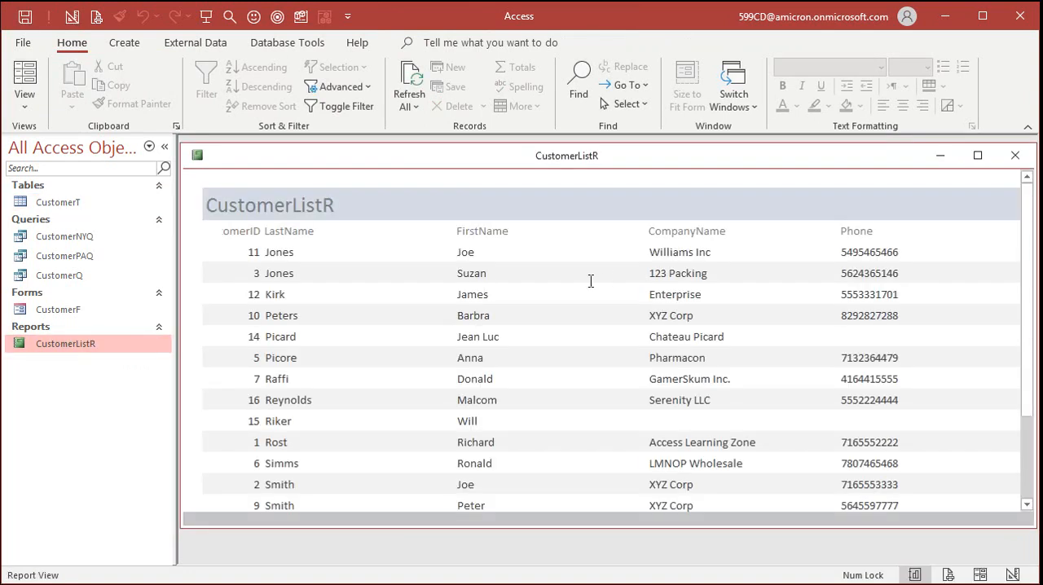
- Close the Report View and open CustomerListR in Print Preview
click(1015, 155)
right_click(75, 345)
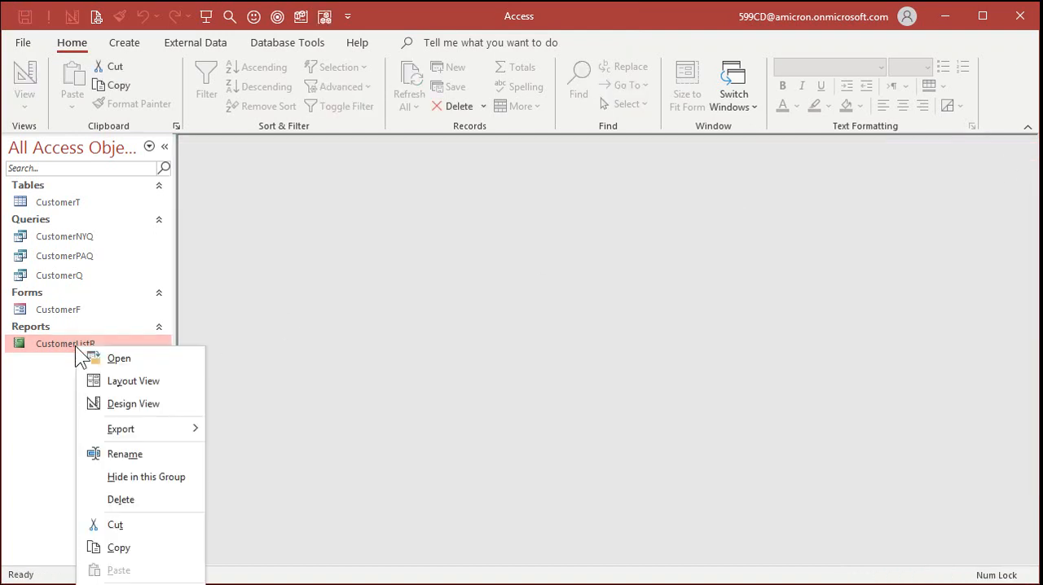
click(119, 359)
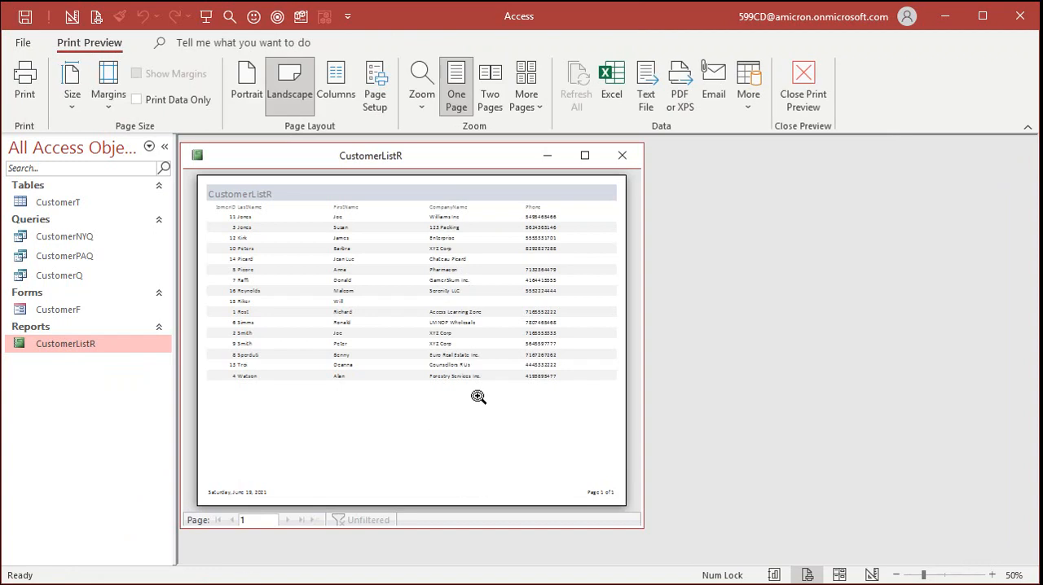
- Examine the rearranged columns and the CustomerID heading in Print Preview, both as a whole page and close up
click(242, 203)
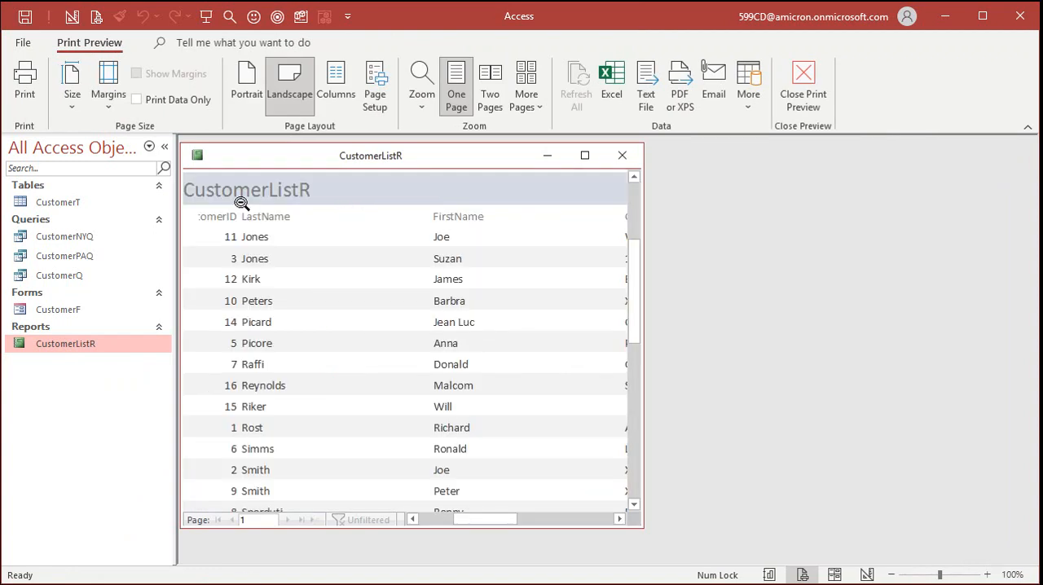
click(241, 203)
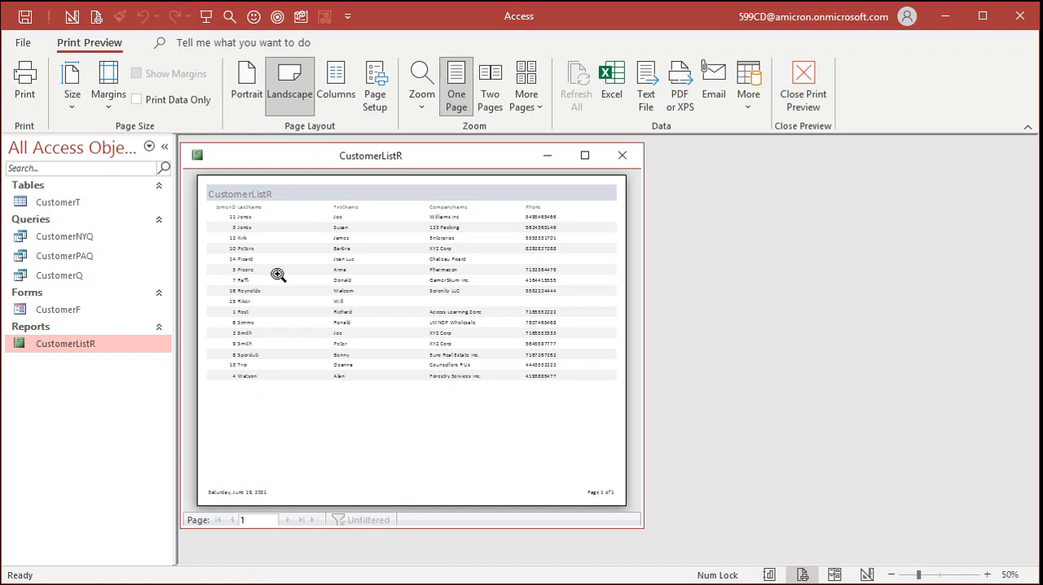
click(236, 200)
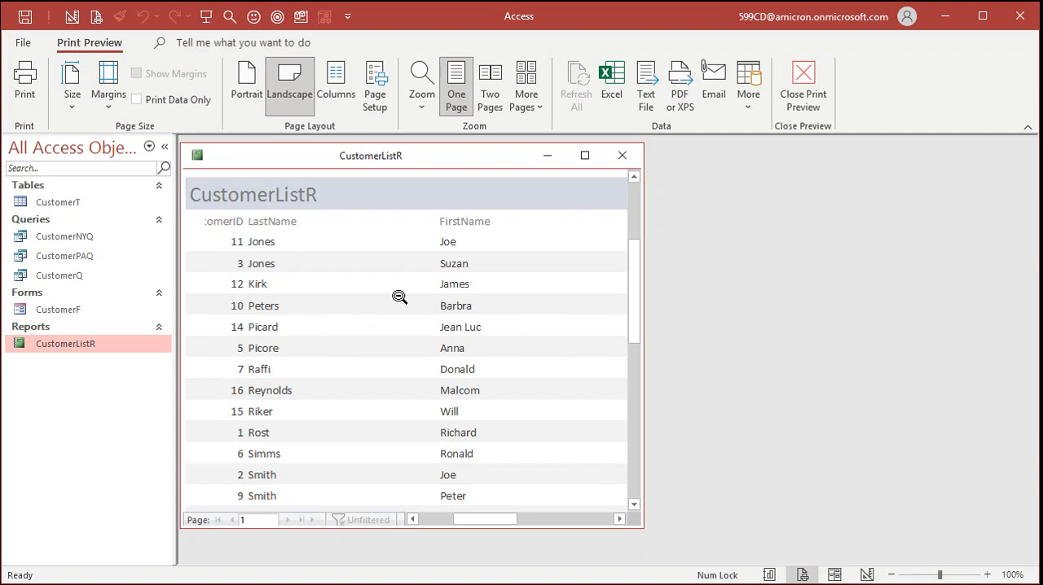
click(533, 309)
click(489, 218)
click(489, 220)
click(224, 219)
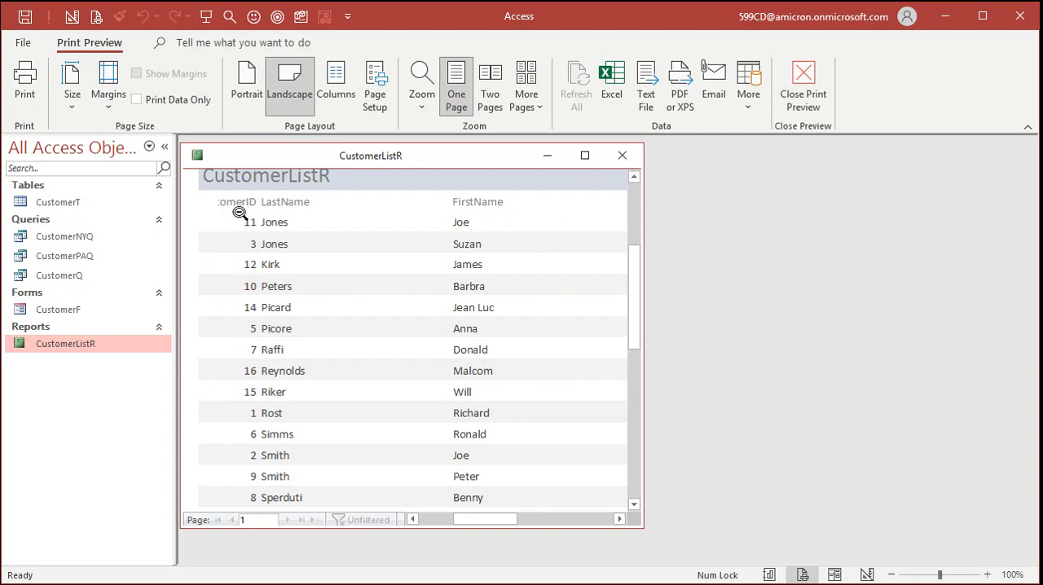
- Close Print Preview and open CustomerListR in Design View
click(804, 82)
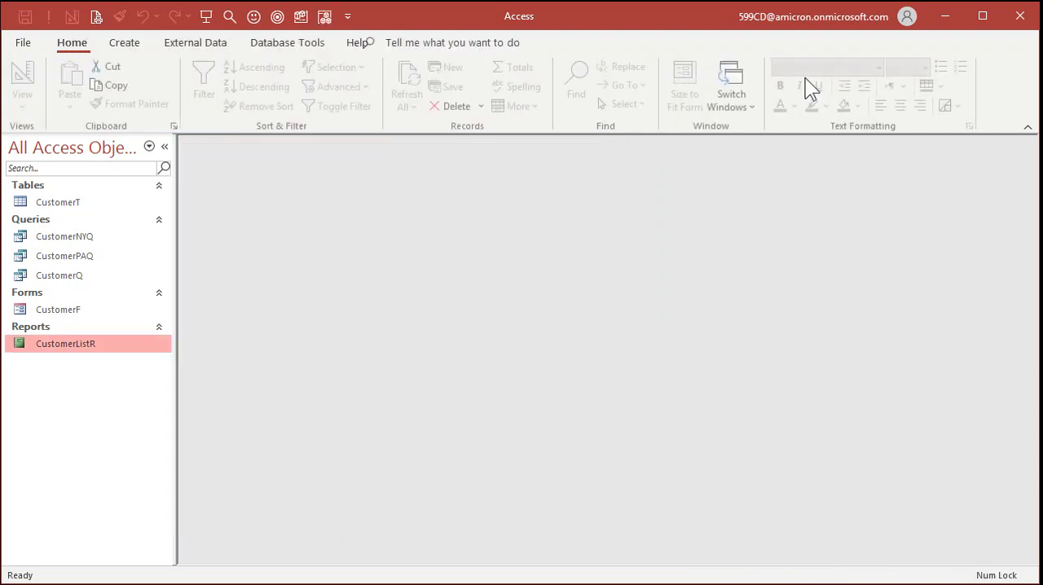
right_click(79, 341)
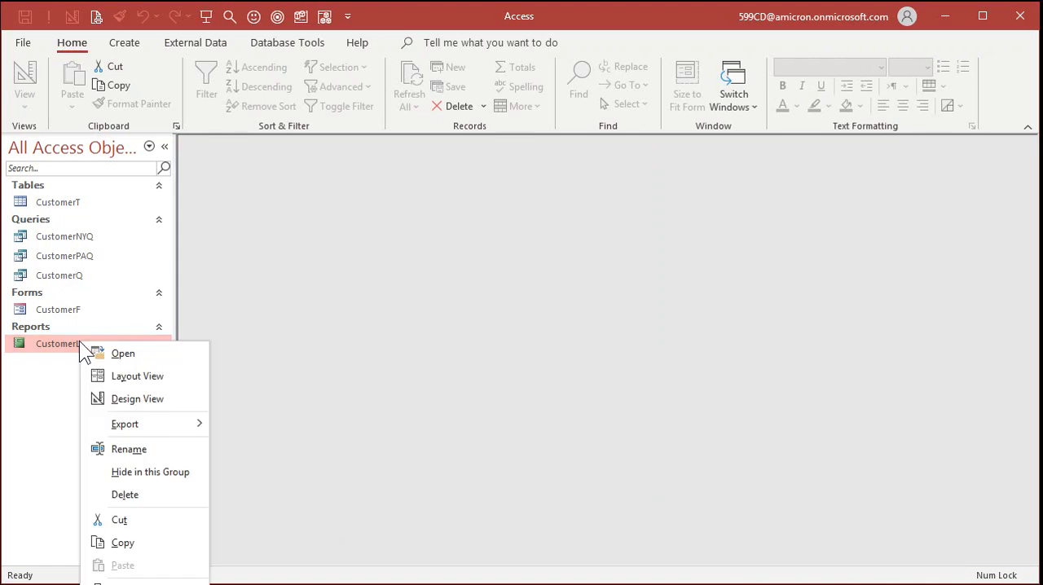
click(159, 398)
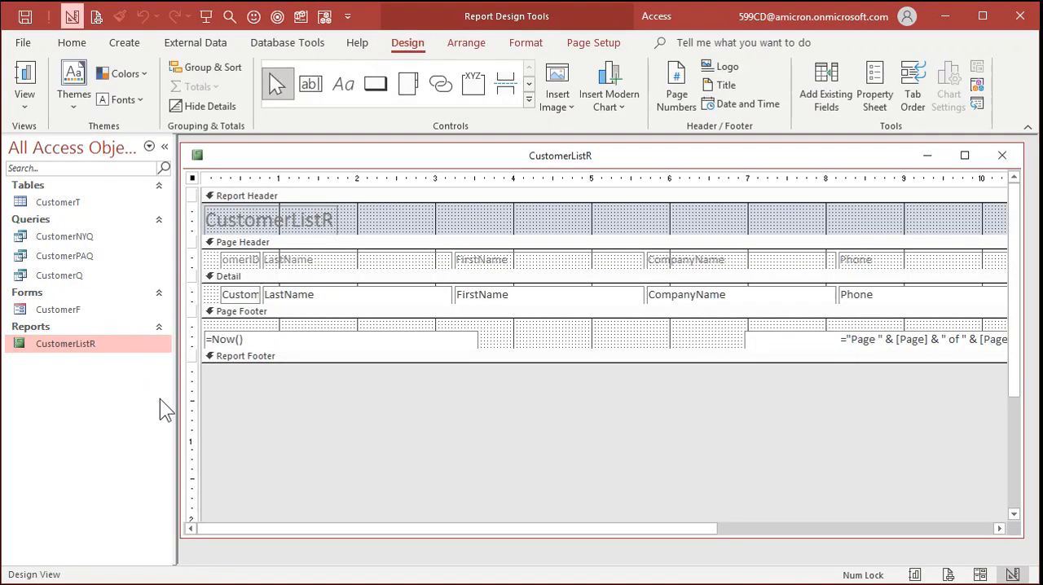
- Shorten the text of the CustomerID label in the Page Header to ID
click(252, 259)
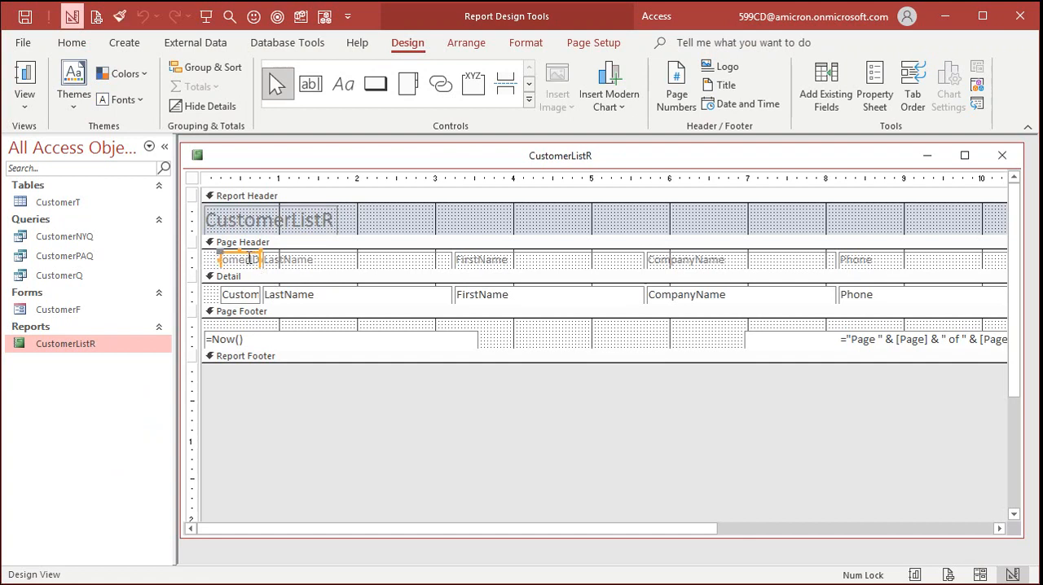
drag(250, 259, 196, 259)
key(Delete)
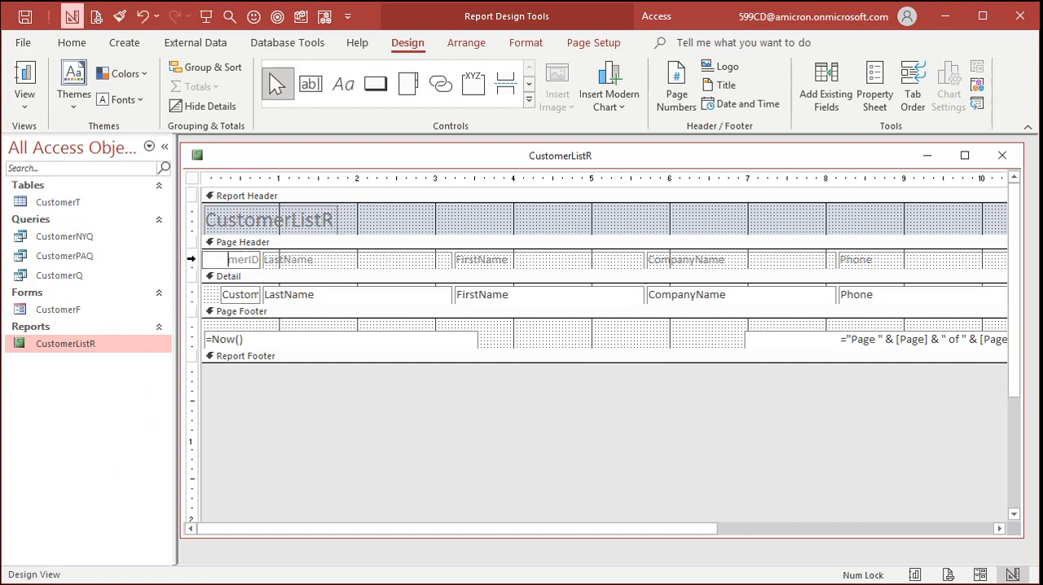
click(489, 339)
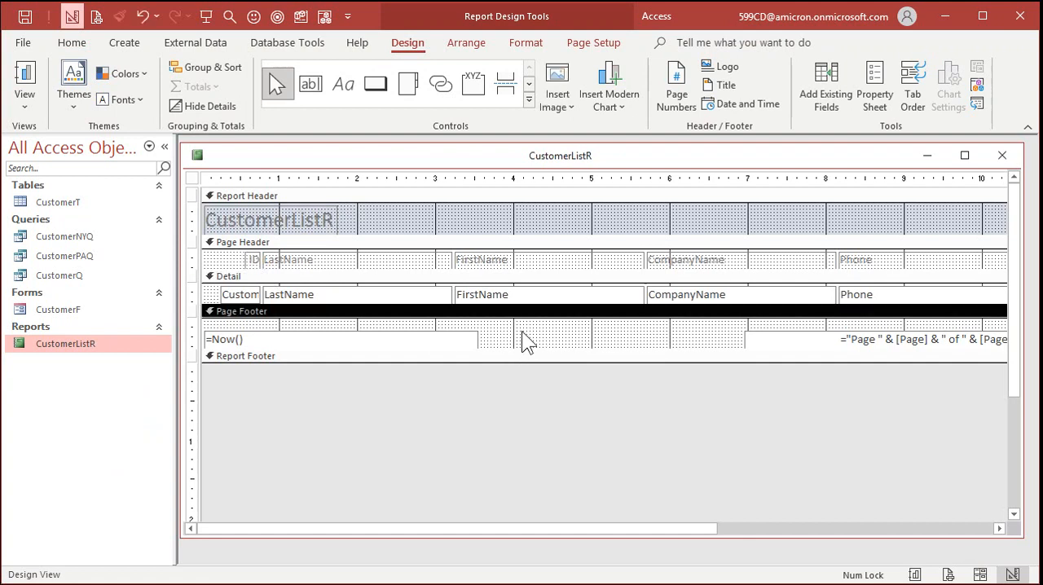
- Widen the ID label slightly toward the page's left margin and left-align its text
click(247, 259)
drag(245, 259, 214, 260)
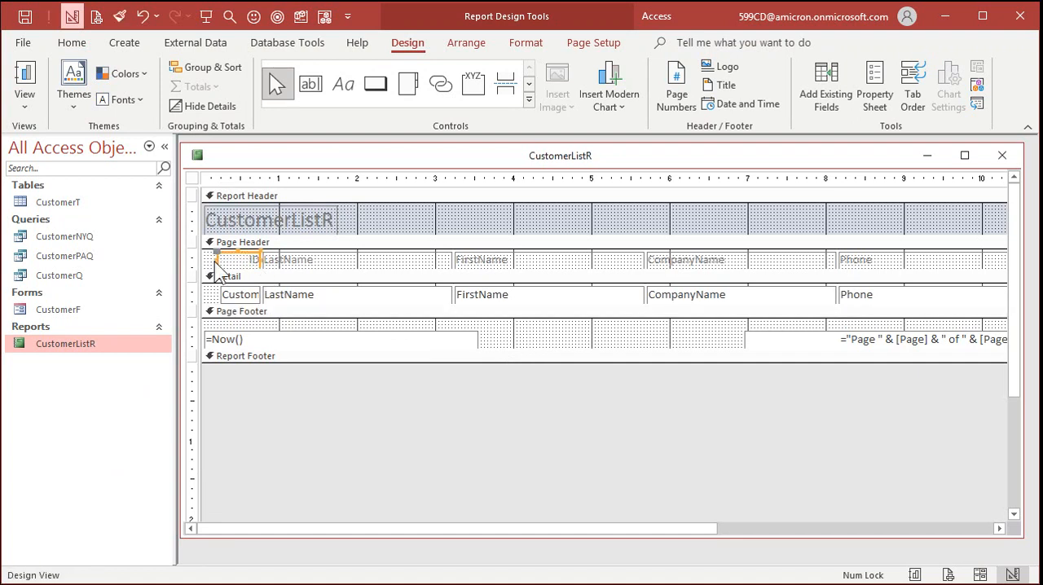
click(525, 42)
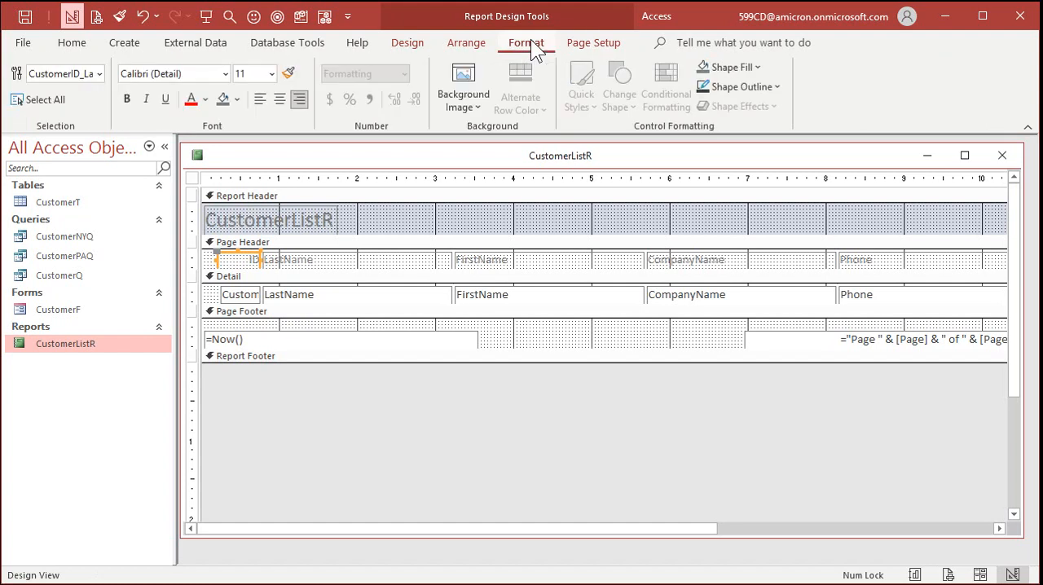
click(260, 100)
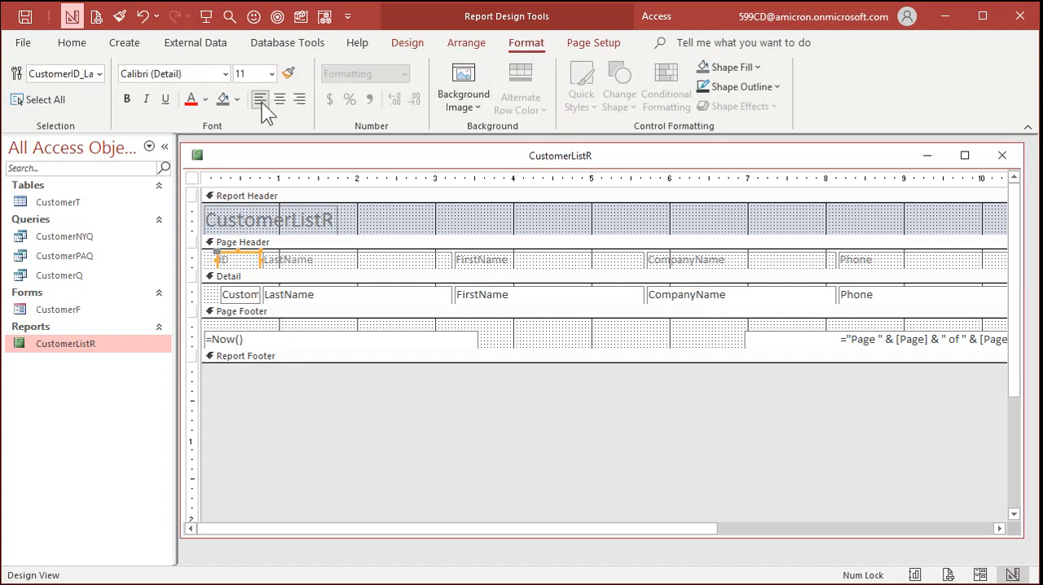
- Extend the CustomerID field in the Detail section to line up with the ID label and left-align its contents
click(230, 295)
drag(220, 294, 217, 292)
click(260, 100)
click(680, 331)
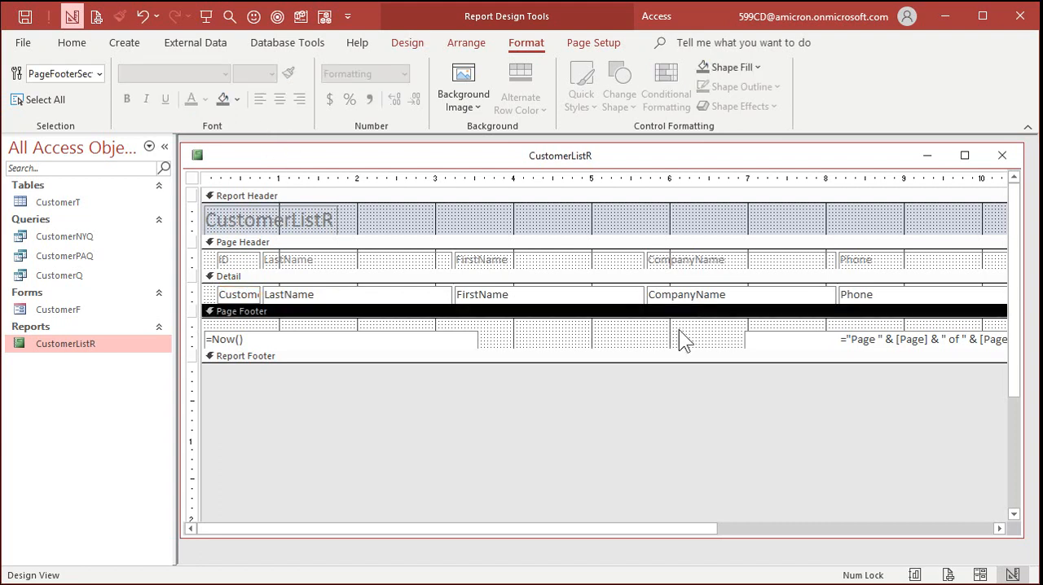
- Save and close the report design, and open CustomerListR in Print Preview
click(998, 154)
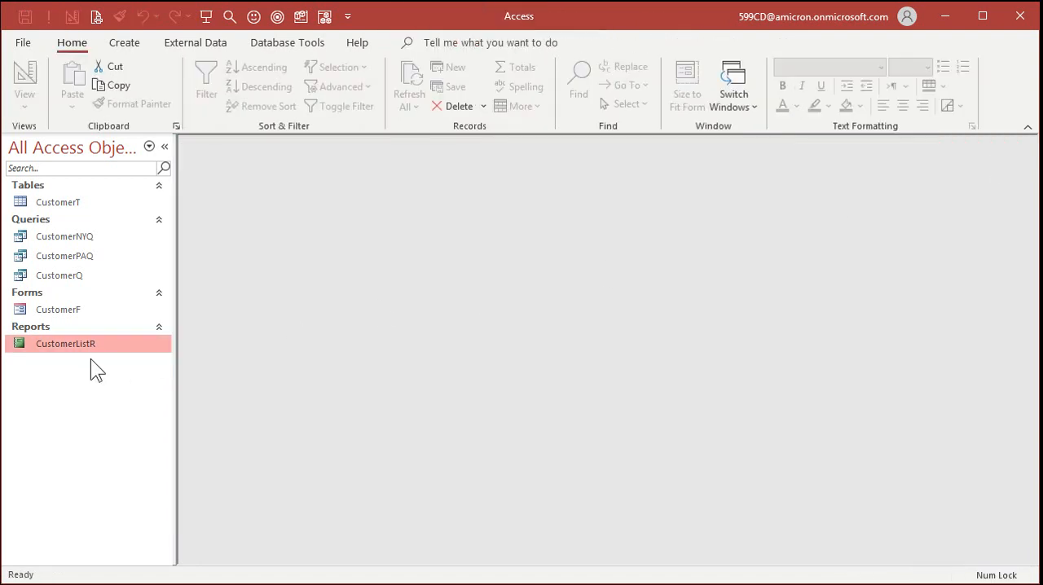
right_click(69, 345)
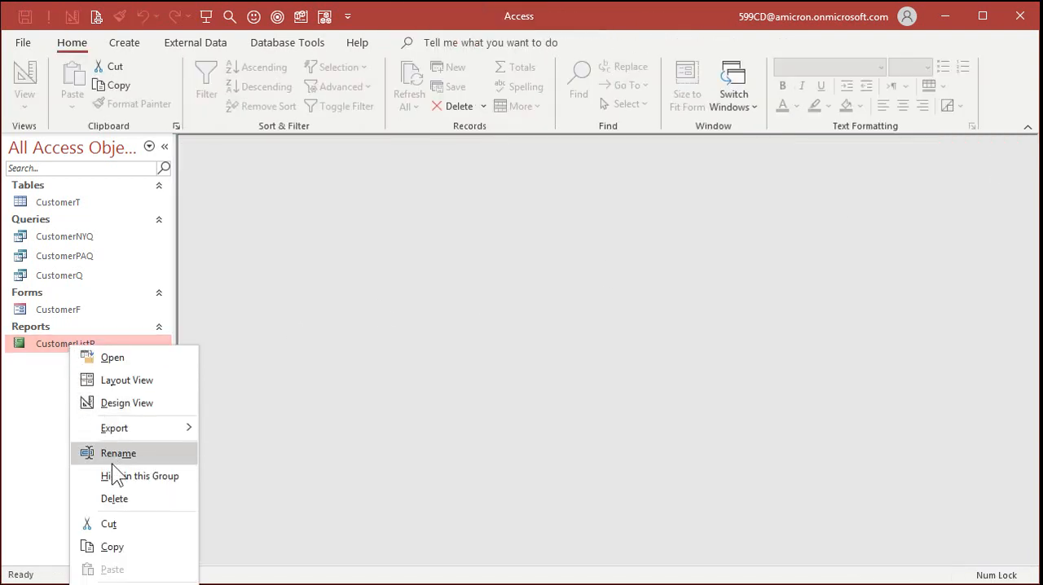
click(113, 357)
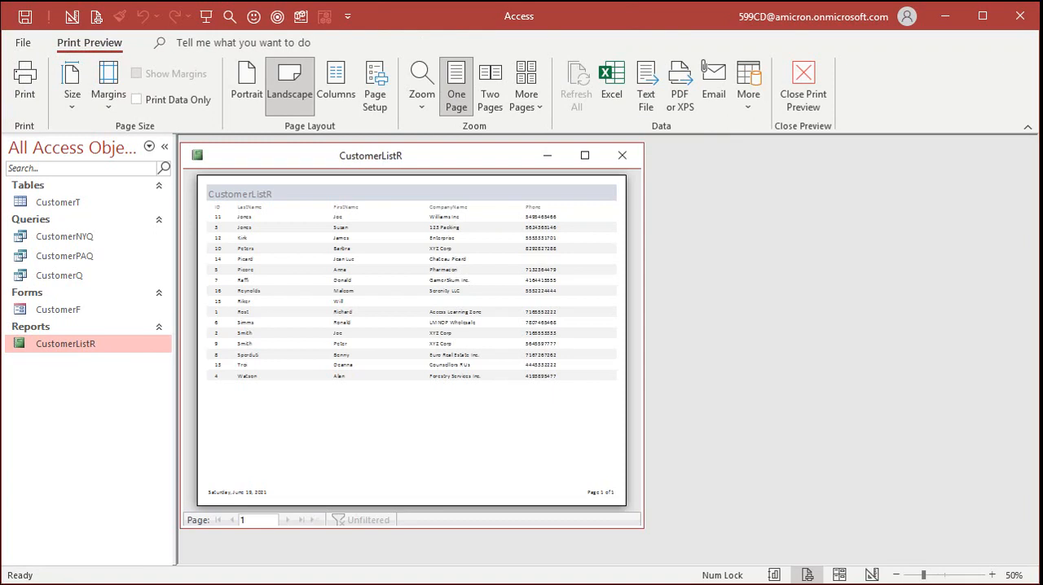
- Close the preview and reopen CustomerListR in Print Preview from the report's own options
click(622, 155)
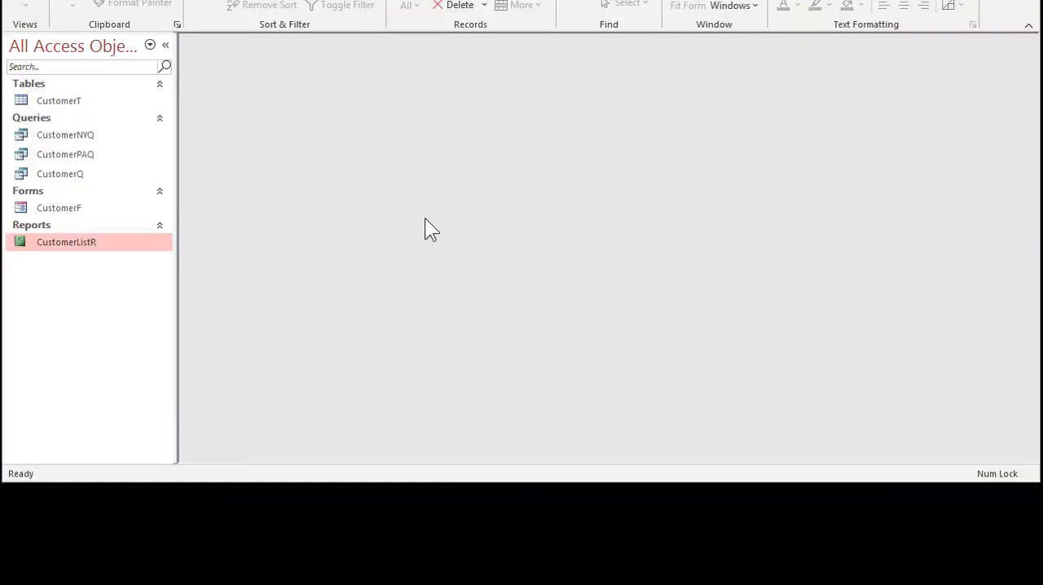
right_click(74, 243)
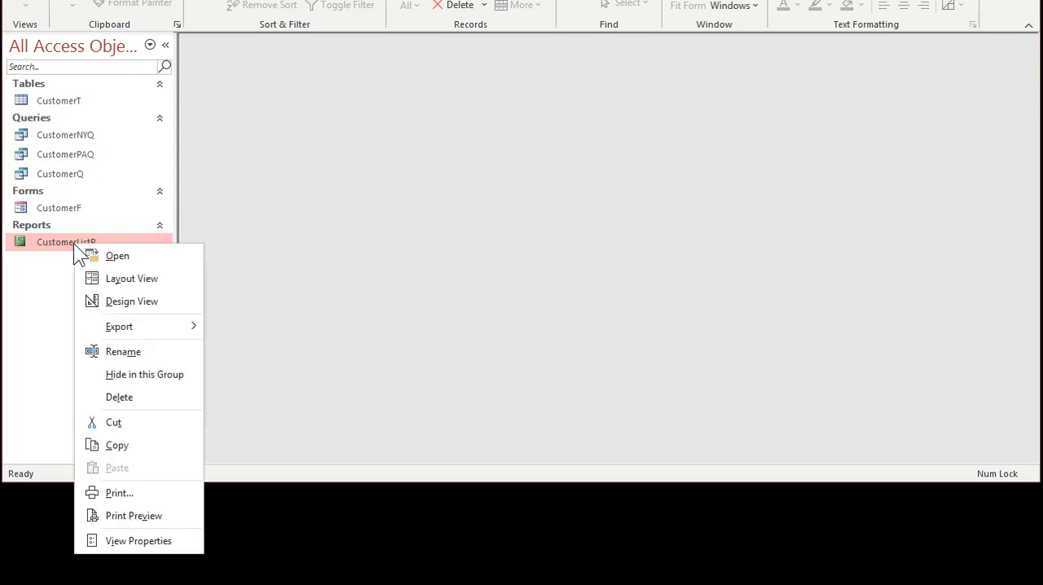
click(182, 518)
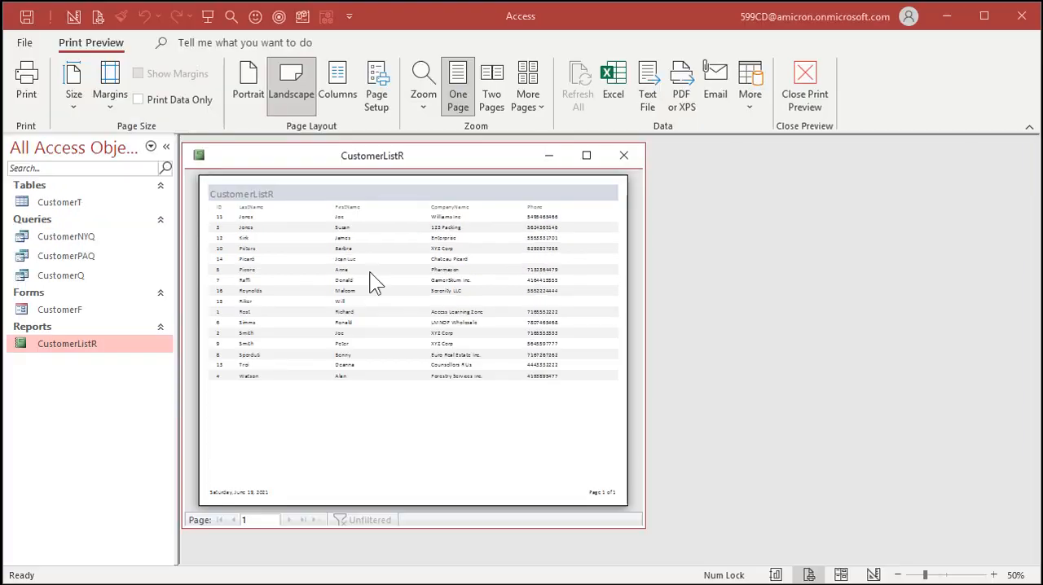
- Examine the ID heading and the aligned columns close up and as a whole page, and close the preview
click(231, 116)
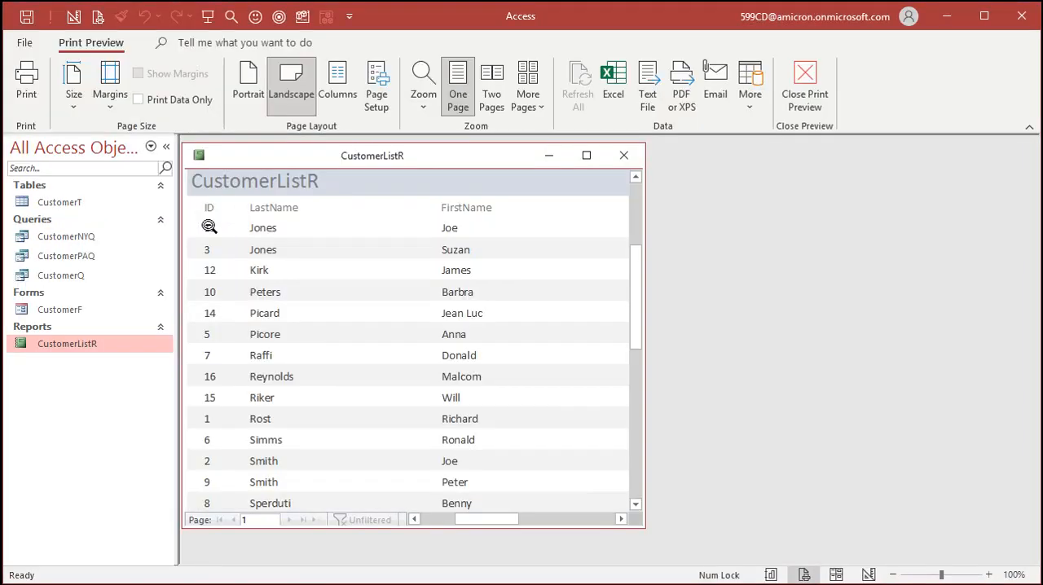
click(222, 263)
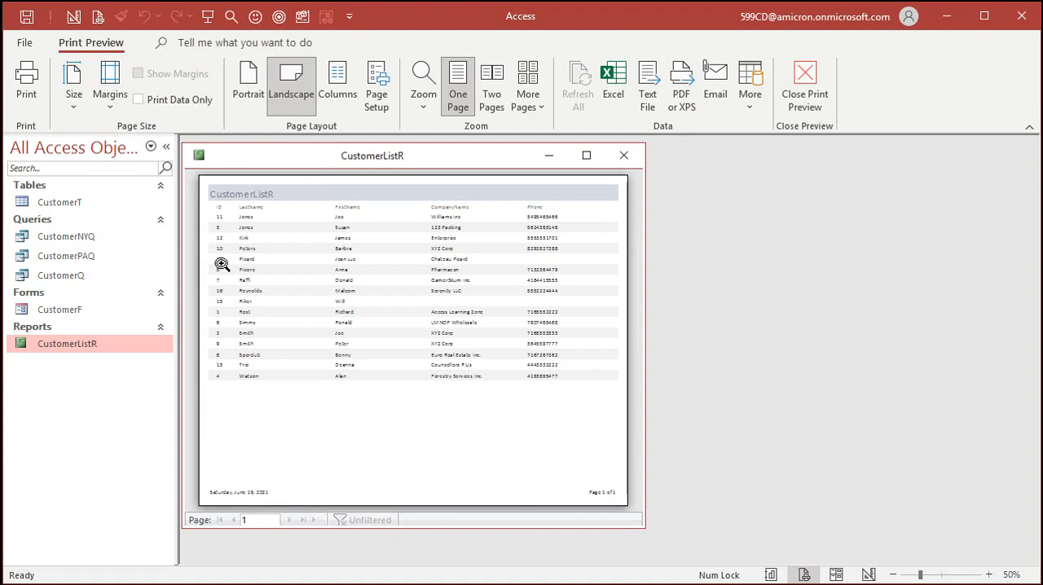
click(303, 236)
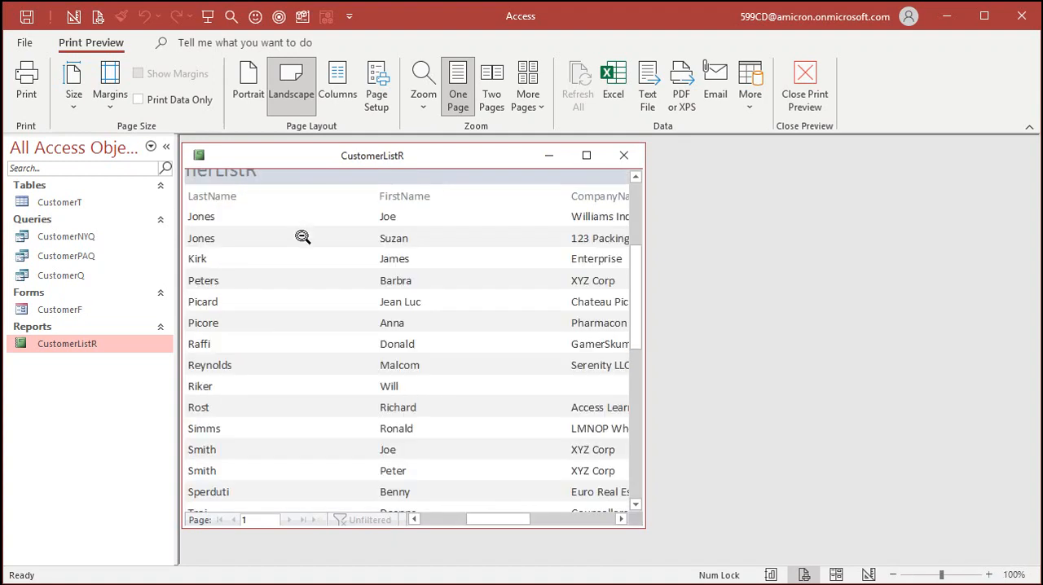
click(301, 292)
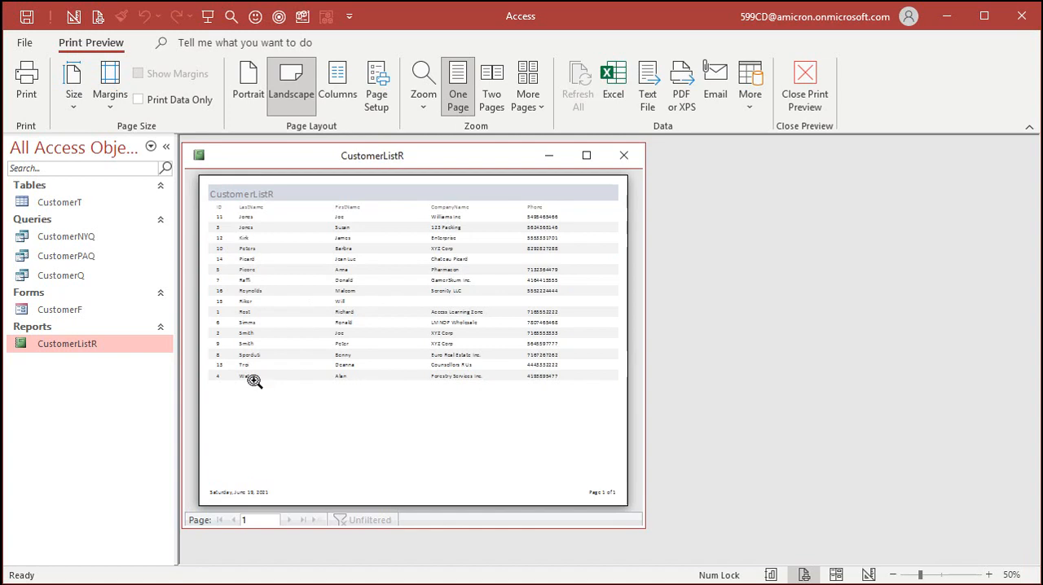
click(622, 156)
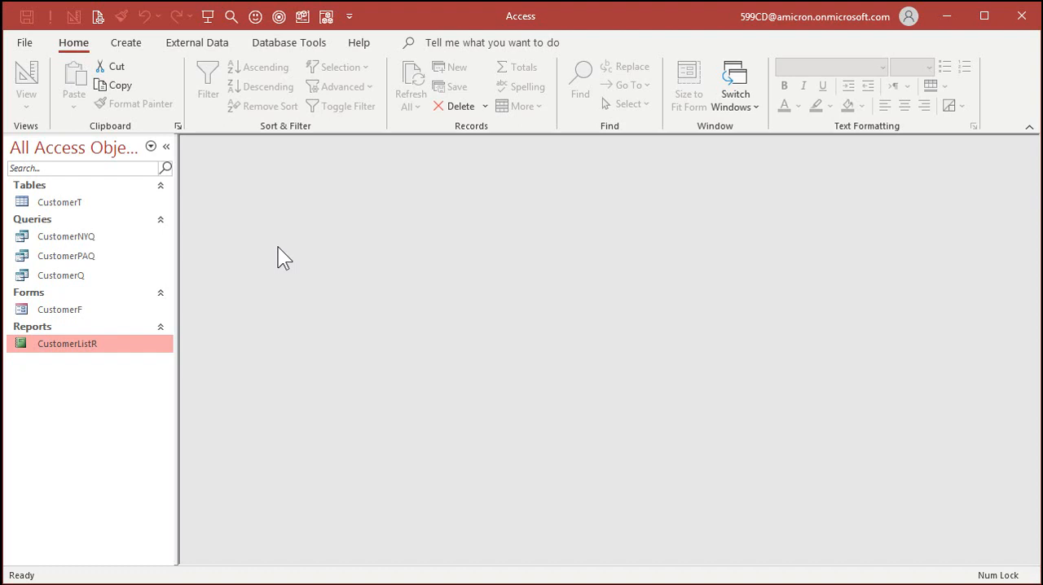
- Start a new report with the Report Wizard, keeping the CustomerT table as its source
click(126, 42)
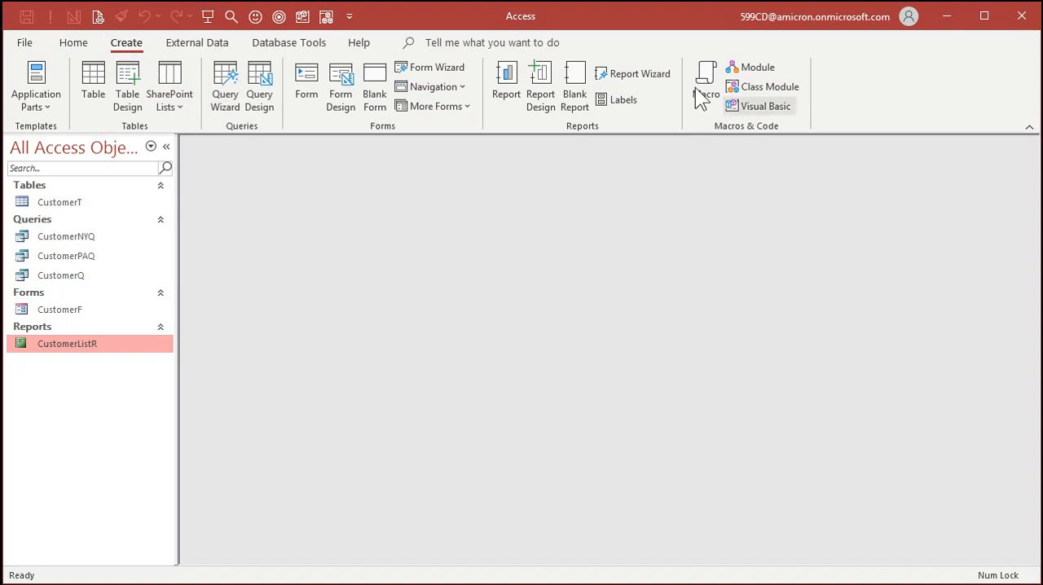
click(655, 76)
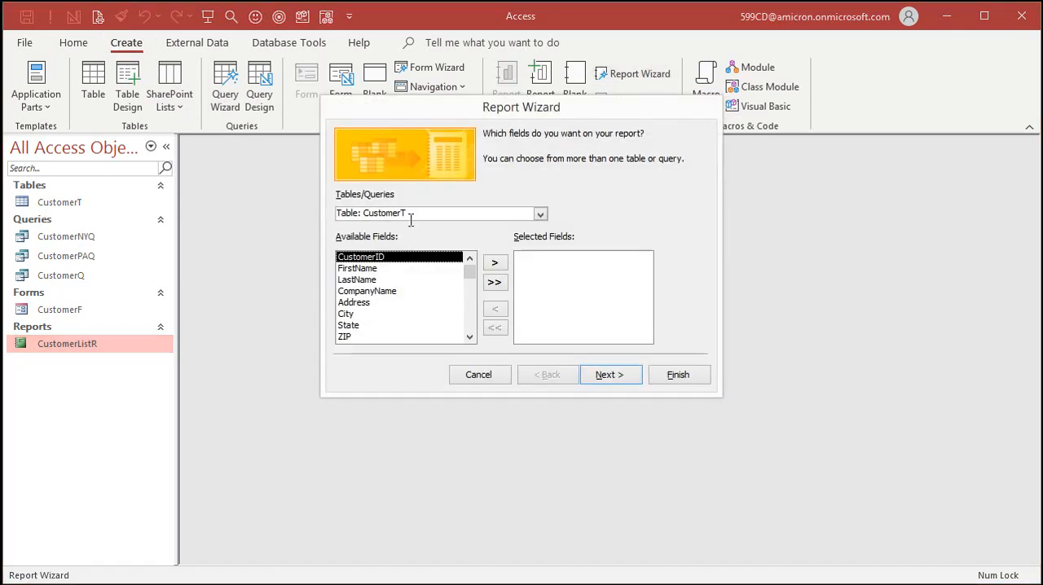
click(540, 213)
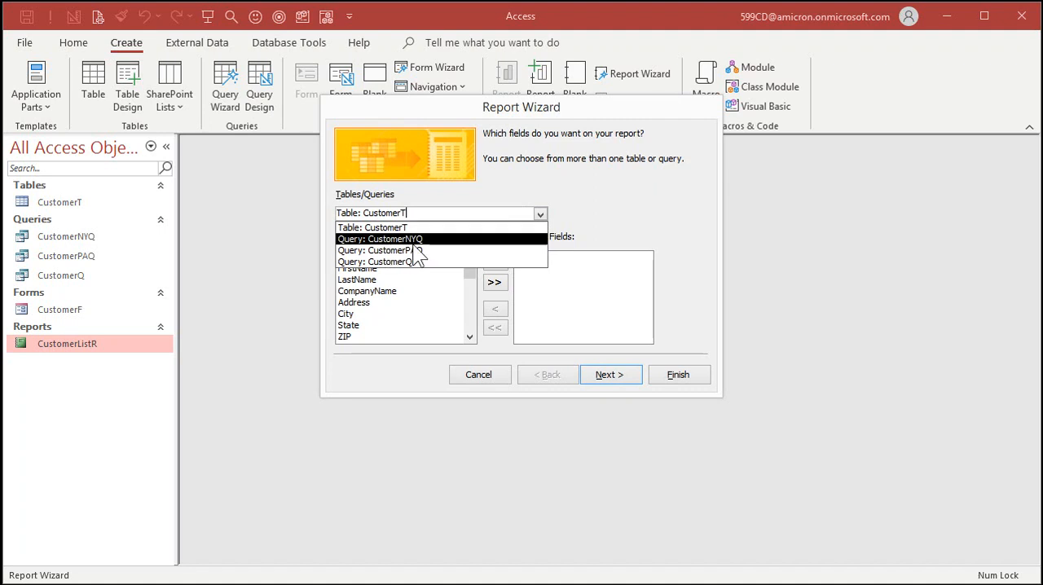
click(540, 213)
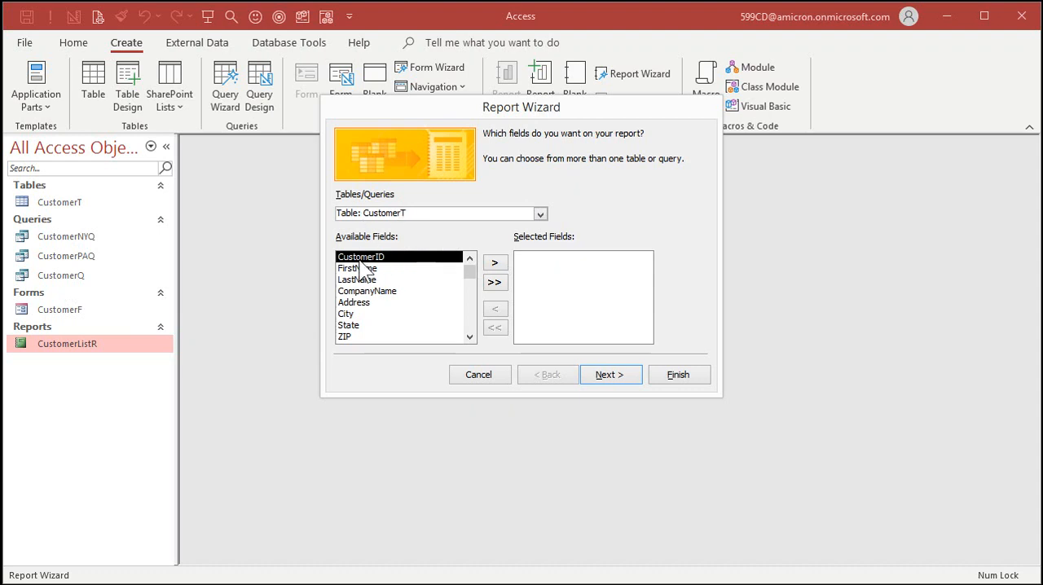
- Add the fields CustomerID, FirstName, LastName, CompanyName, Address, City, State, ZIP, Country, Phone and Notes to the report, and continue
click(494, 264)
click(495, 263)
click(495, 263)
click(495, 263)
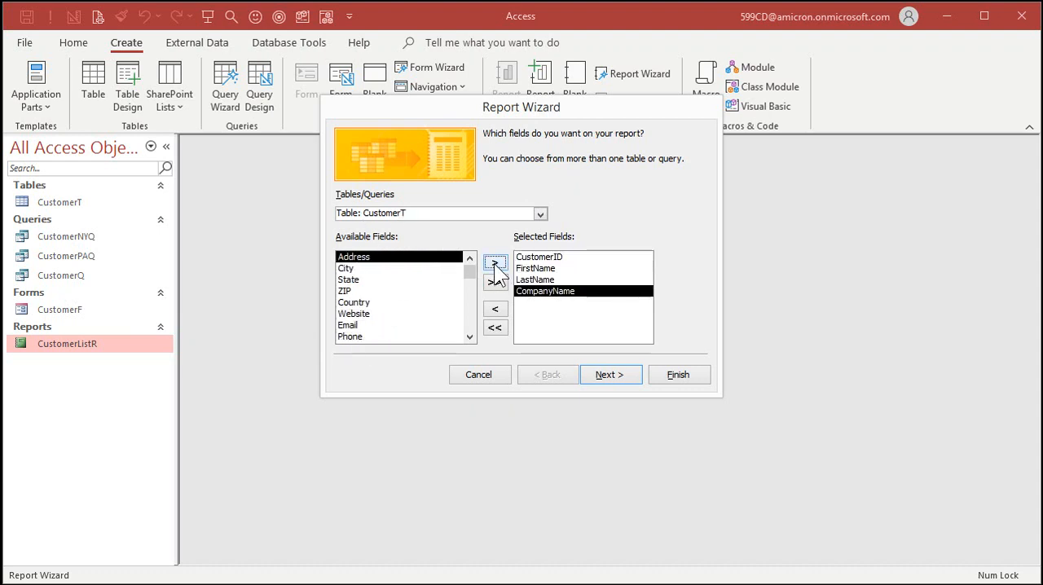
click(495, 263)
click(495, 264)
click(495, 263)
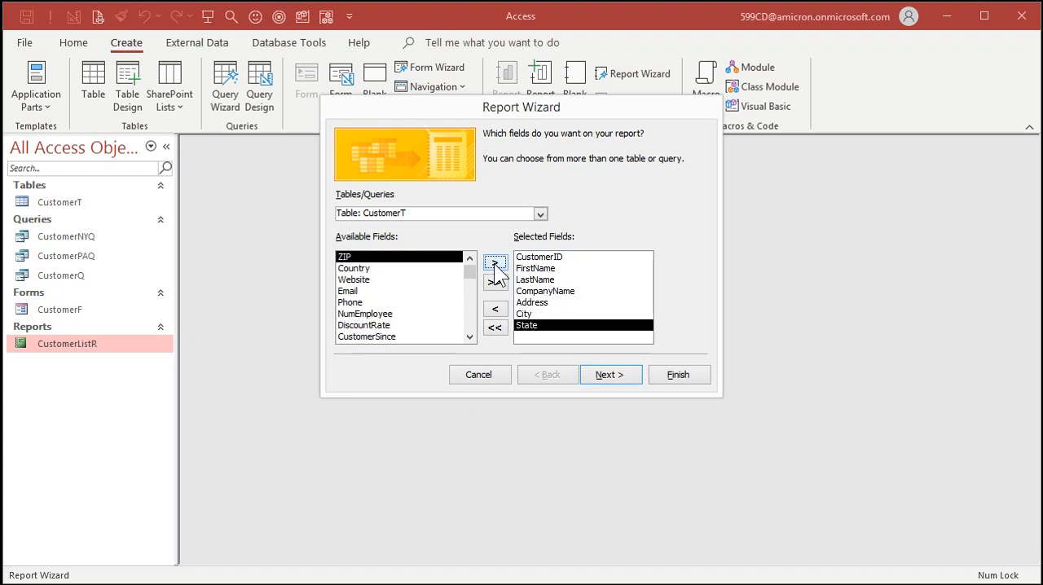
click(495, 263)
click(494, 263)
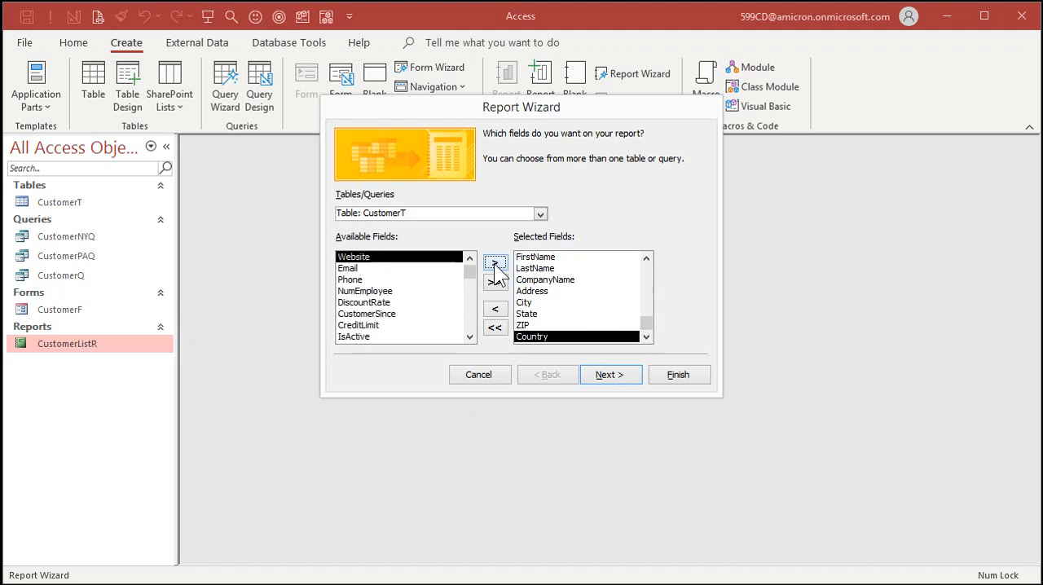
double_click(371, 281)
double_click(393, 337)
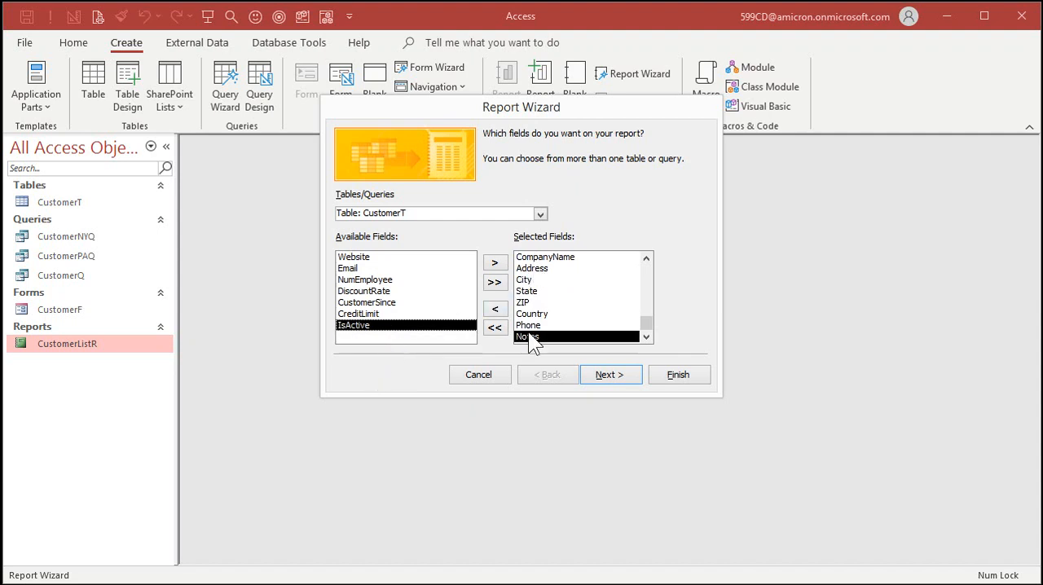
click(612, 375)
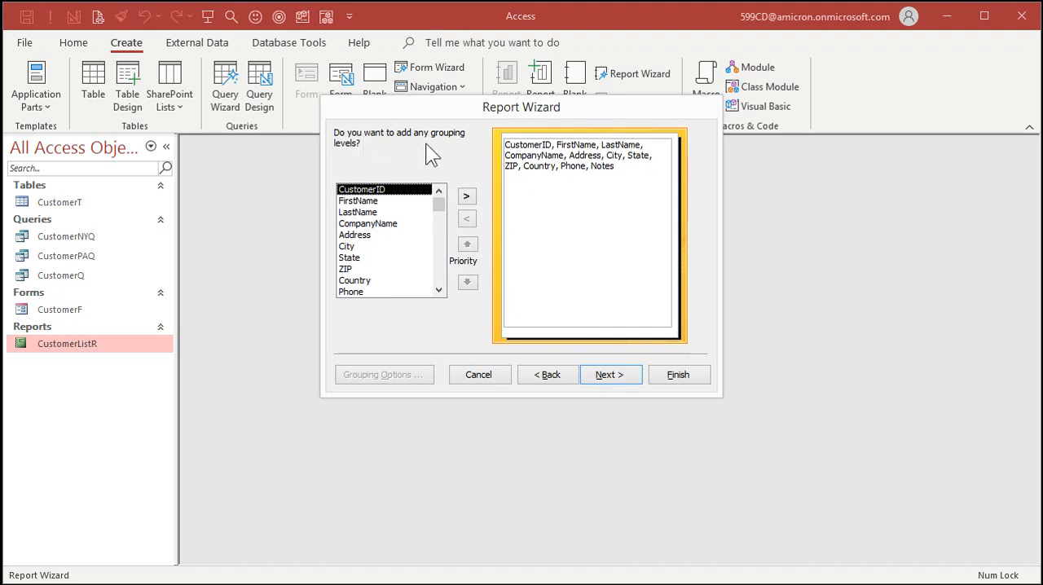
- Skip the grouping levels and sort the records by LastName and then FirstName, both ascending
click(611, 376)
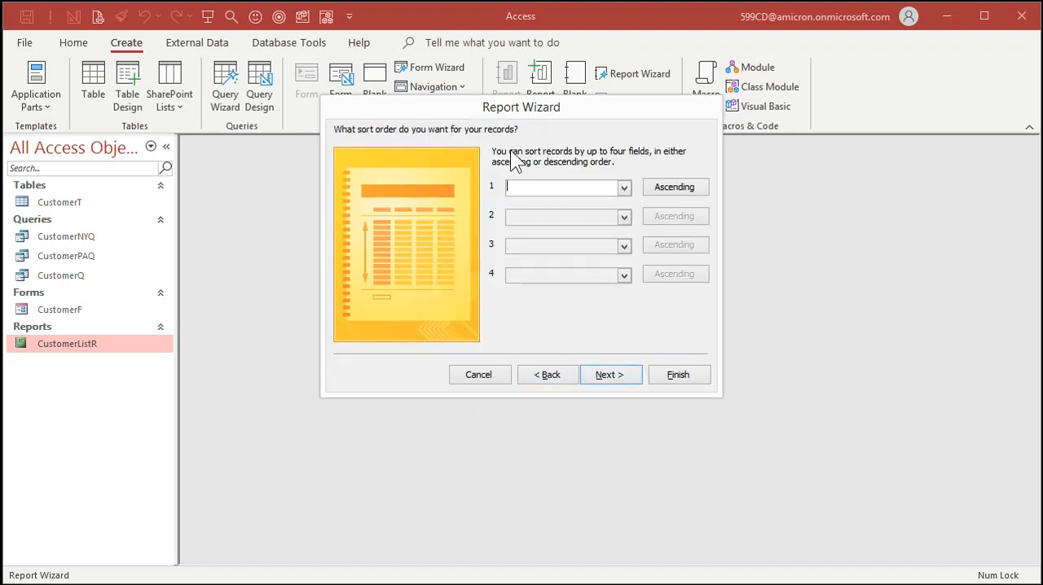
click(624, 187)
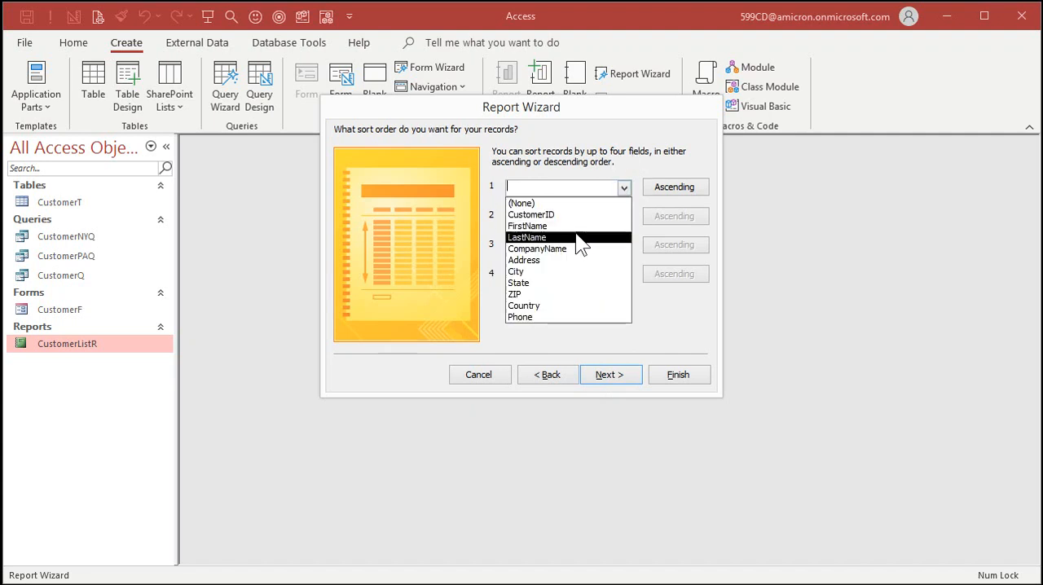
click(580, 236)
click(626, 217)
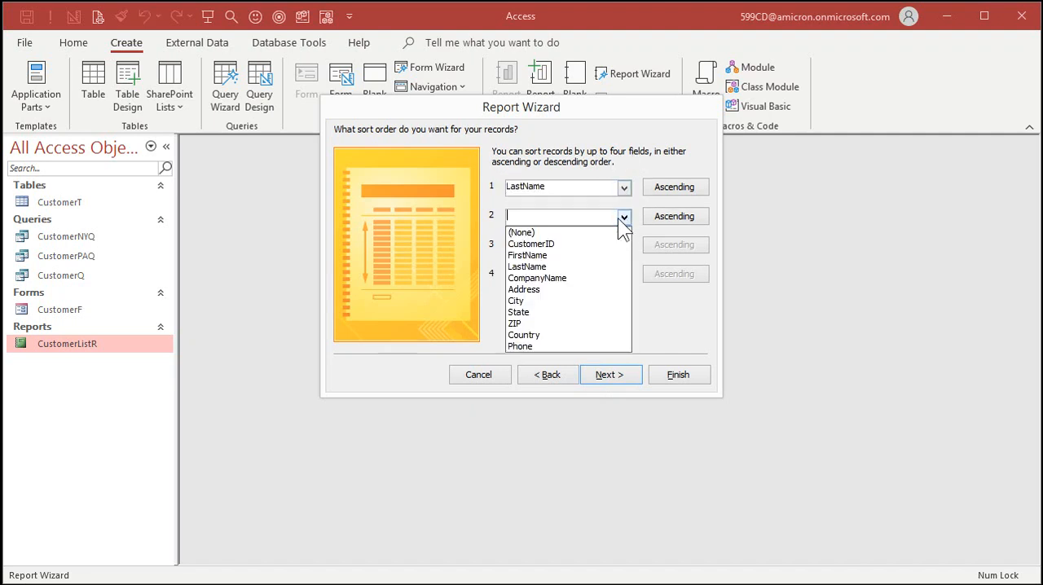
click(574, 256)
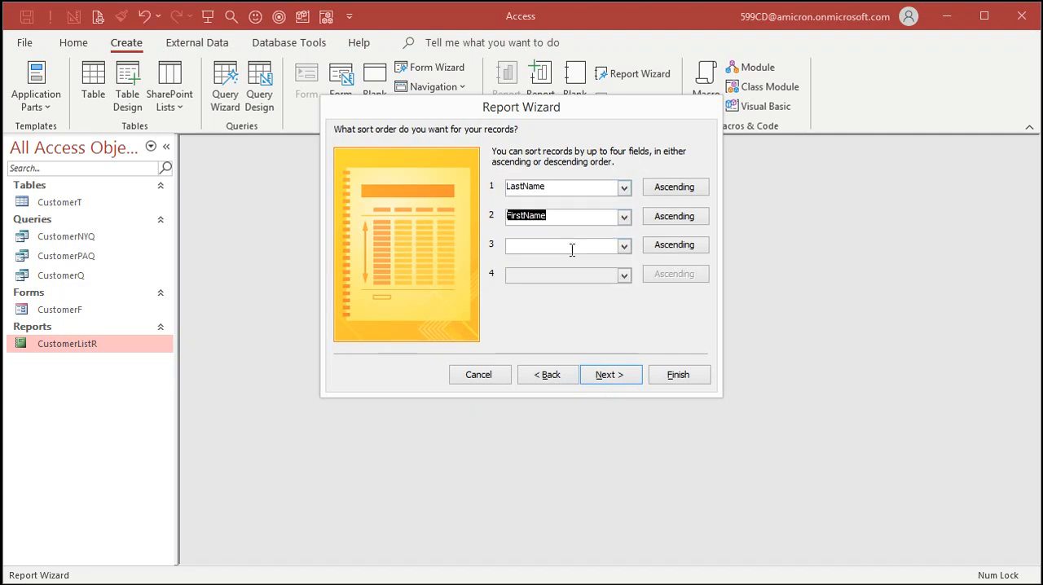
click(620, 383)
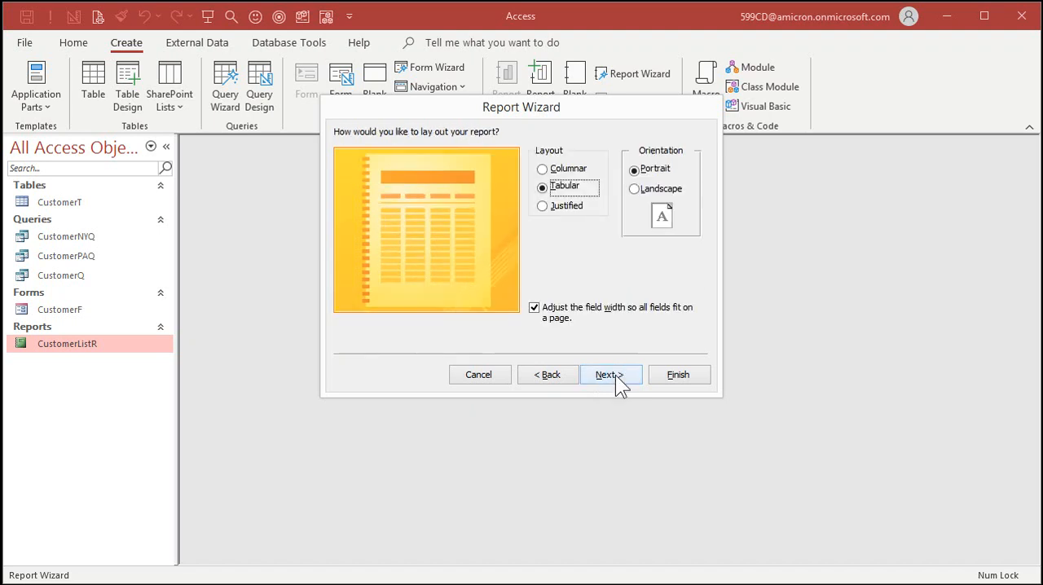
- Choose the Columnar layout in portrait, title the report CustomerR and finish the wizard with a preview of the report
click(577, 171)
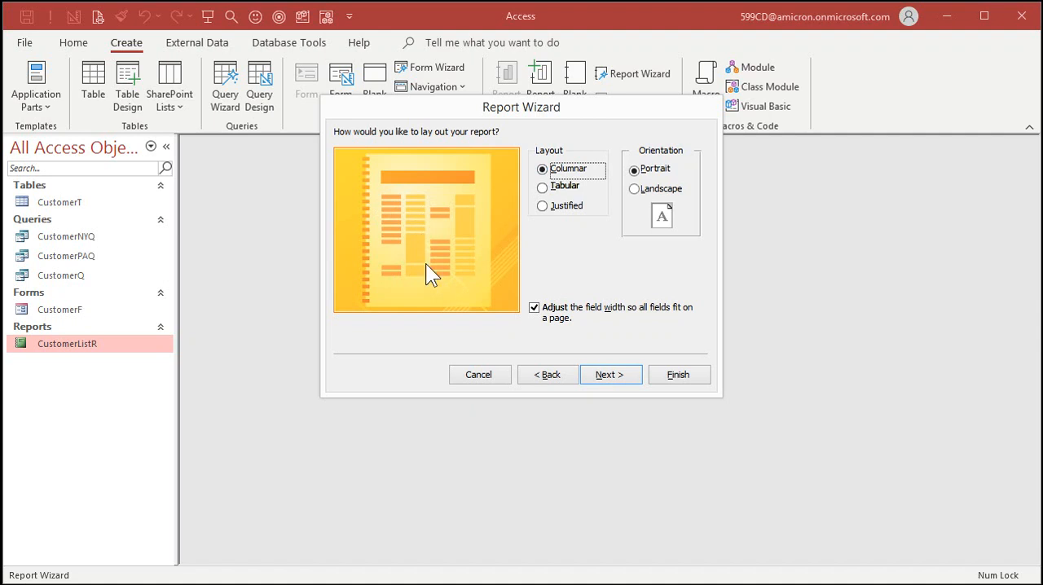
click(630, 377)
click(524, 153)
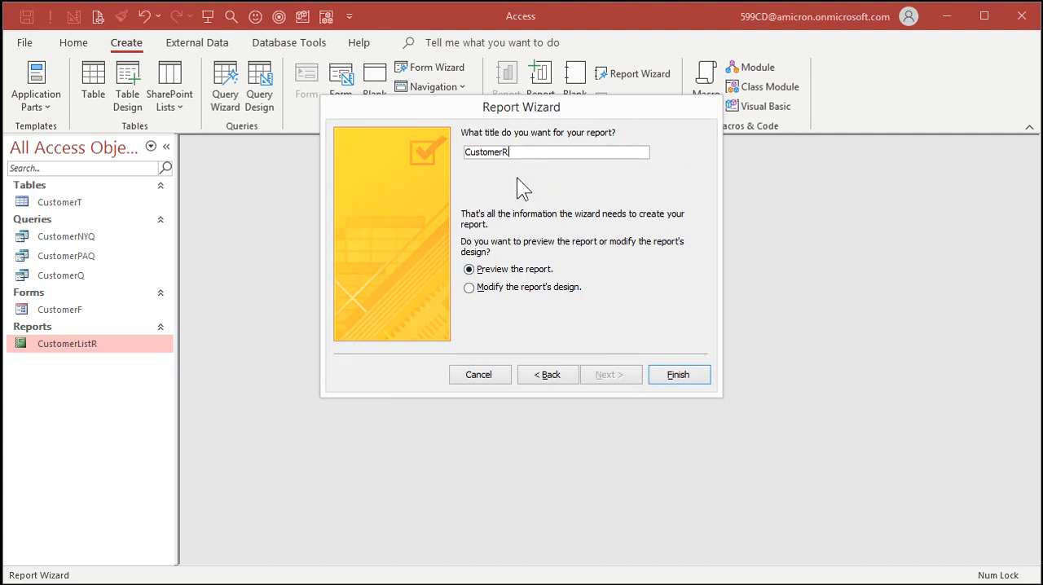
click(682, 376)
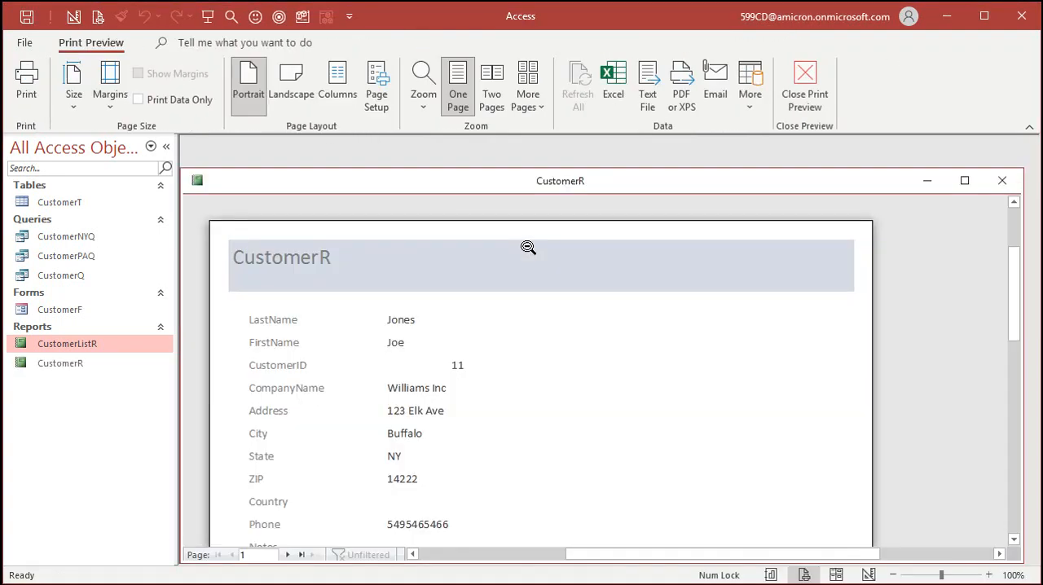
- Examine the customer records, page footer and second page of the CustomerR report, and close the preview
drag(533, 185, 538, 162)
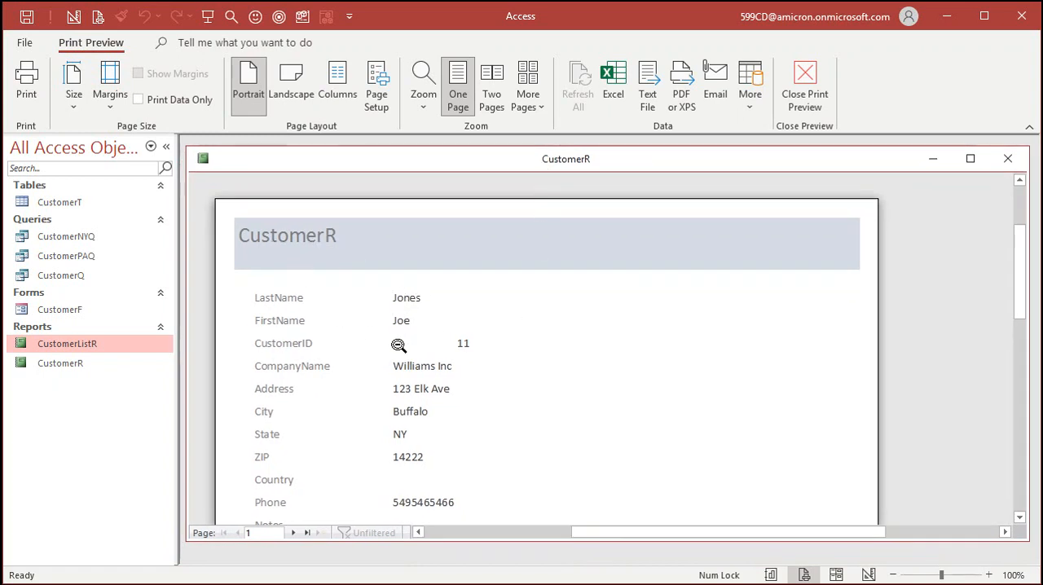
scroll(410, 342, down, 5)
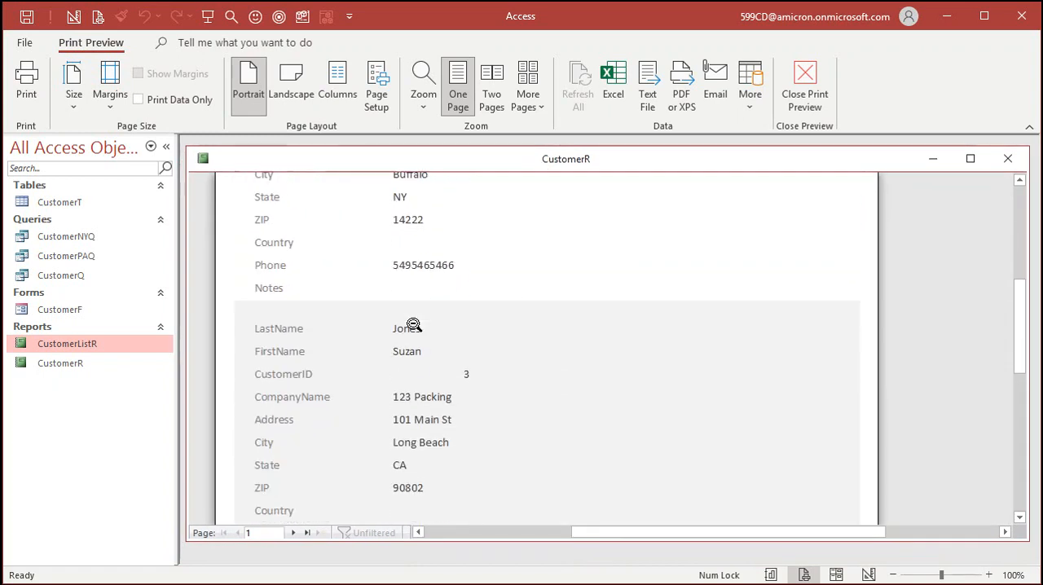
scroll(414, 322, down, 1)
scroll(414, 322, down, 5)
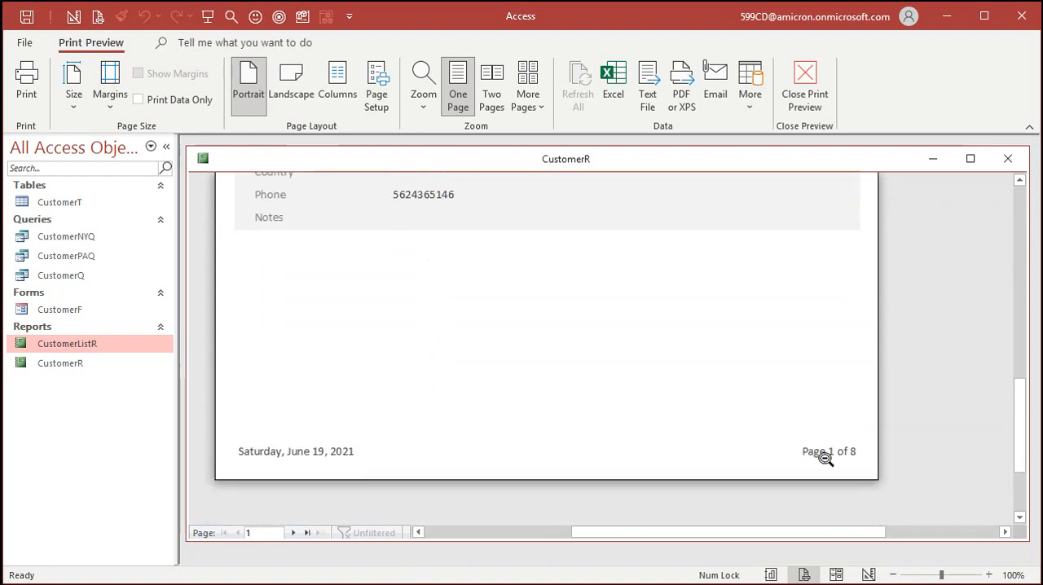
click(292, 533)
scroll(441, 300, up, 10)
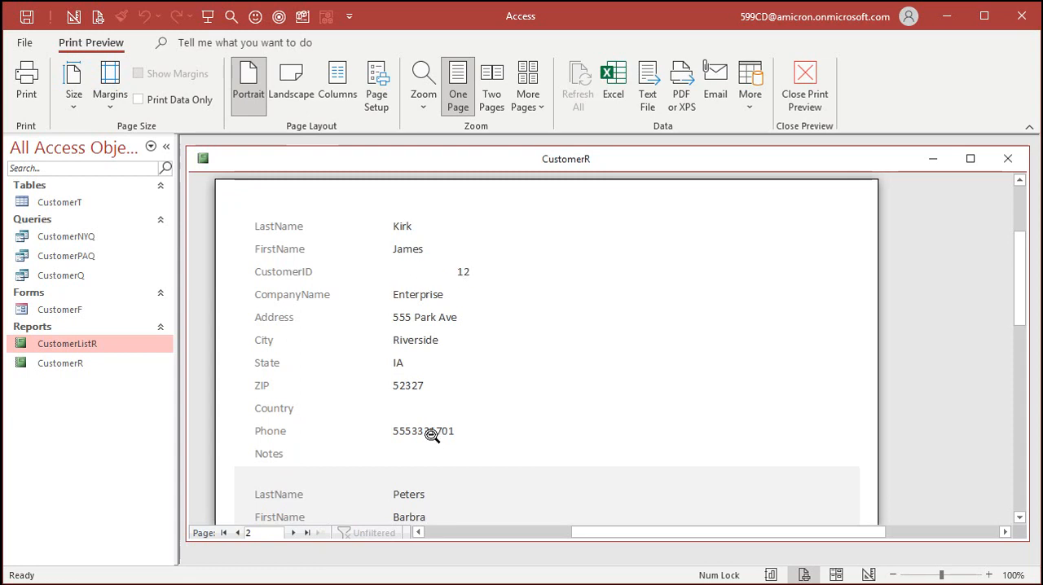
click(806, 75)
- Left-align the CustomerID field in the Detail section
click(423, 359)
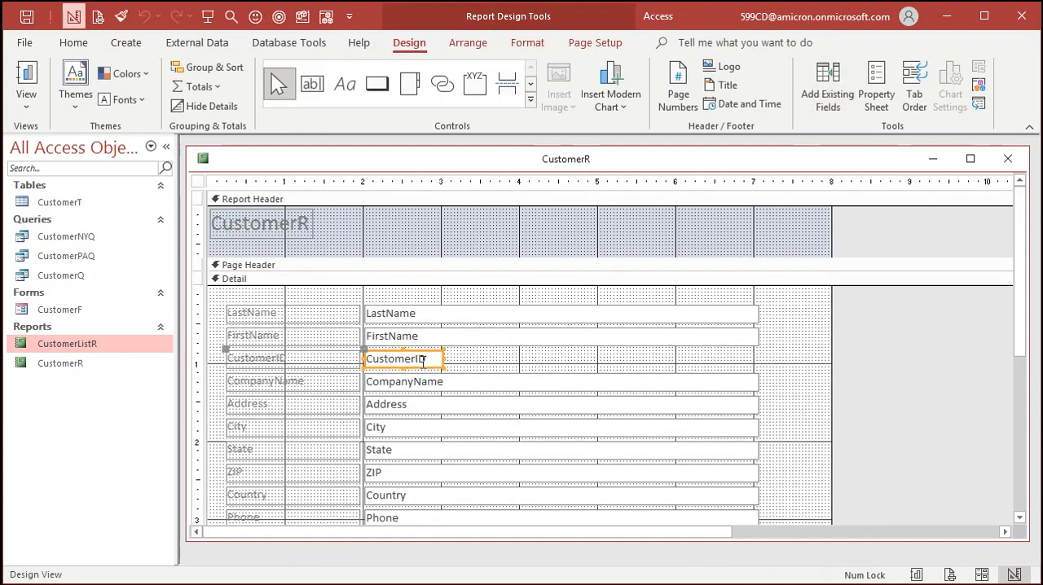
click(526, 41)
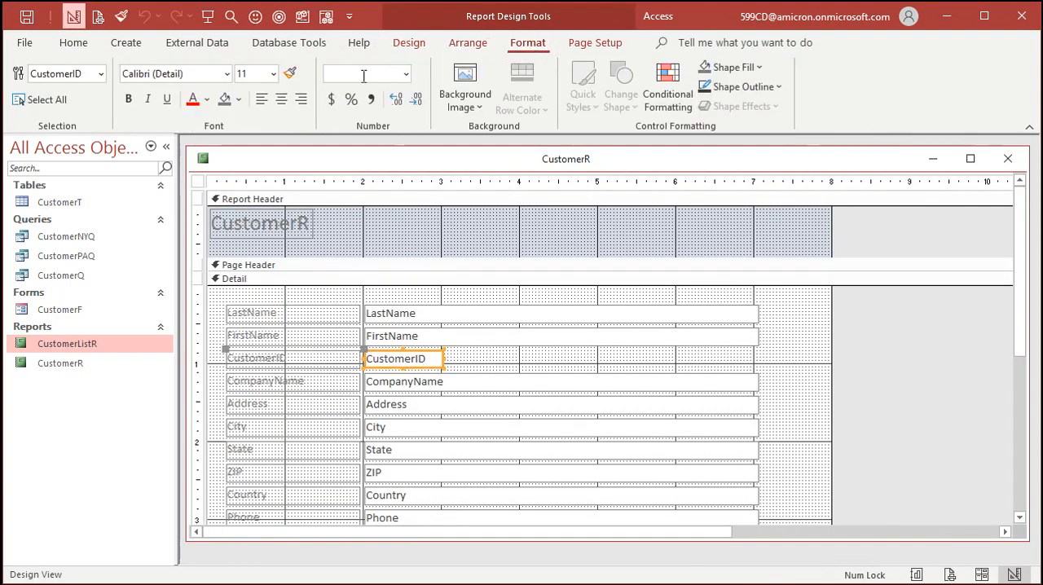
click(265, 98)
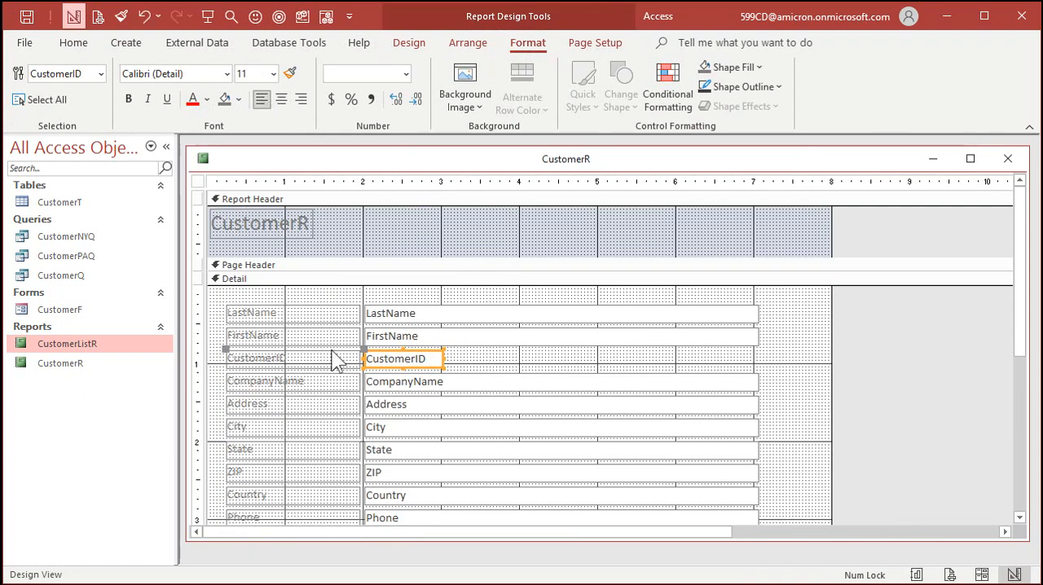
- Move the CustomerID label and field above LastName, shifting LastName and FirstName down to fill the gap
click(482, 367)
drag(496, 356, 220, 359)
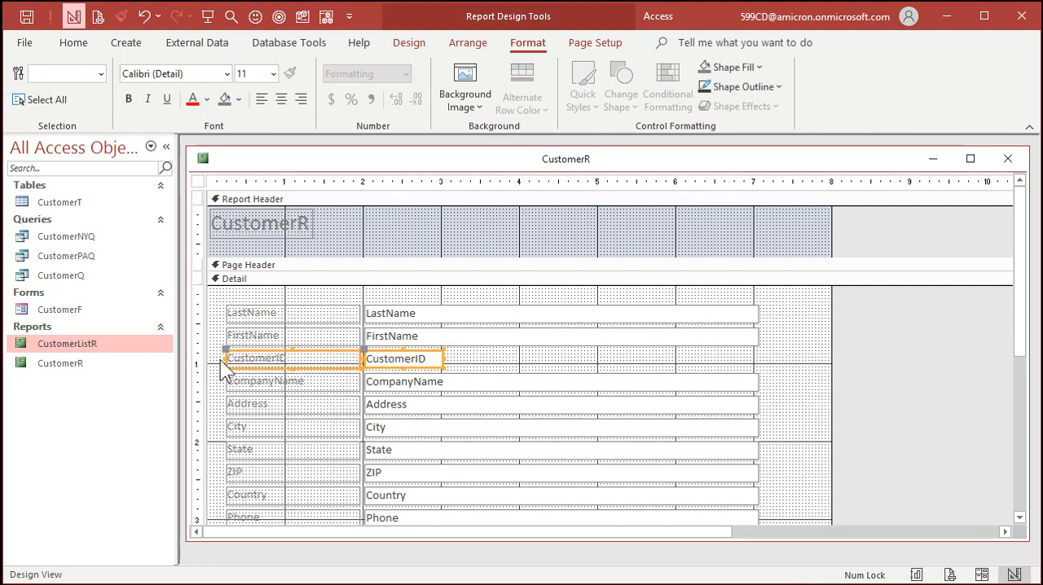
drag(373, 358, 389, 294)
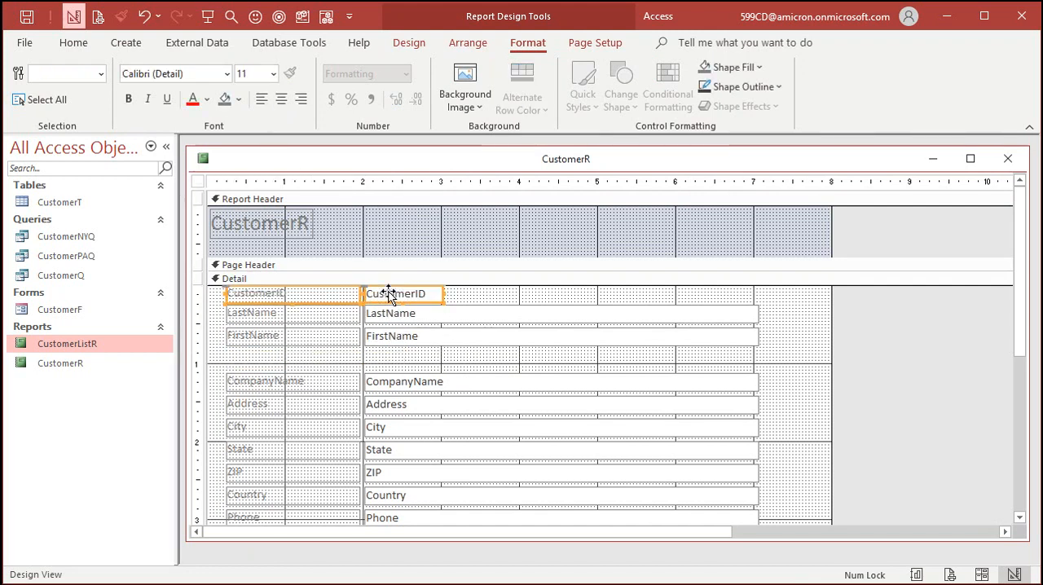
drag(459, 295, 307, 348)
drag(389, 337, 388, 364)
click(466, 316)
click(407, 315)
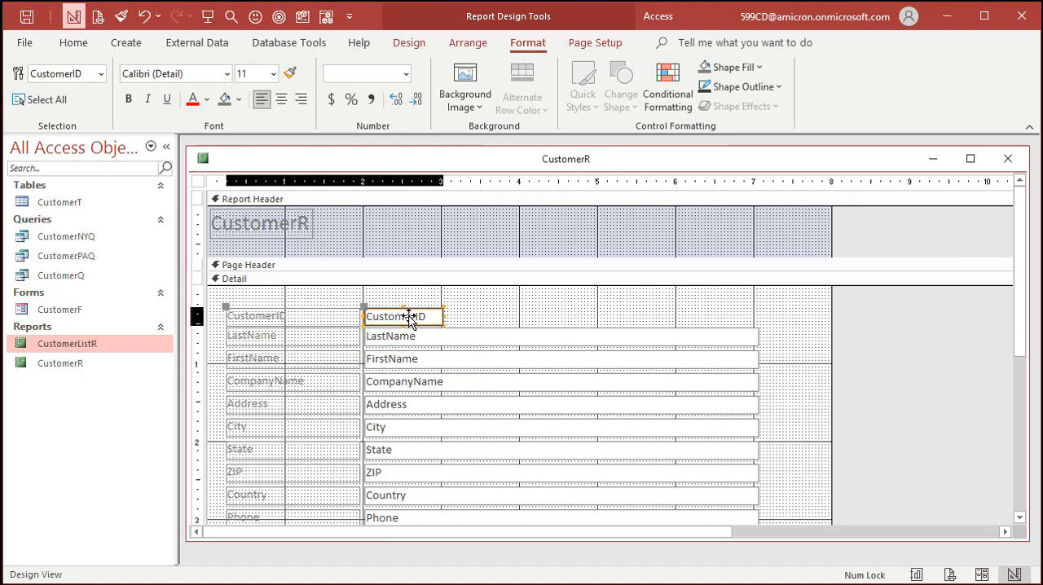
drag(410, 315, 410, 313)
click(463, 313)
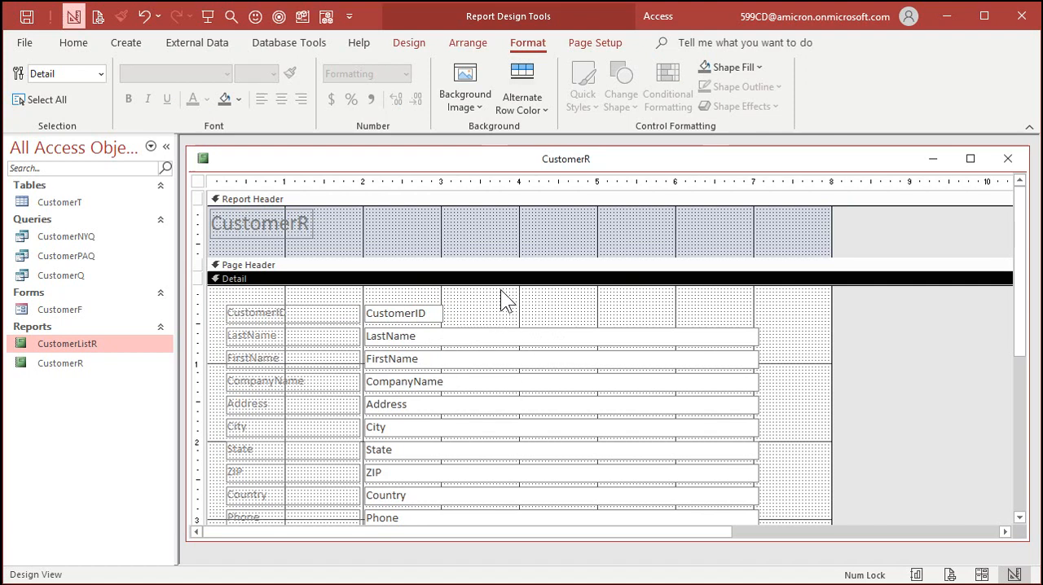
- Make the CustomerID label and field bold, and close the CustomerR report with its changes saved
drag(299, 295, 419, 320)
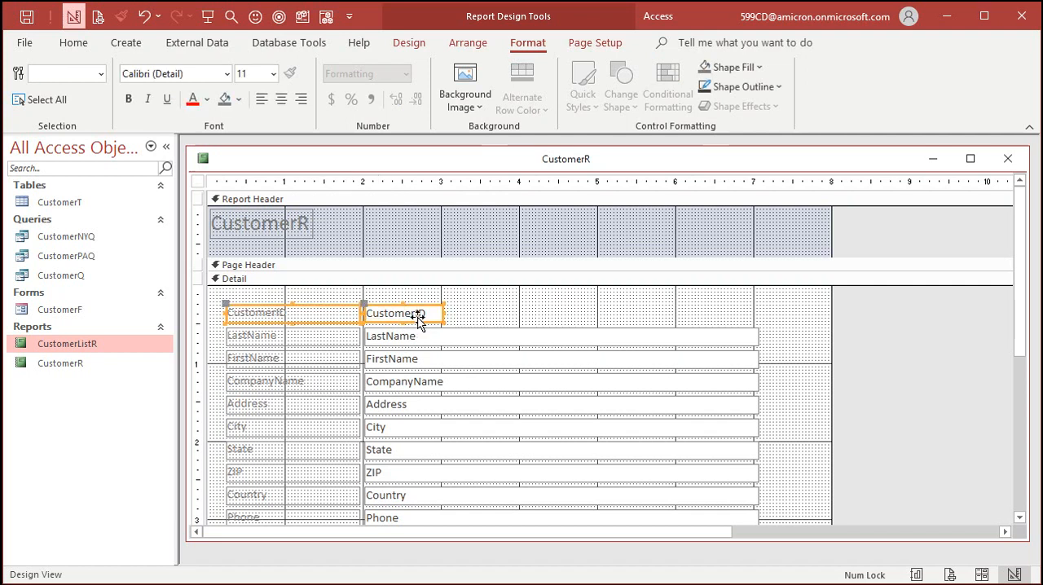
click(128, 98)
click(489, 308)
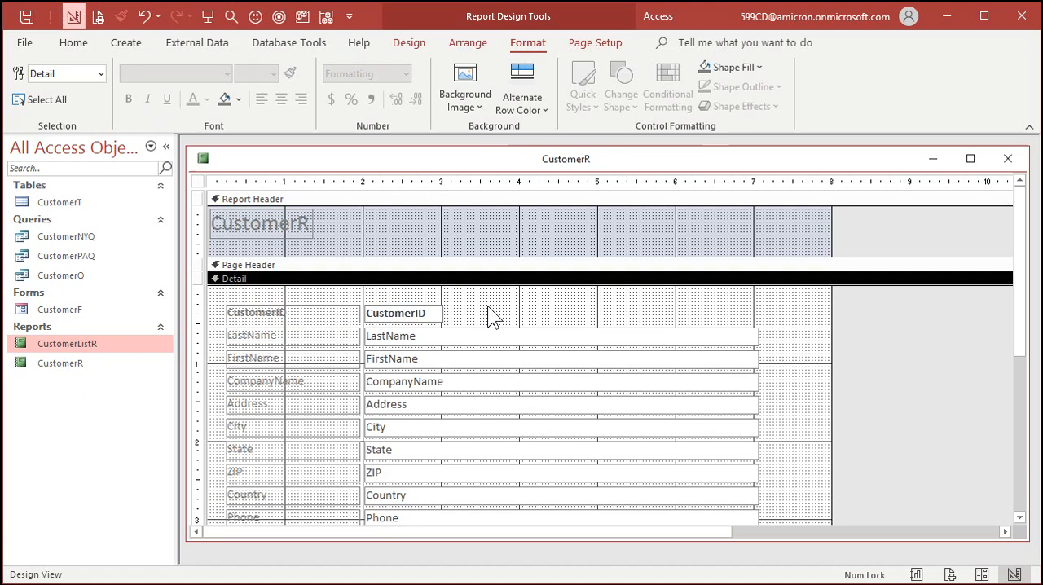
click(1011, 161)
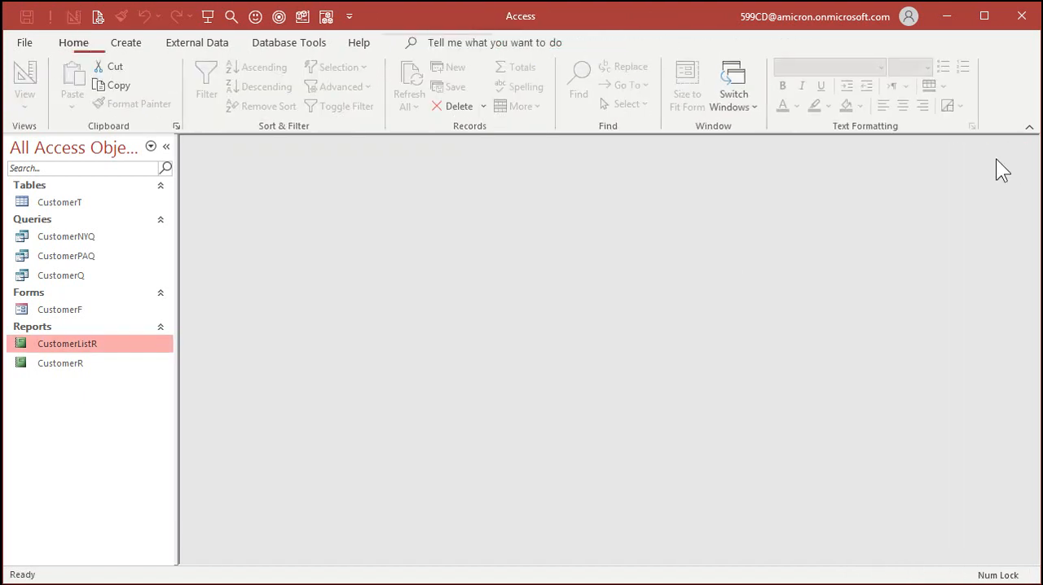
- Preview the CustomerR report and examine the CustomerID row, the notes and several pages, returning to the first page
right_click(80, 364)
click(144, 584)
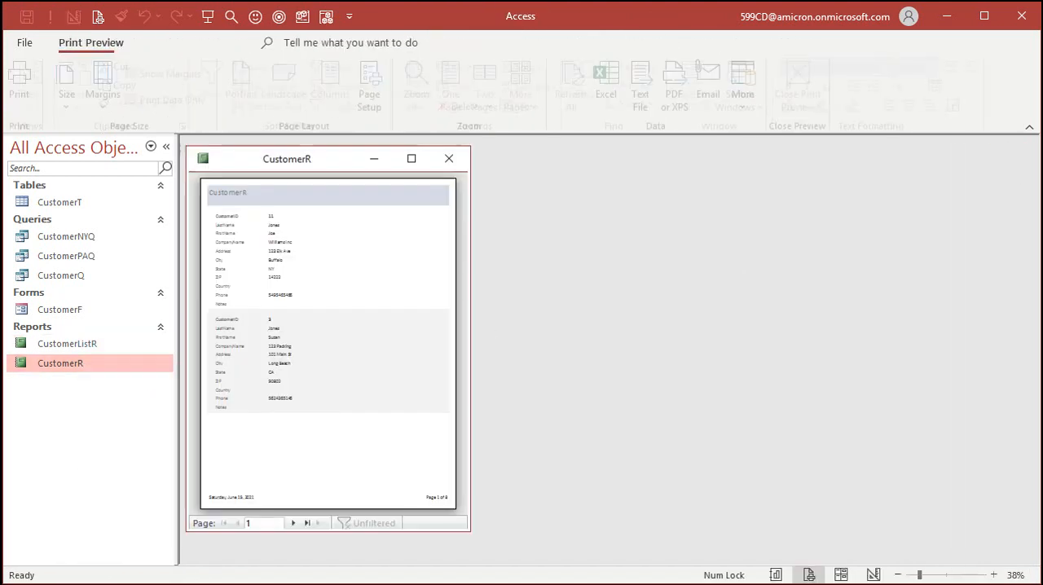
click(233, 205)
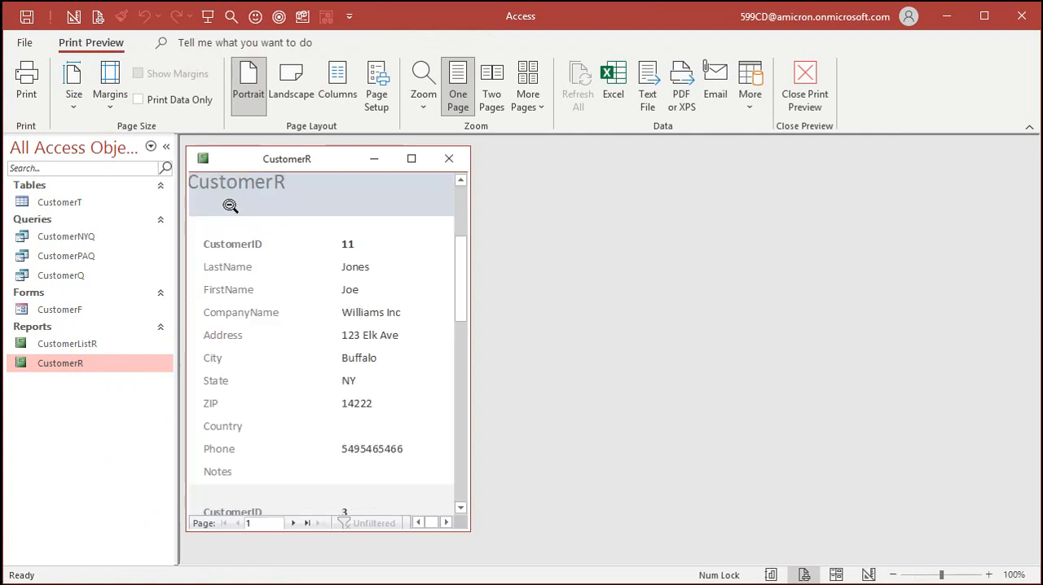
click(230, 205)
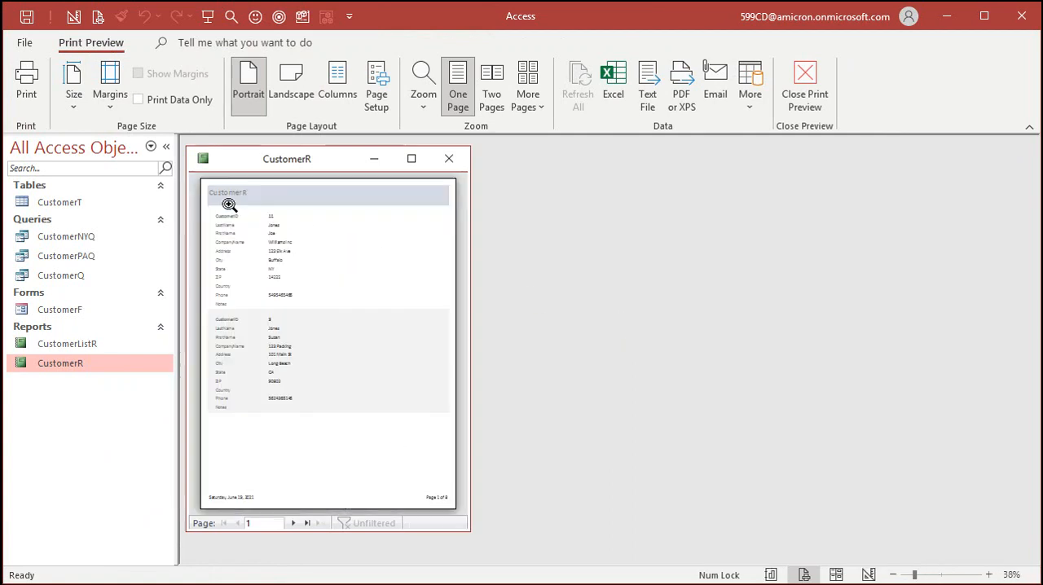
click(293, 524)
click(293, 524)
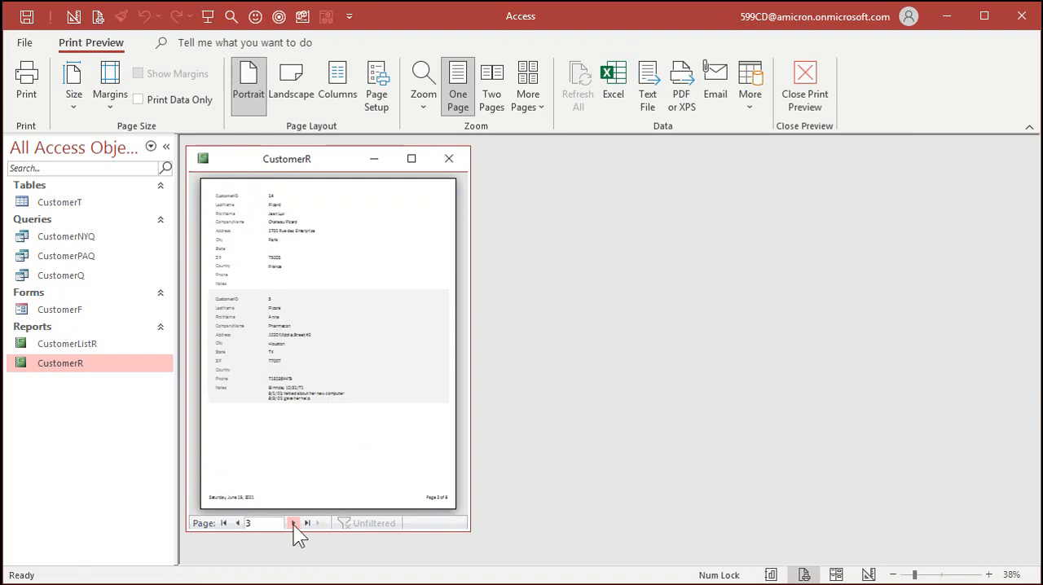
click(262, 394)
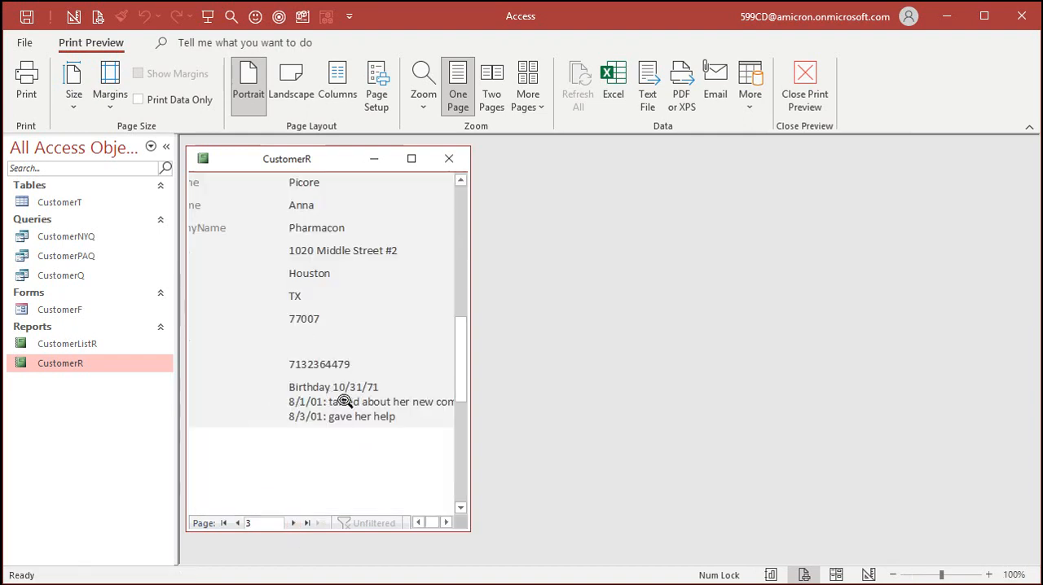
click(300, 402)
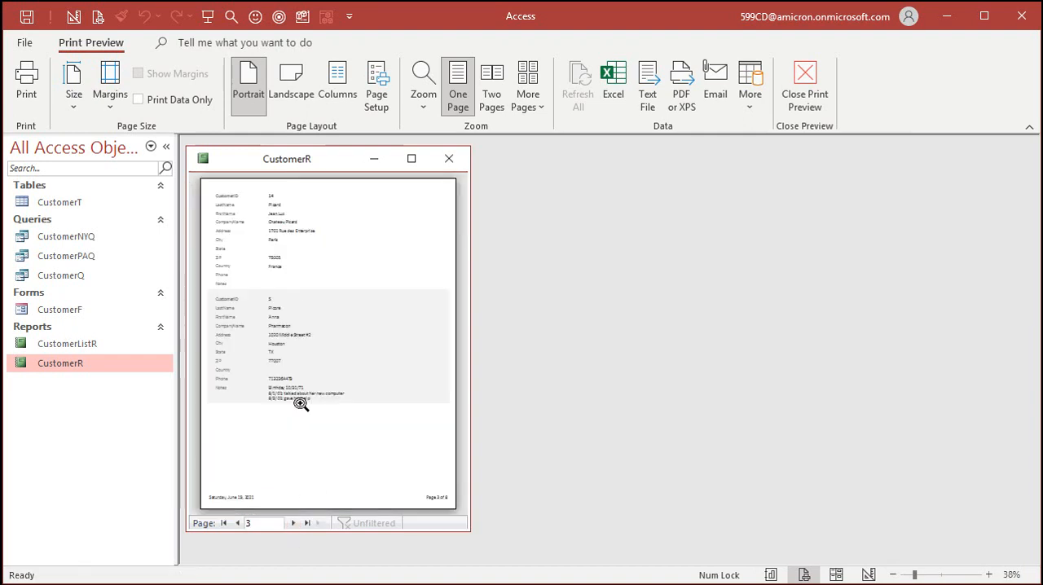
click(295, 524)
click(294, 525)
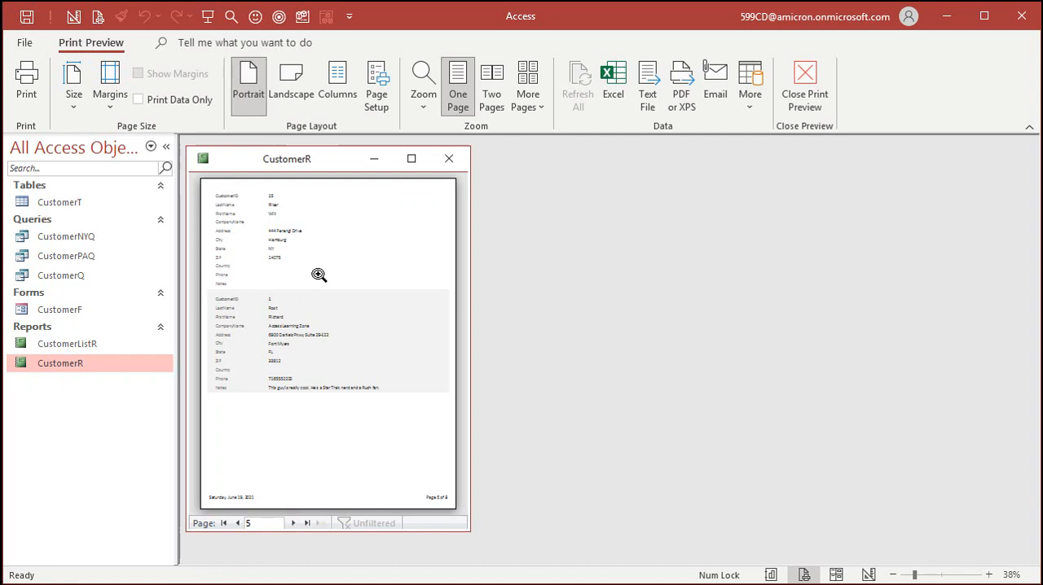
click(225, 523)
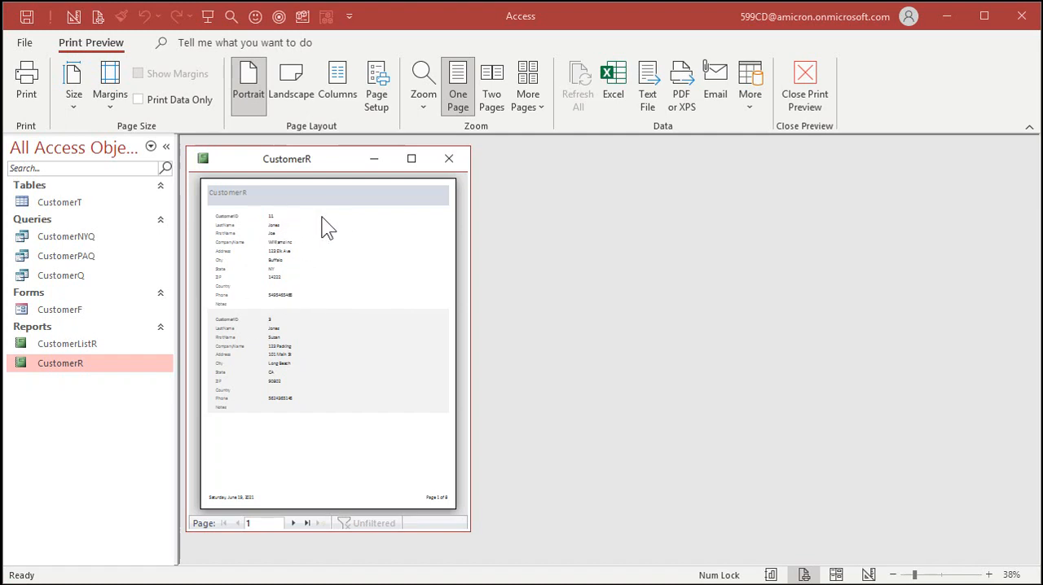
- Try the Legal paper size for the CustomerR report, and set it back to Letter
click(71, 96)
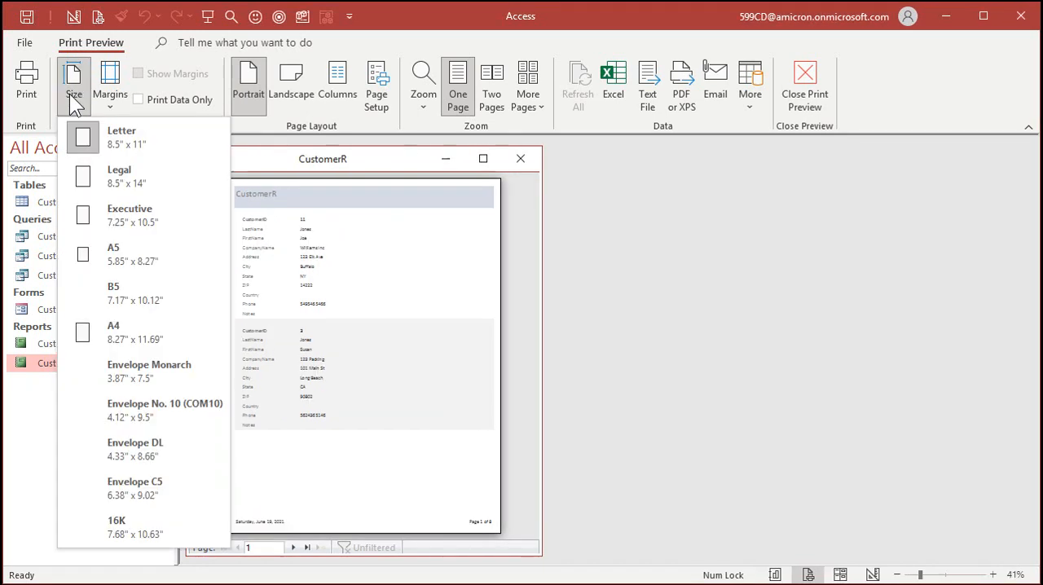
click(134, 174)
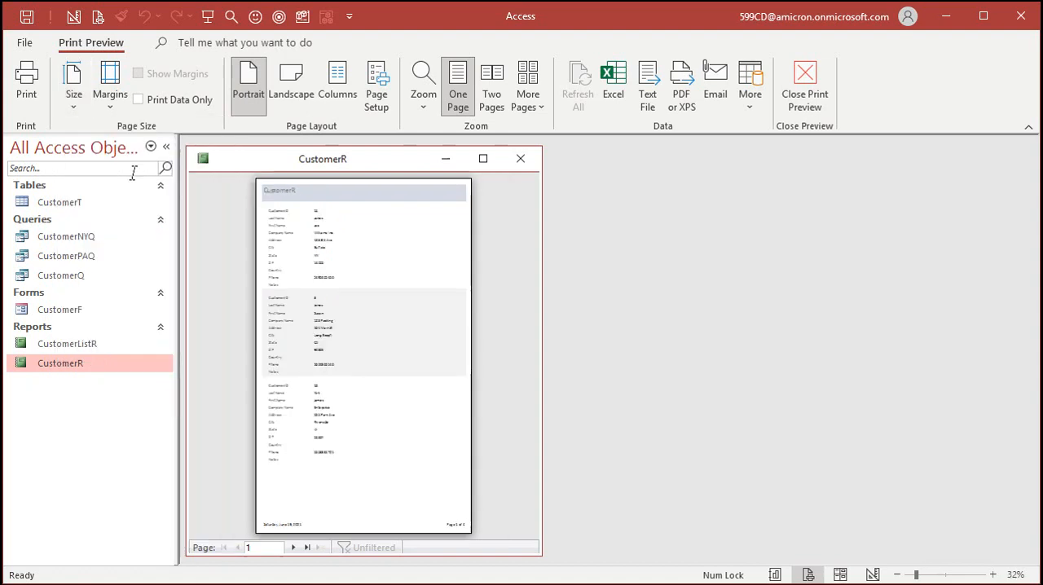
click(77, 88)
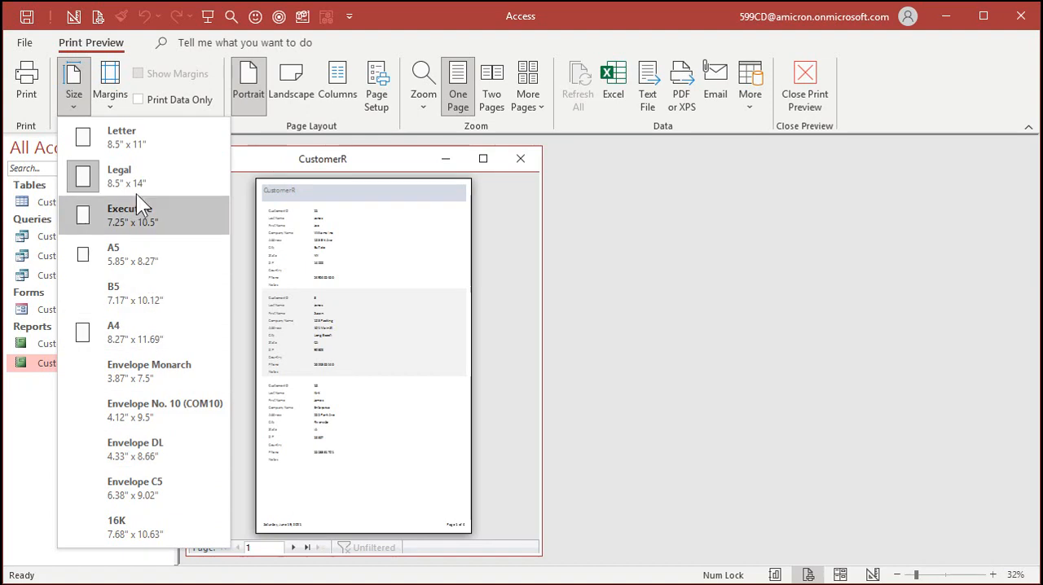
click(130, 140)
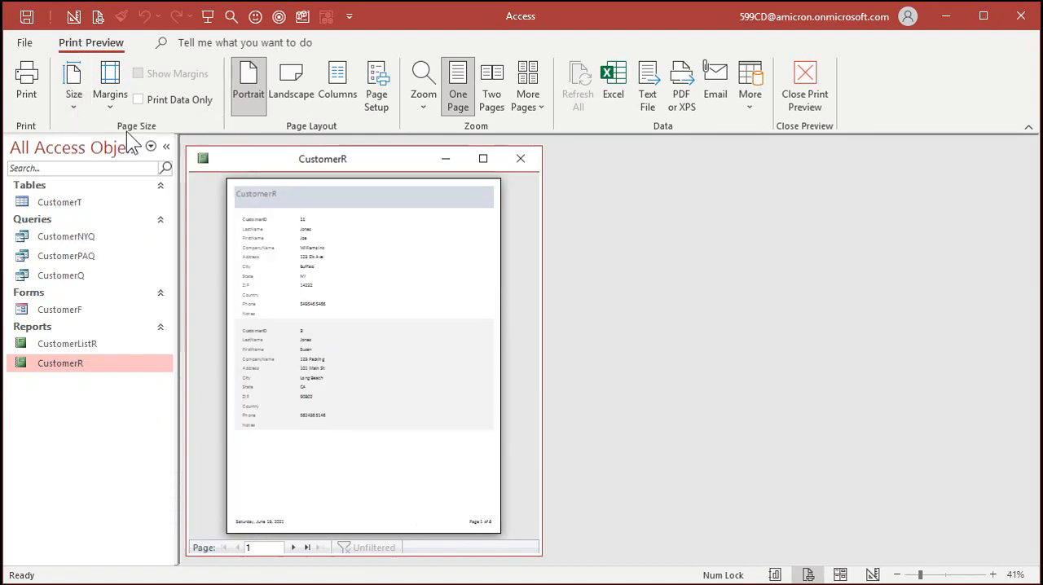
- Set the report's margins to Wide, and check the margin values in the page setup without changing them
click(105, 96)
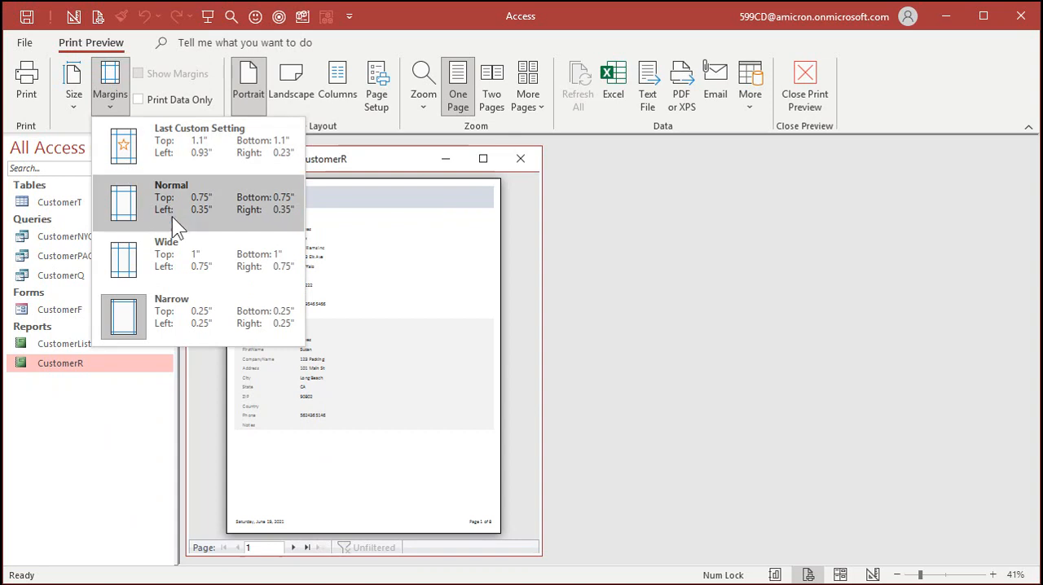
click(202, 264)
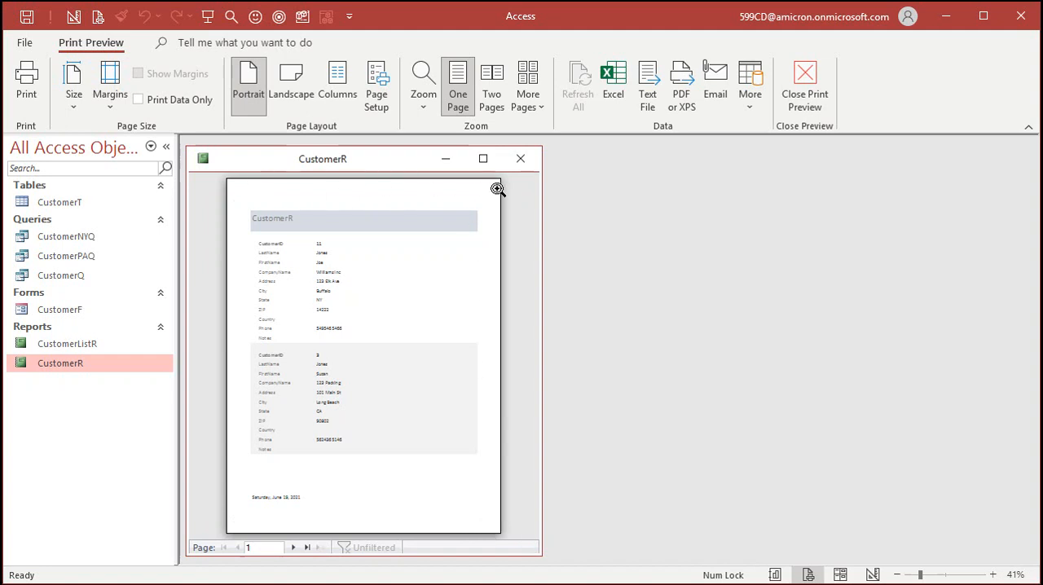
click(378, 97)
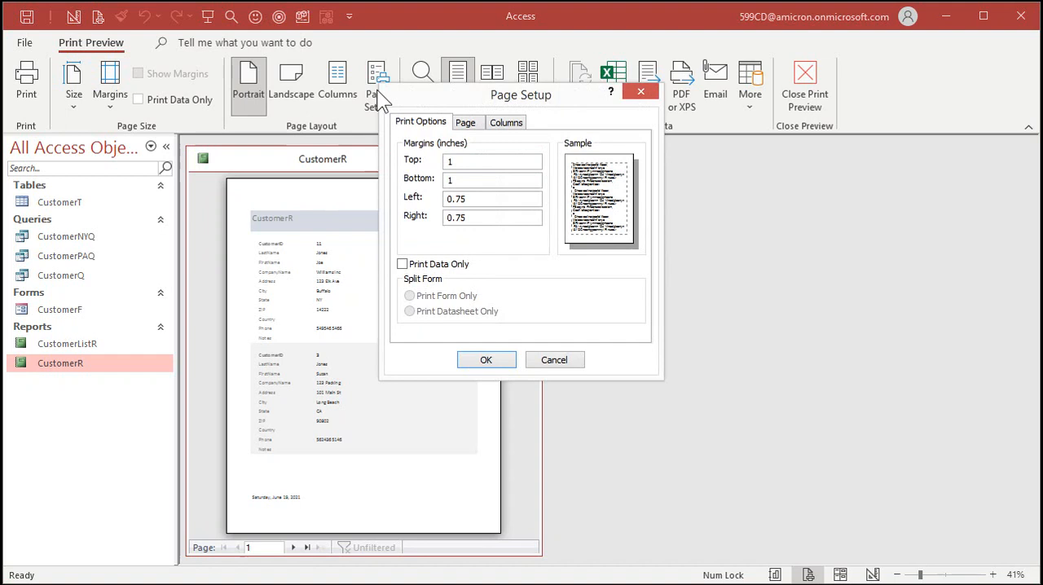
click(564, 360)
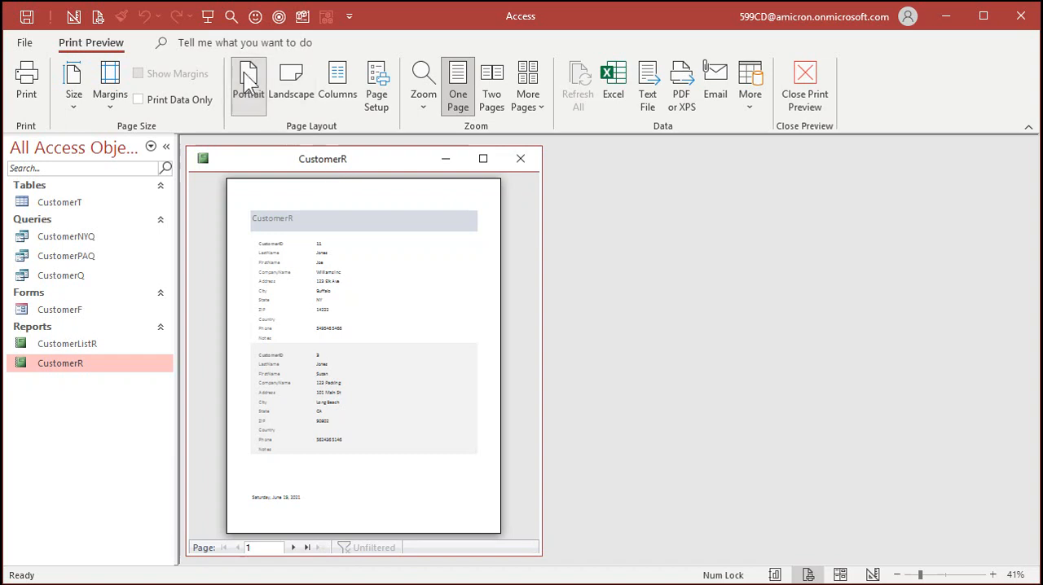
- Try landscape orientation for the CustomerR report, and return it to portrait
click(291, 91)
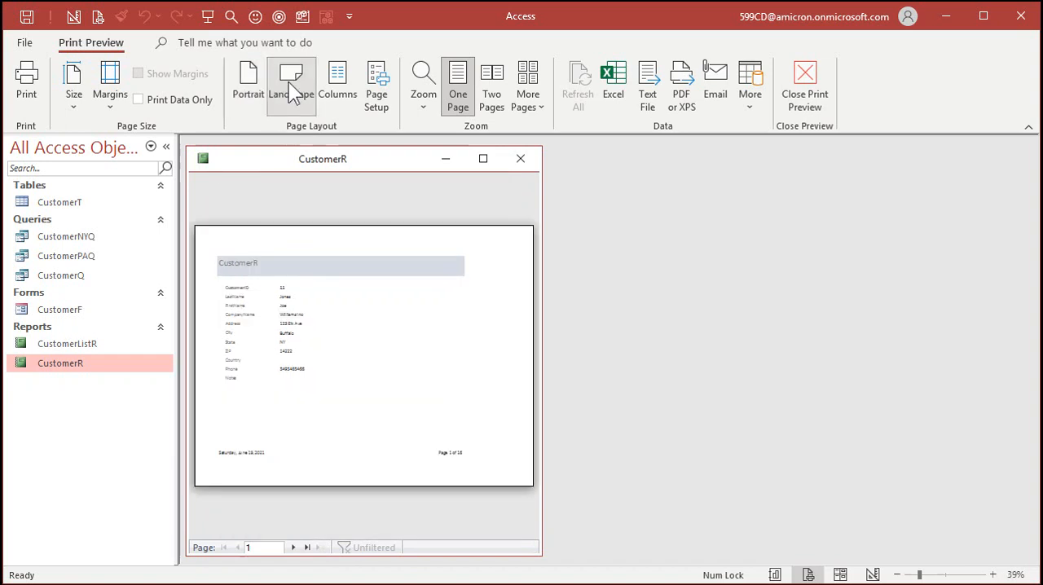
click(252, 89)
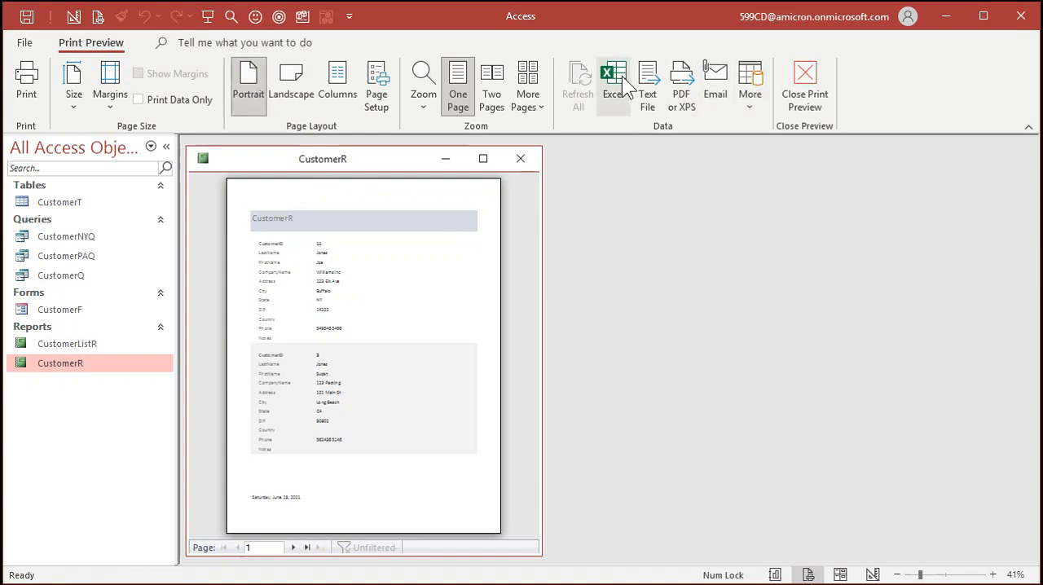
- Examine the PDF or XPS export settings and the additional export formats for the CustomerR report without exporting, and close the report
click(687, 92)
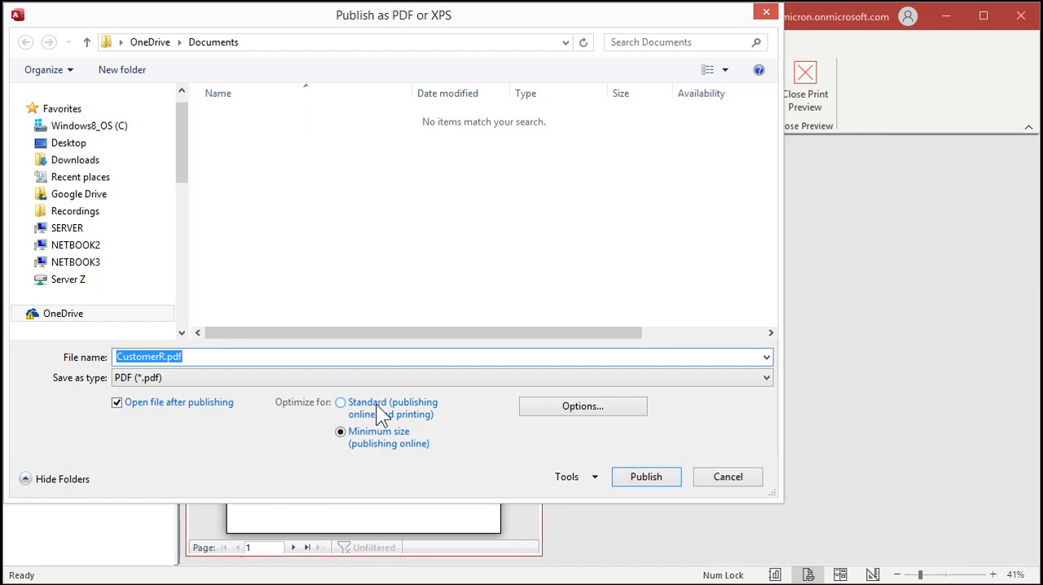
click(728, 479)
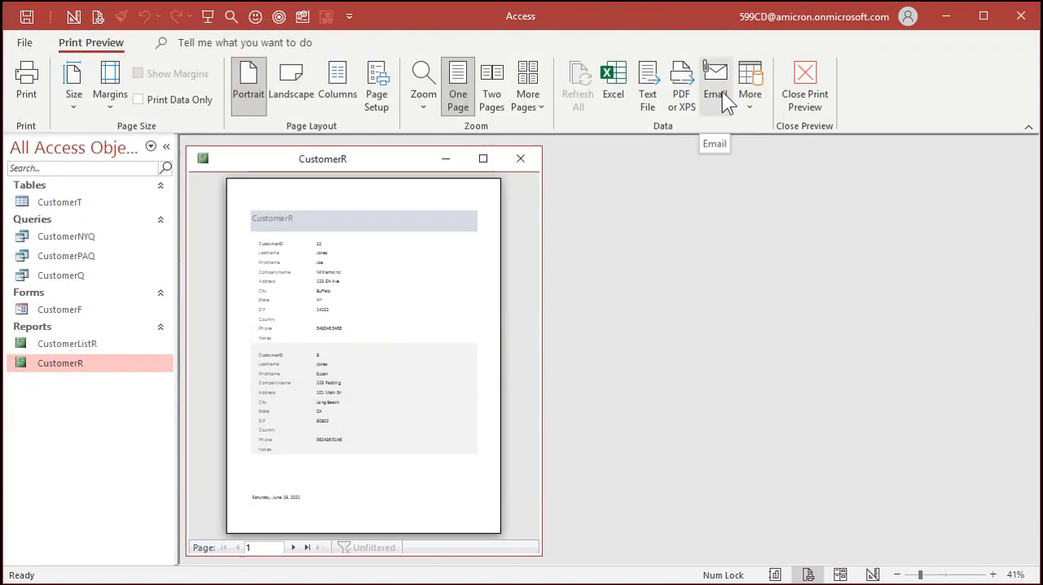
click(754, 94)
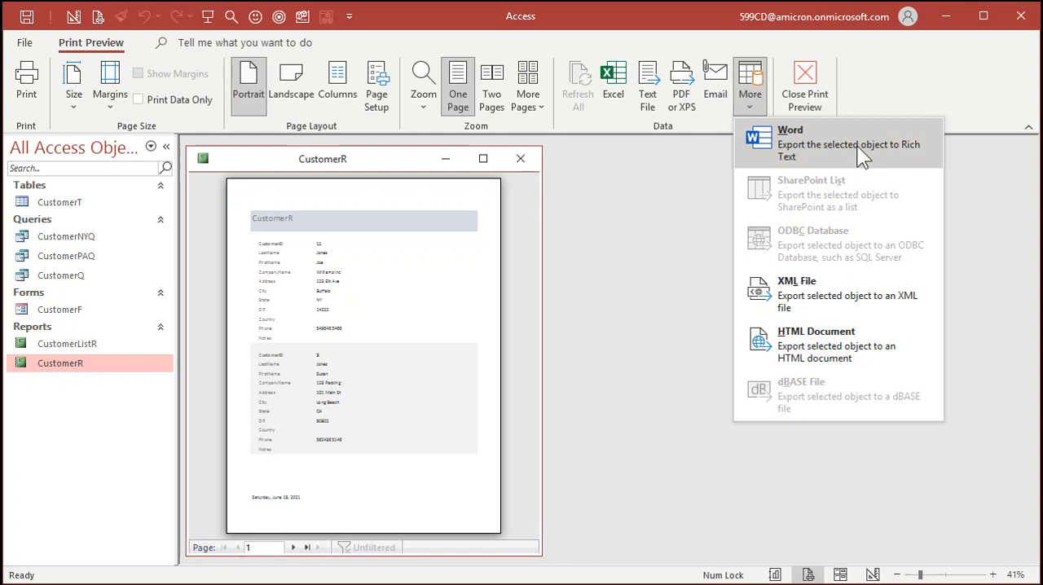
click(635, 252)
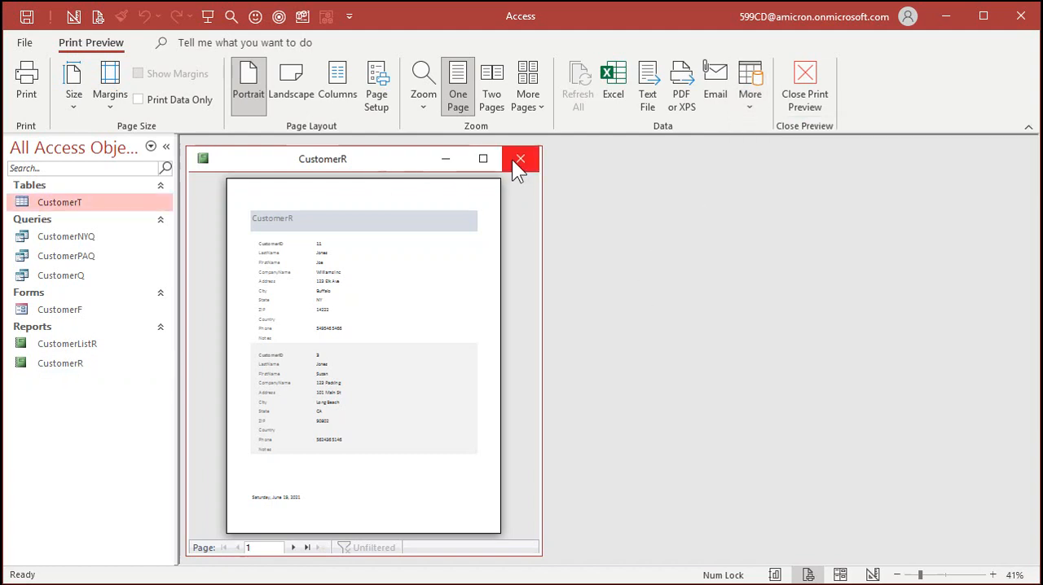
click(519, 161)
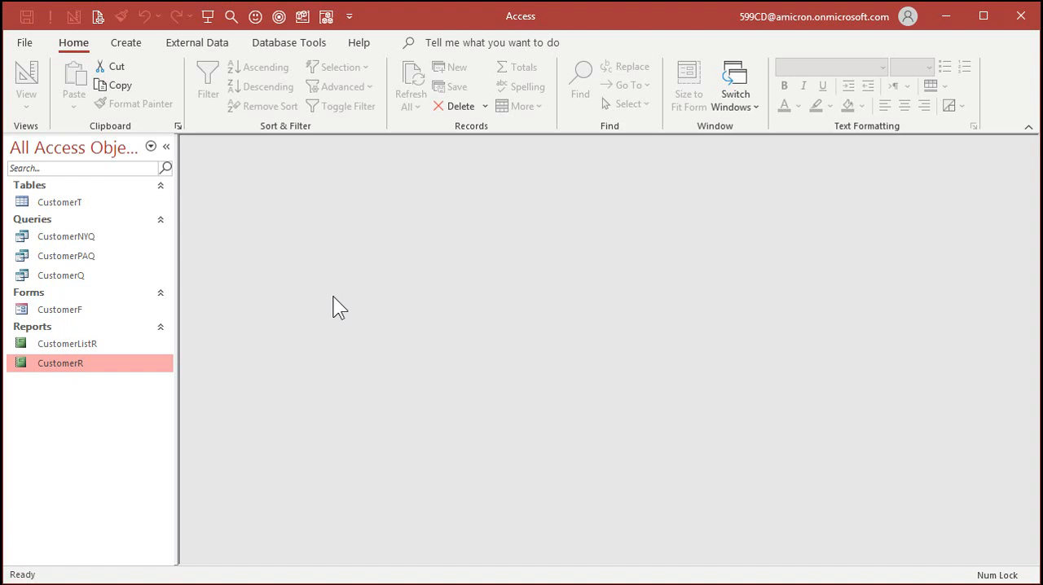
- Open the CustomerT table, look over the IsActive and Notes columns, and close the table
double_click(65, 203)
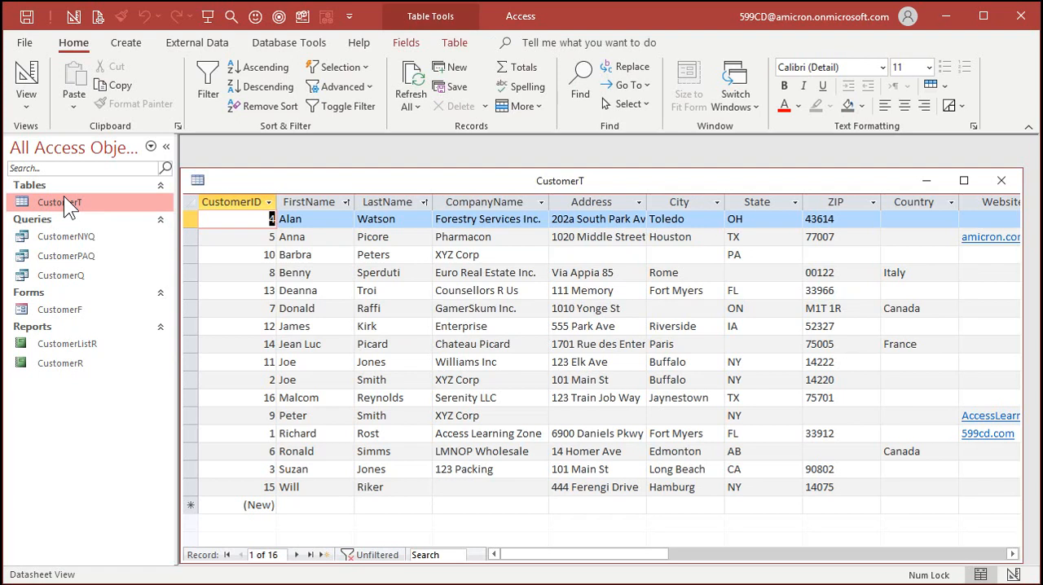
drag(534, 559, 769, 566)
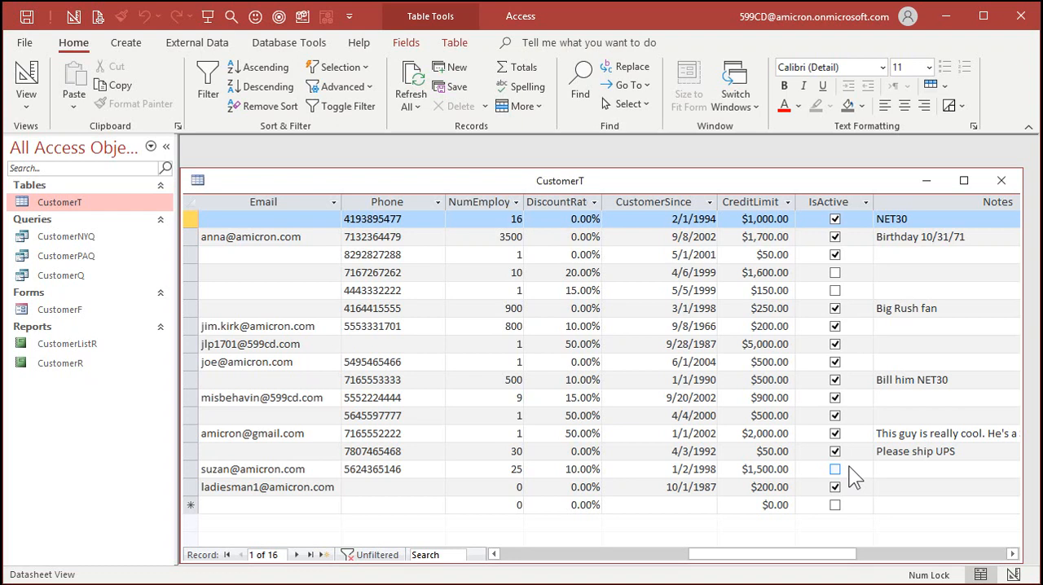
click(1002, 180)
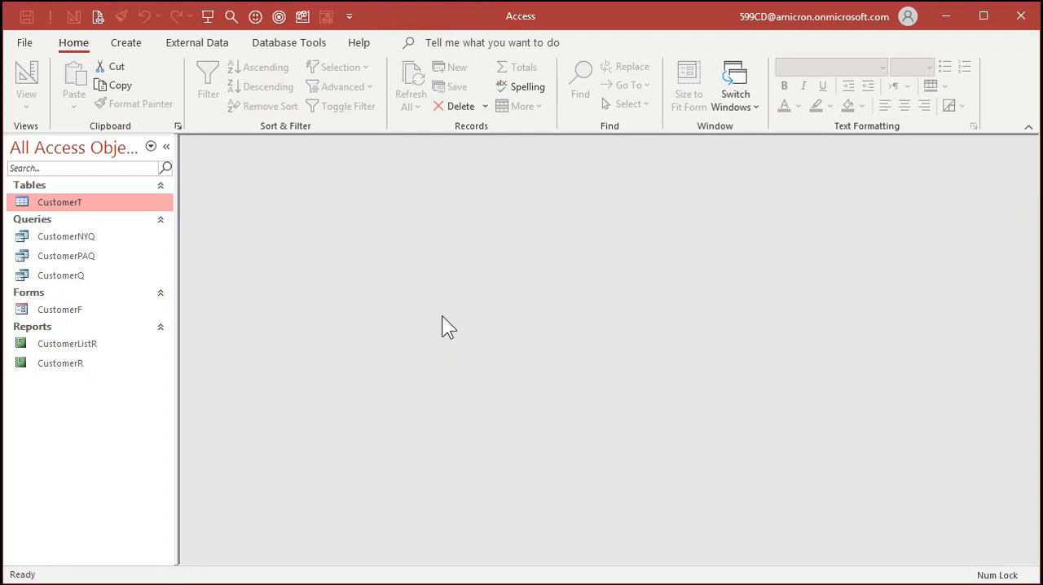
- Examine the State criterion of the CustomerNYQ query in Design View, and close the query unchanged
click(72, 235)
right_click(72, 234)
click(124, 266)
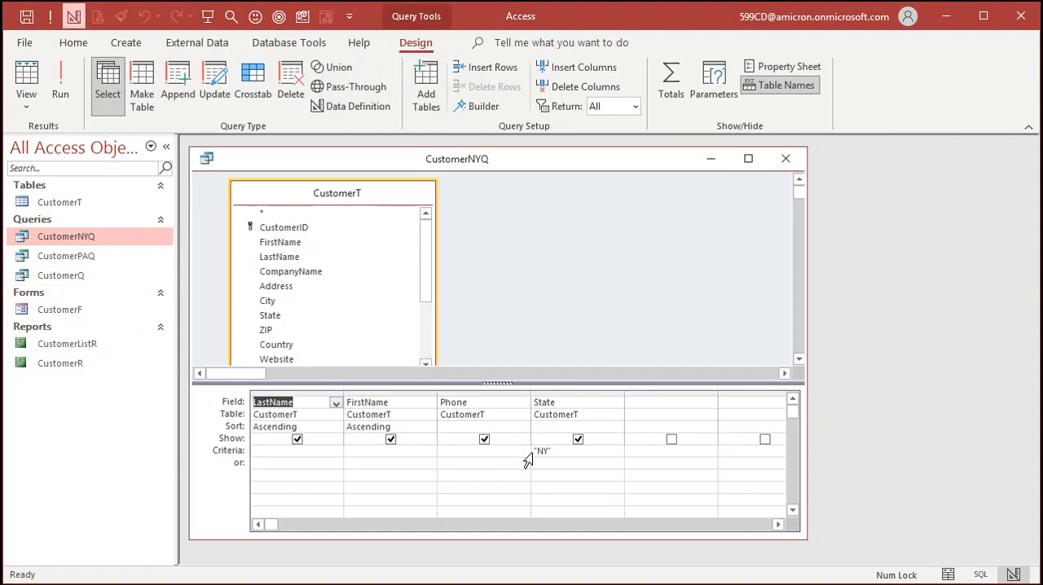
double_click(561, 453)
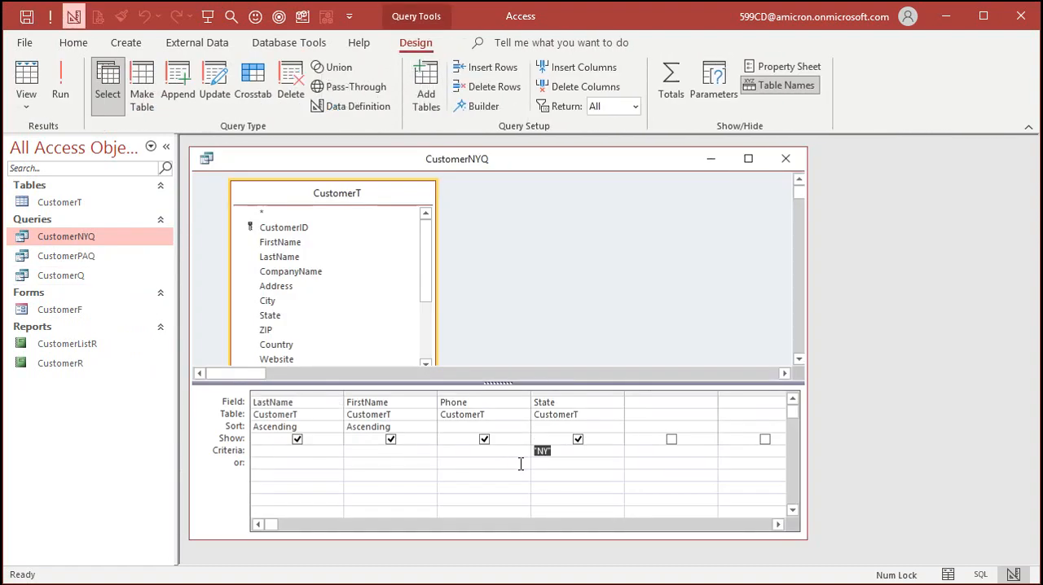
click(785, 160)
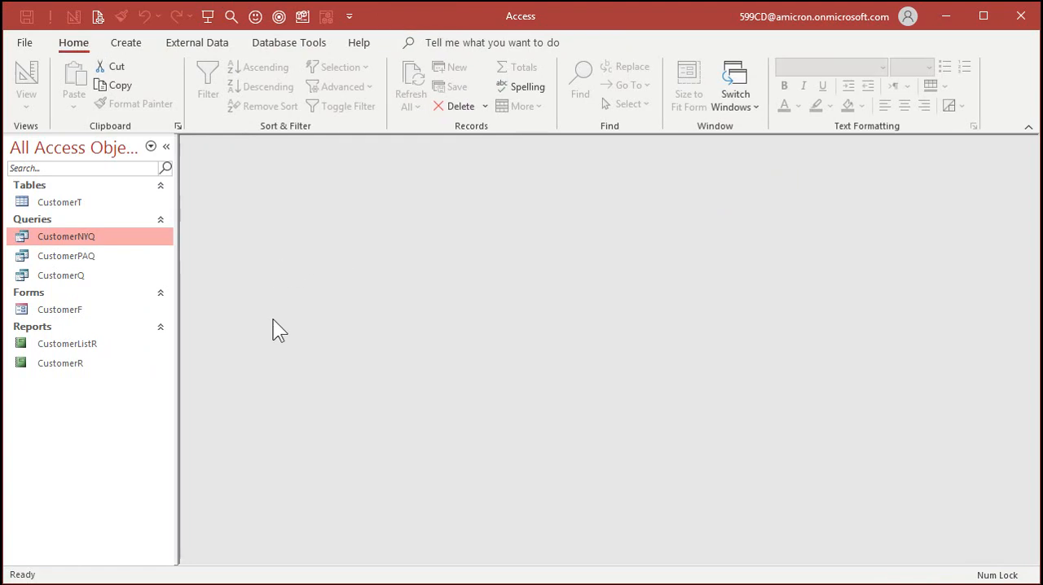
- Create a new query in Design View based on the CustomerT table, and enlarge the table's field list
click(127, 43)
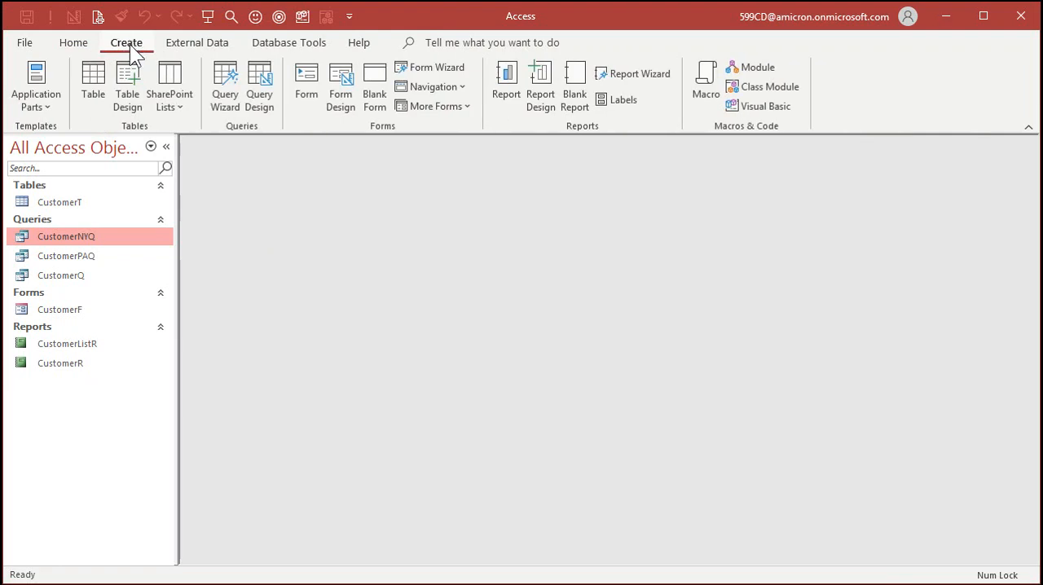
click(256, 88)
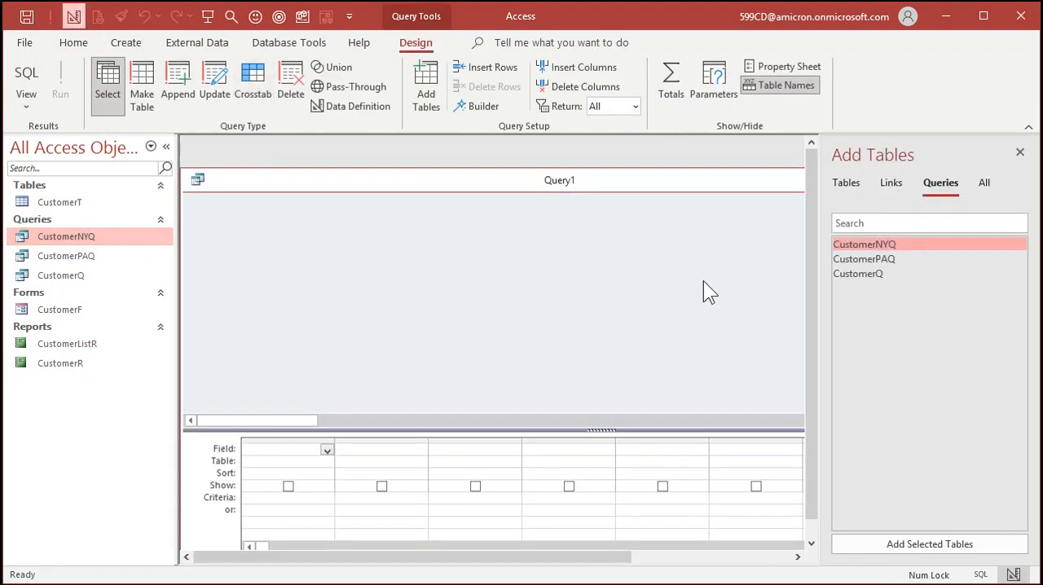
click(846, 184)
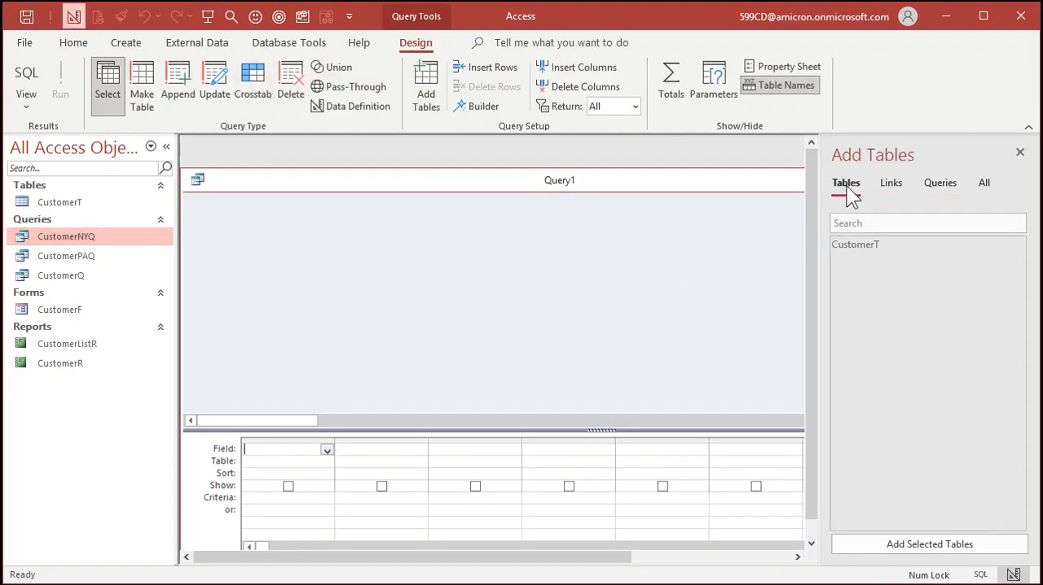
double_click(883, 245)
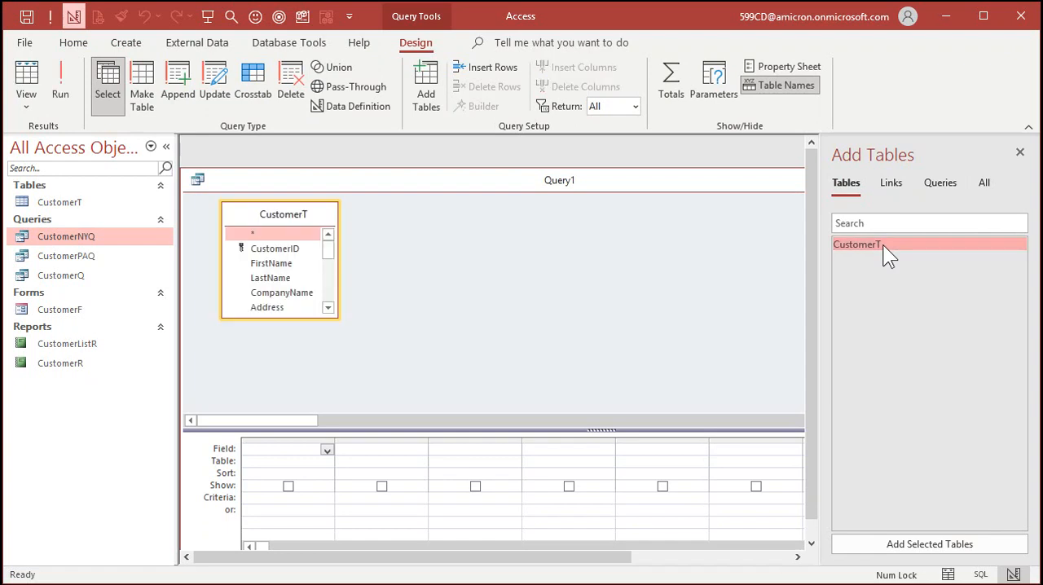
click(1019, 154)
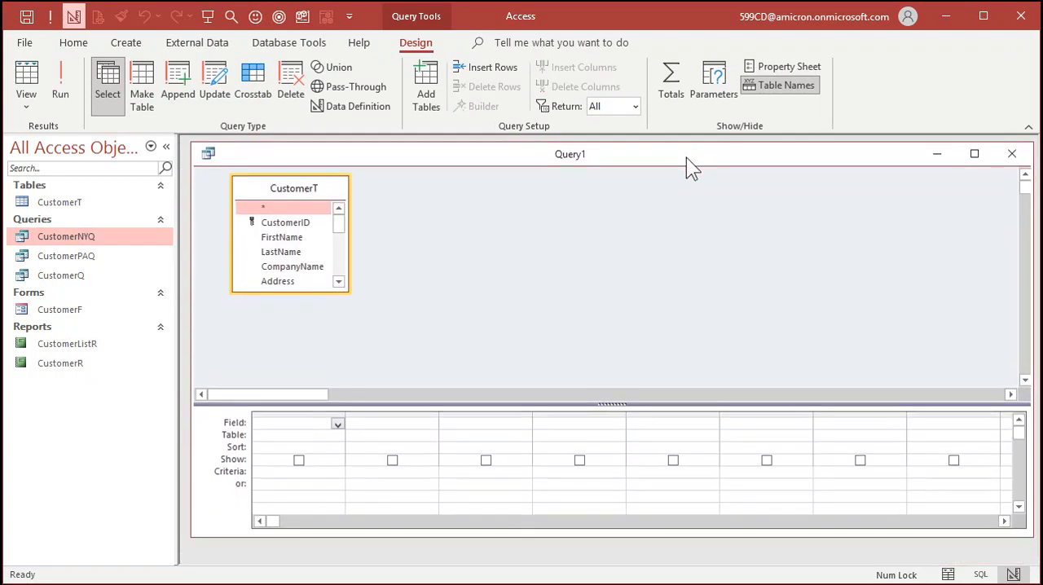
drag(349, 291, 418, 375)
- Add the FirstName, LastName, CompanyName and Address fields to the query grid
click(312, 223)
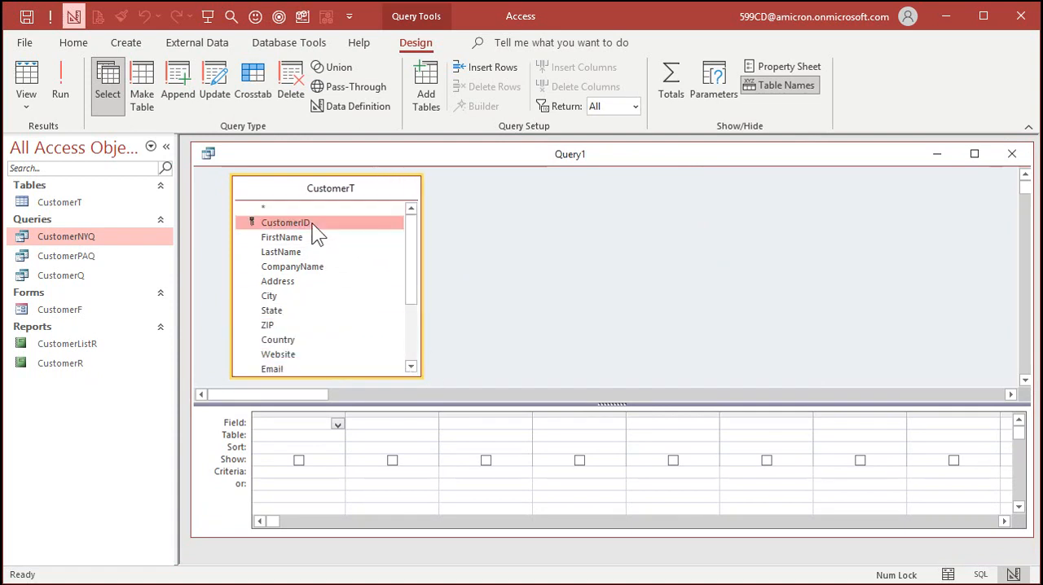
click(289, 237)
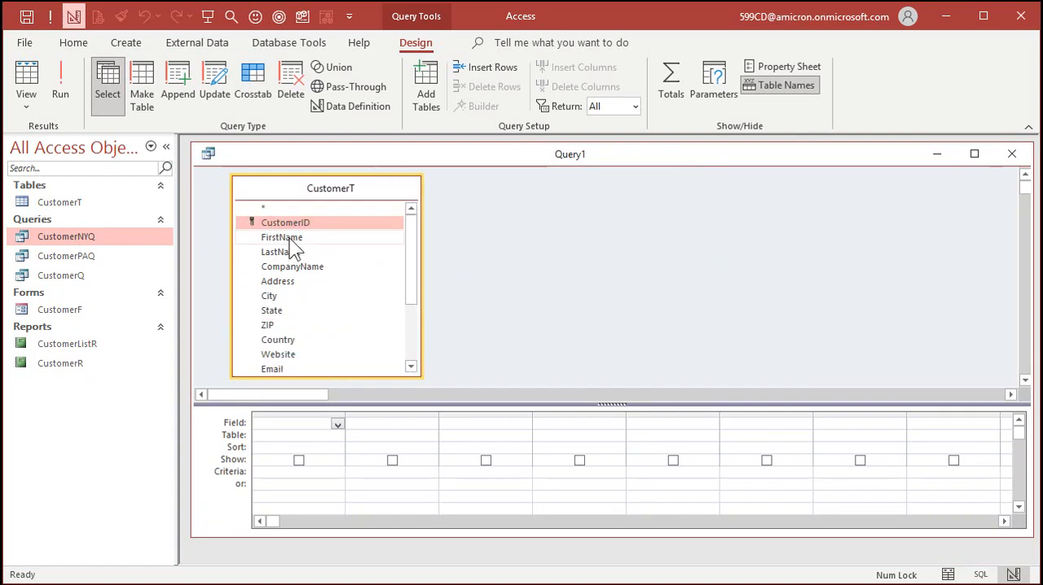
double_click(289, 237)
click(287, 251)
double_click(287, 252)
click(303, 268)
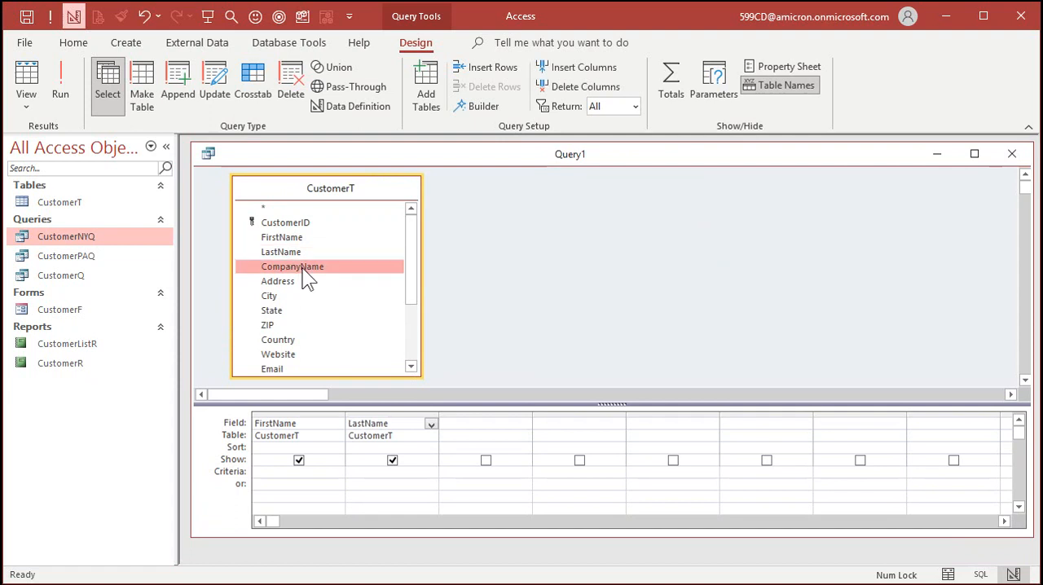
double_click(304, 268)
click(300, 282)
double_click(302, 286)
- Add the City, State, ZIP and Country fields to the query grid
click(296, 298)
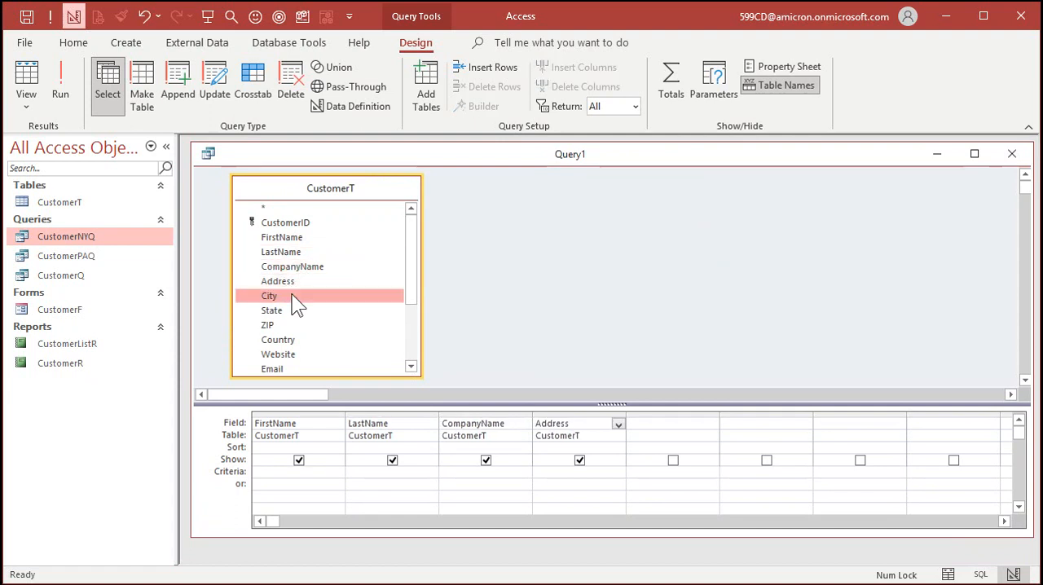
double_click(296, 298)
click(292, 313)
double_click(292, 313)
click(291, 329)
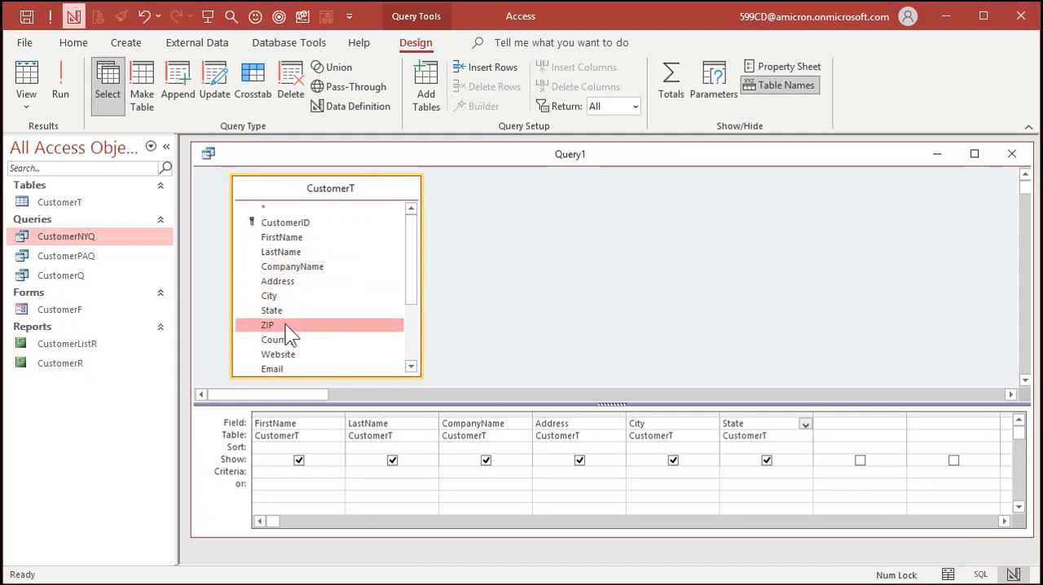
double_click(291, 330)
click(298, 342)
double_click(297, 342)
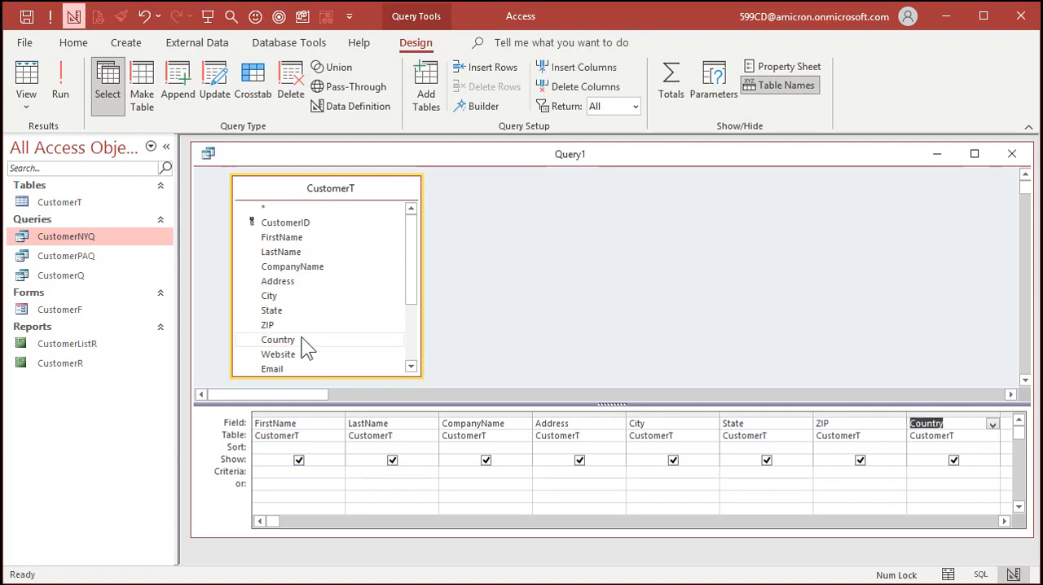
- Add the IsActive field to the query and set its criterion to true
drag(410, 259, 408, 330)
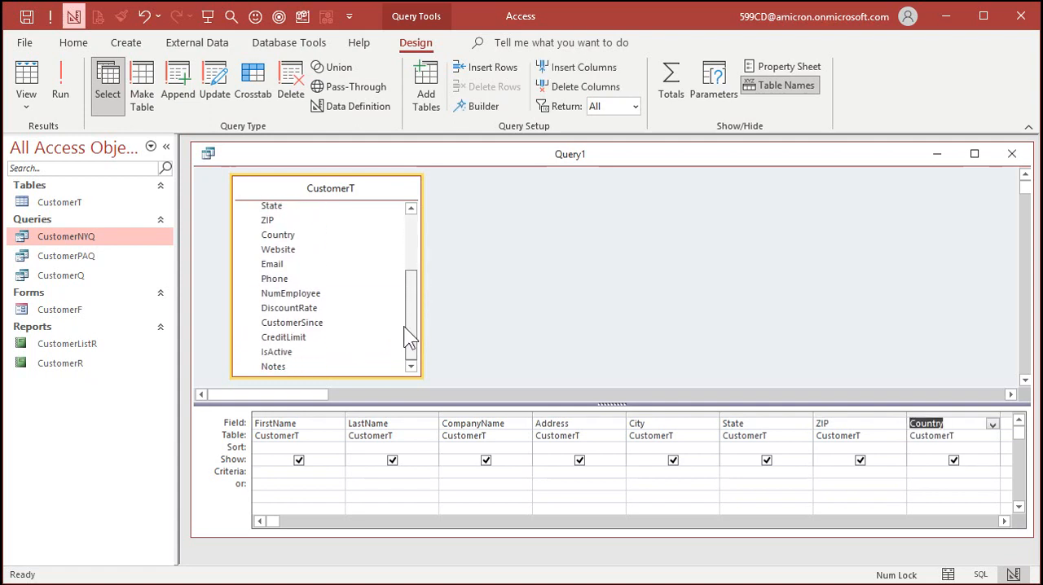
double_click(284, 356)
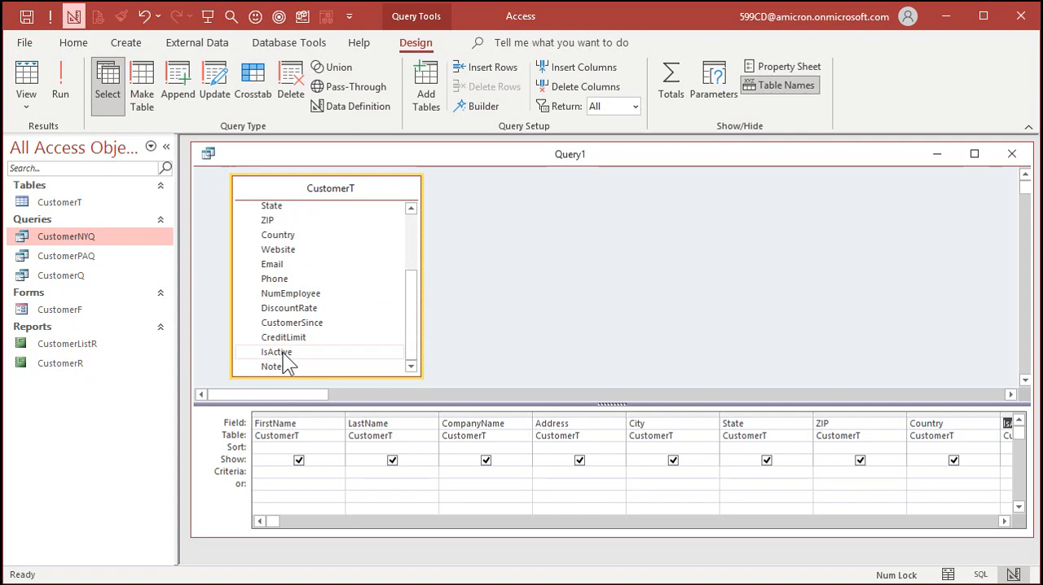
click(1002, 520)
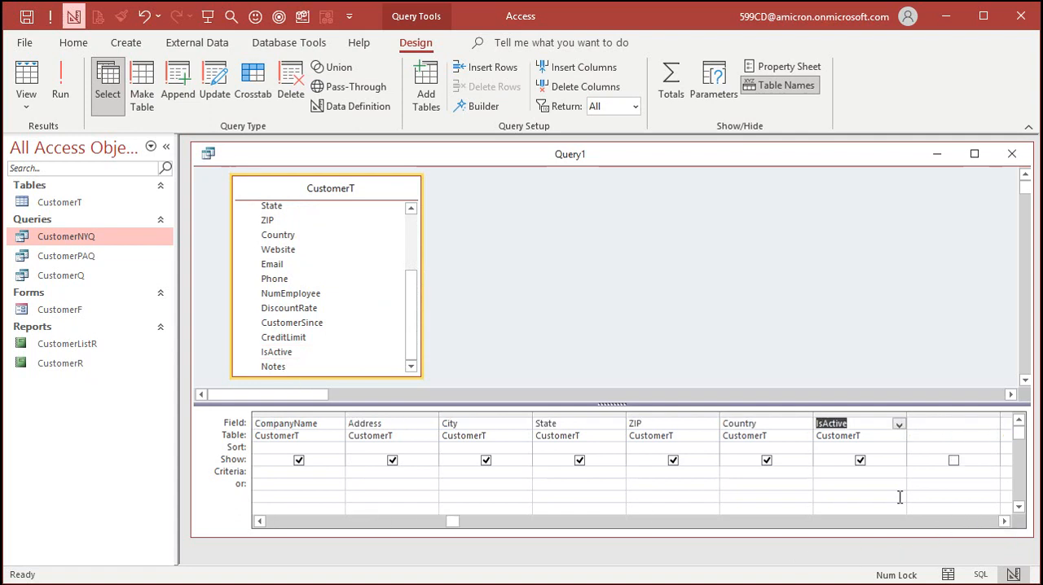
click(832, 472)
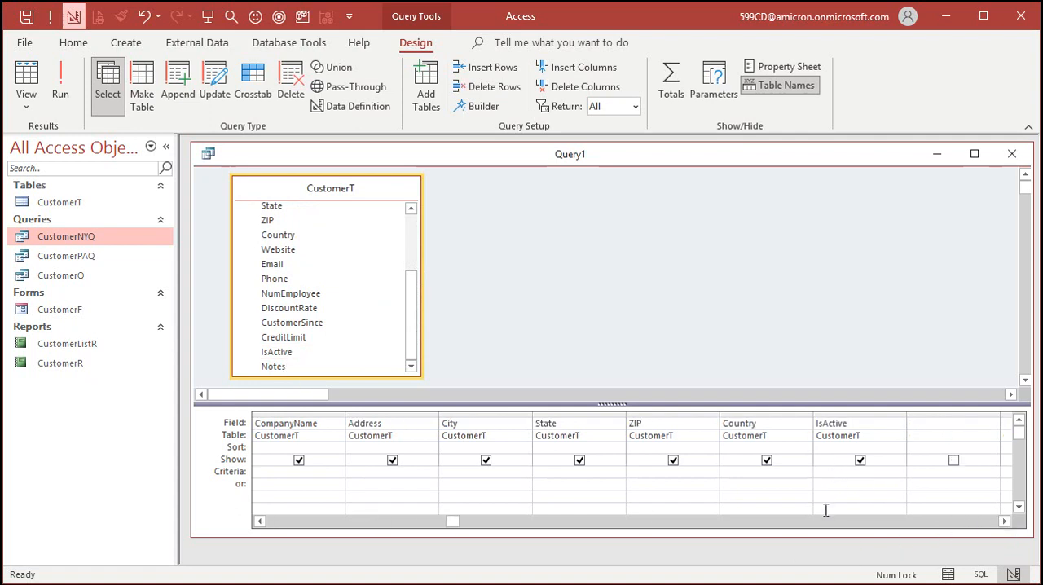
text(true)
- Run the query, compare its records with the full CustomerT table, and close the table
key(ctrl+s)
click(66, 79)
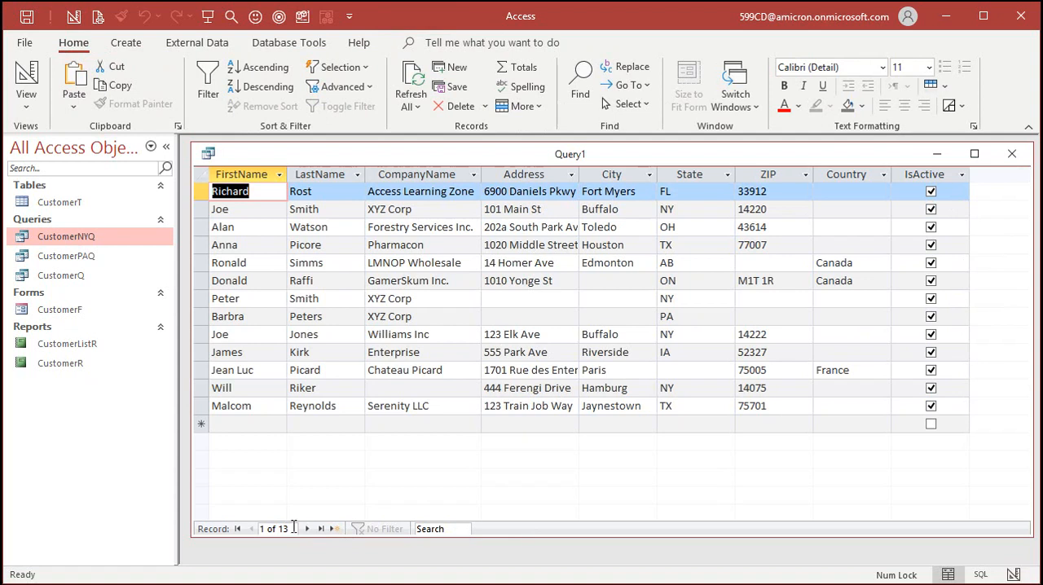
double_click(69, 200)
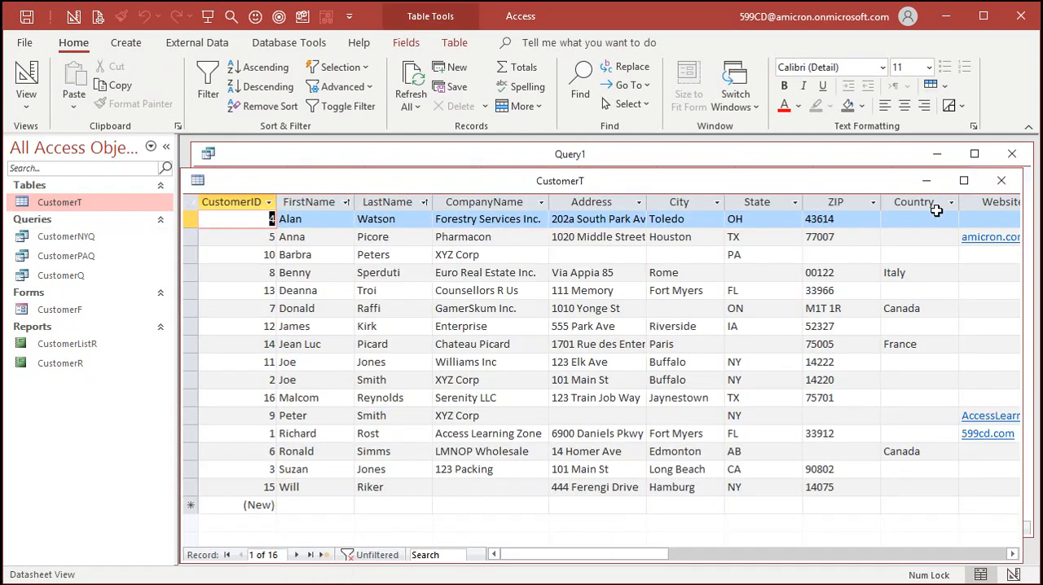
click(1001, 180)
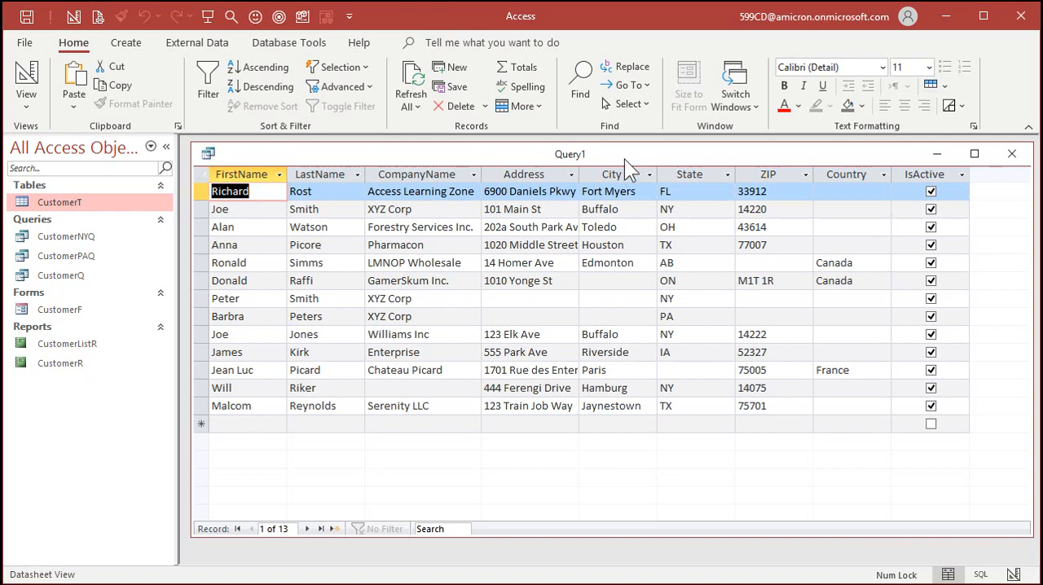
- Save the query as CustomerActiveQ and close it
key(ctrl+s)
text(CustomerActiveQ)
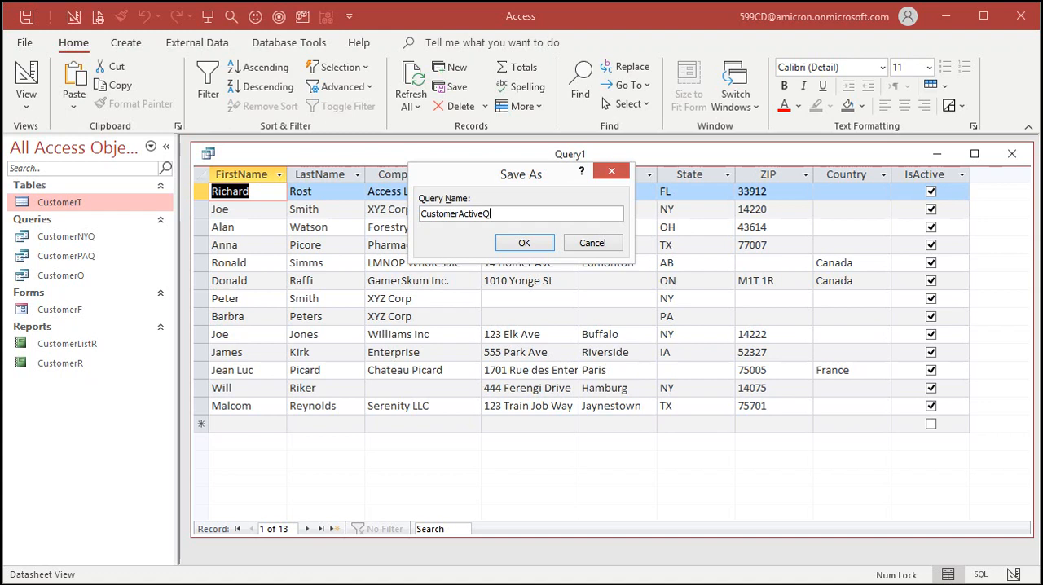
key(Return)
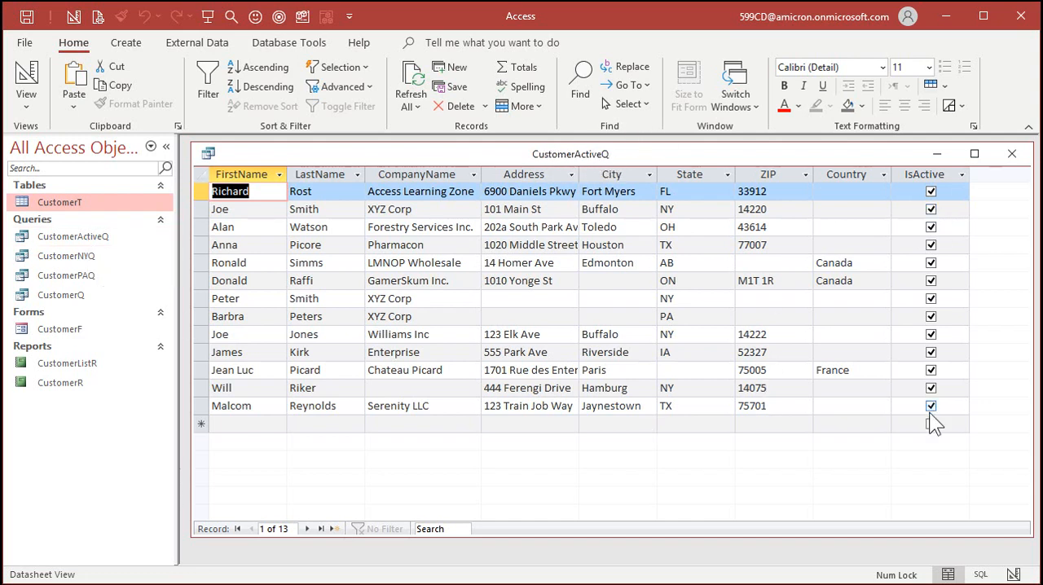
click(1011, 155)
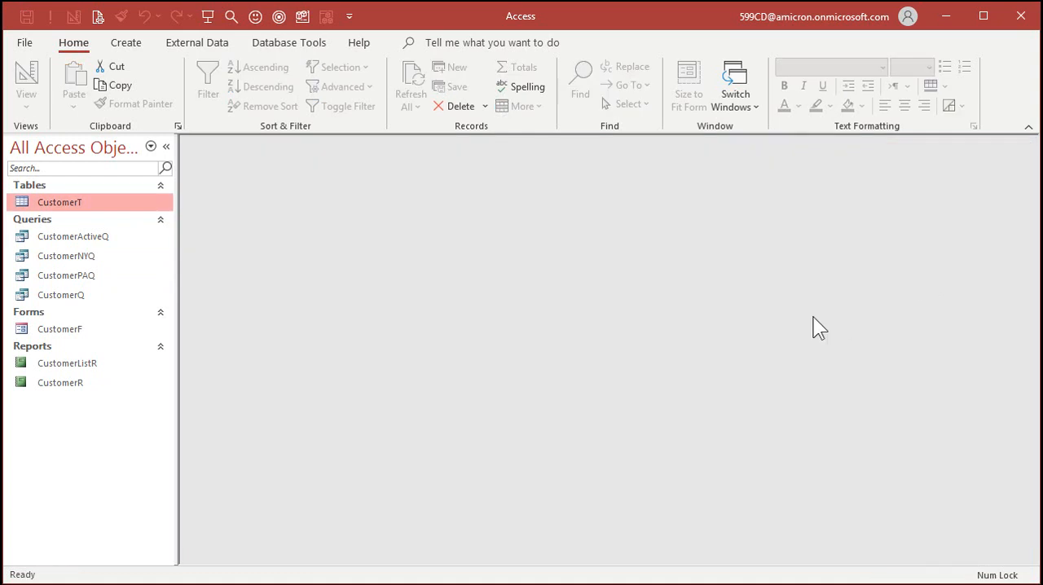
- Start the Label Wizard on CustomerActiveQ with Avery 5160 sheet-feed labels and light, black Arial text at size 8
click(111, 238)
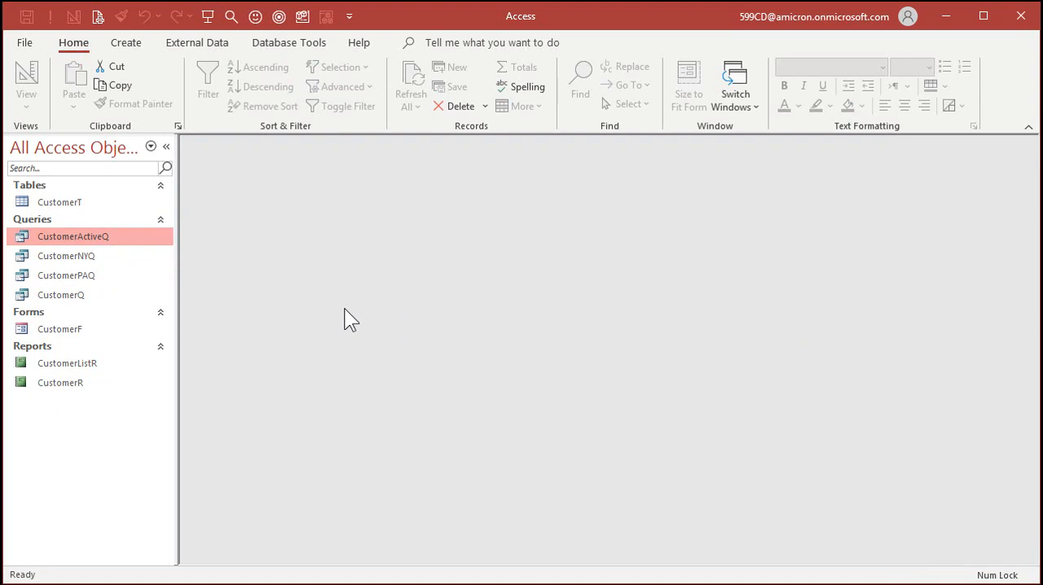
click(129, 44)
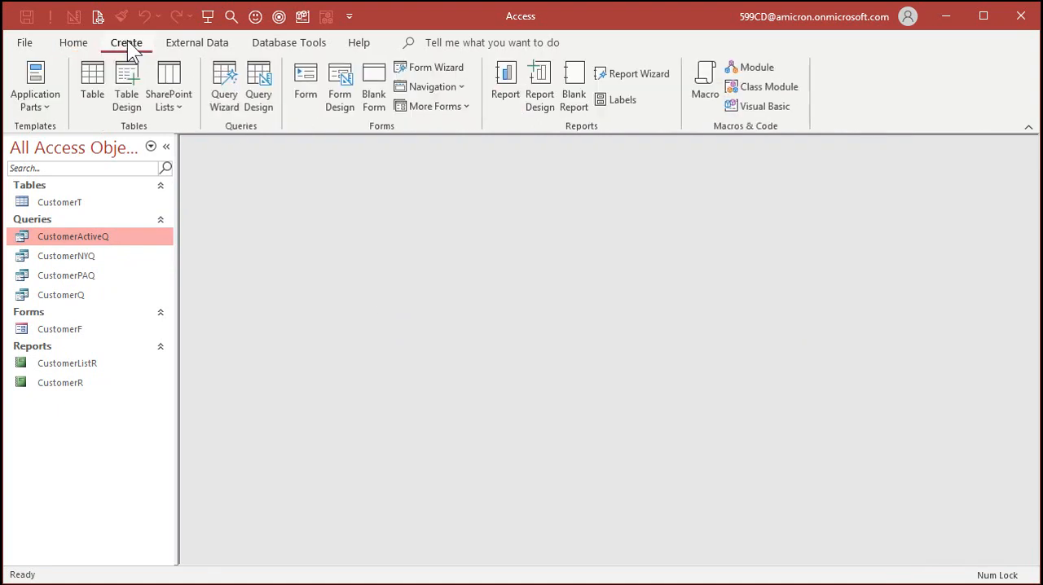
click(623, 100)
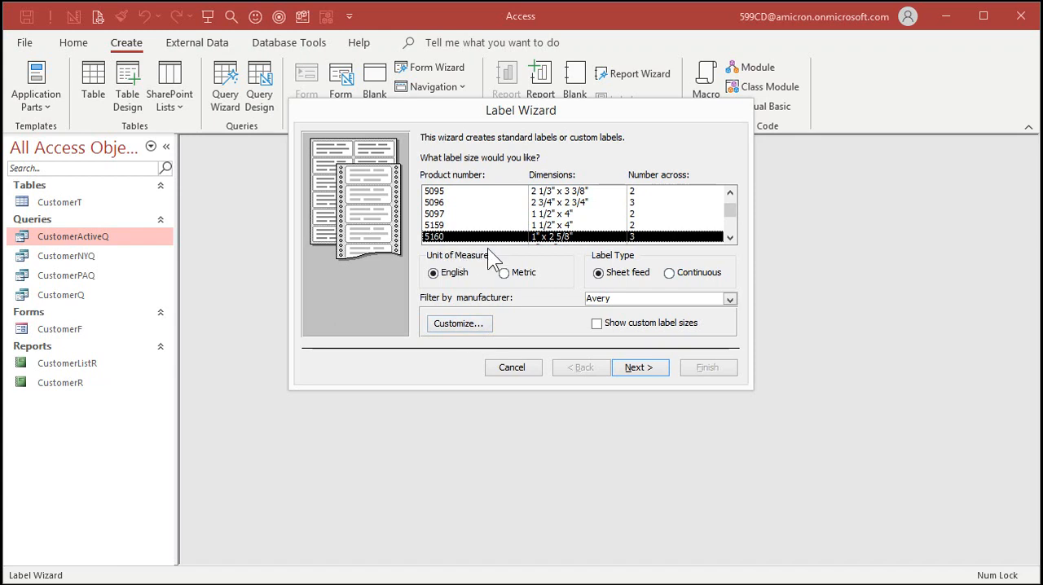
click(637, 372)
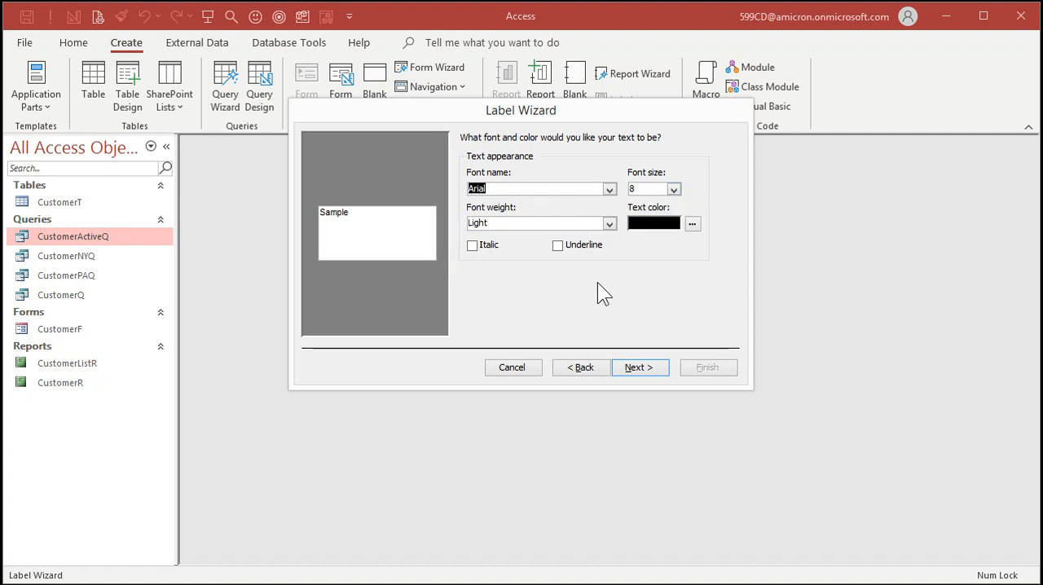
click(638, 367)
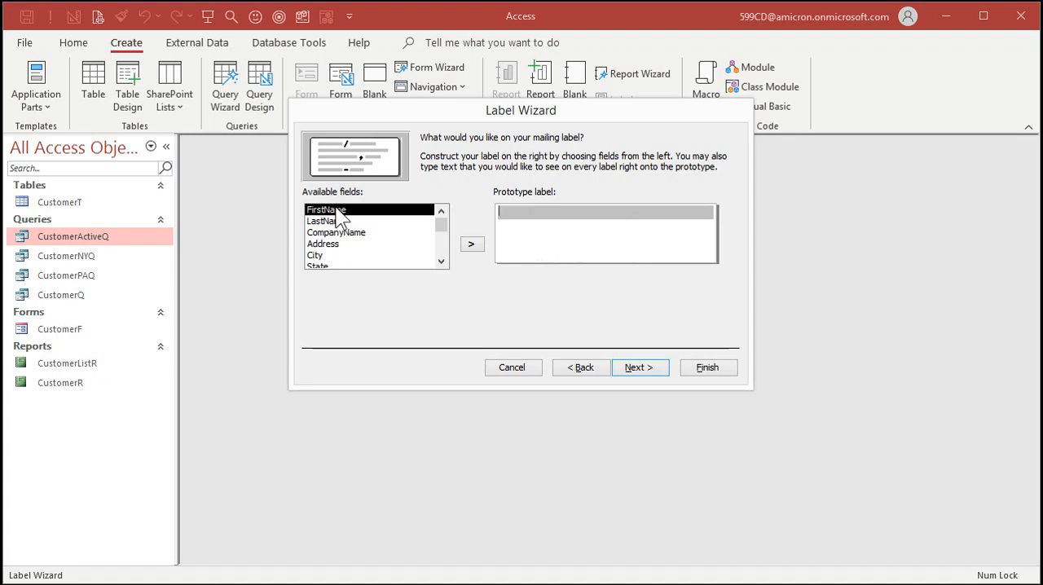
- Build the first three label lines: FirstName and LastName together, CompanyName on the second line, and Address on the third
double_click(336, 210)
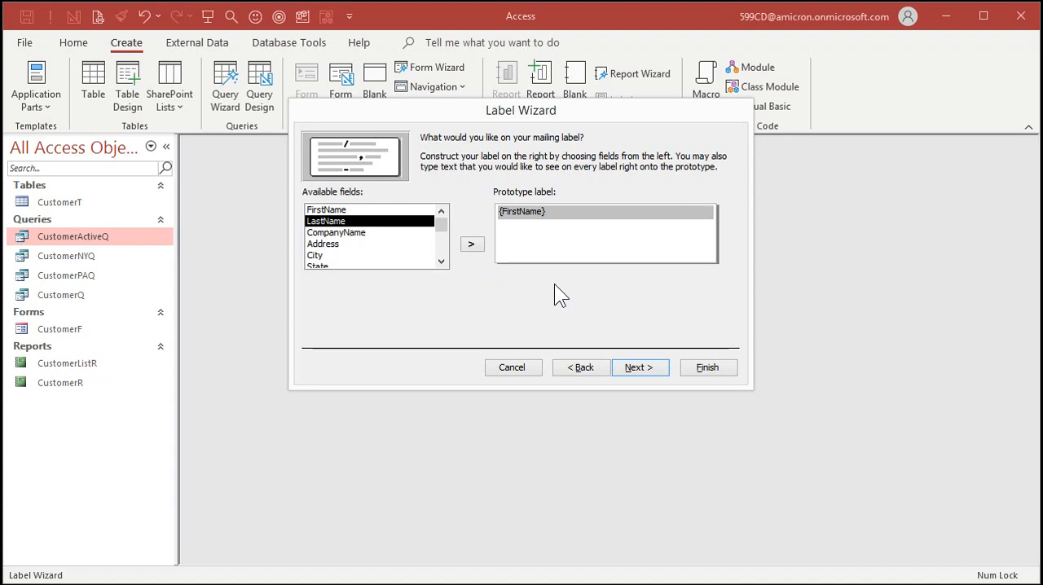
click(473, 245)
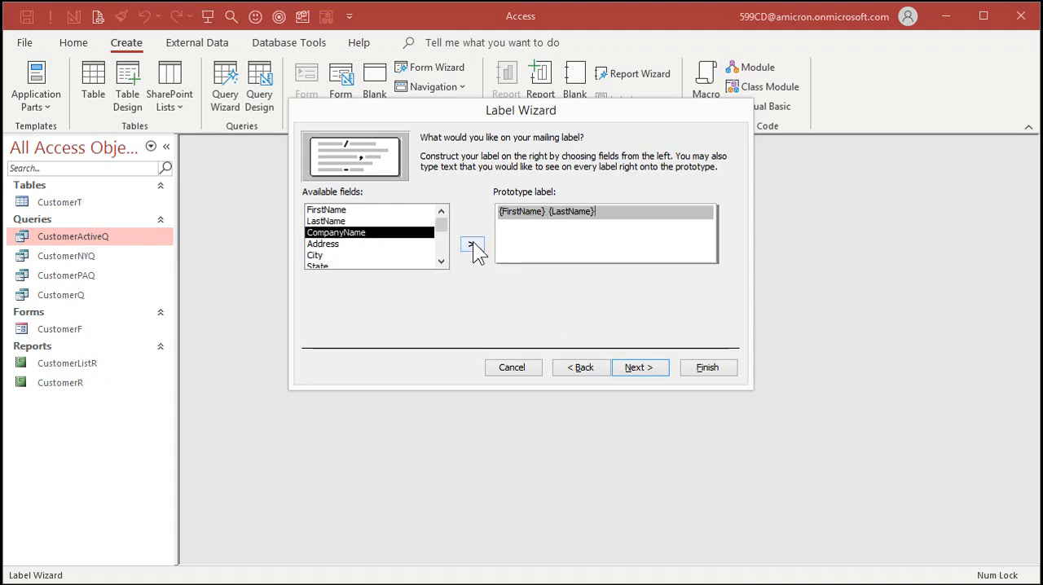
key(Return)
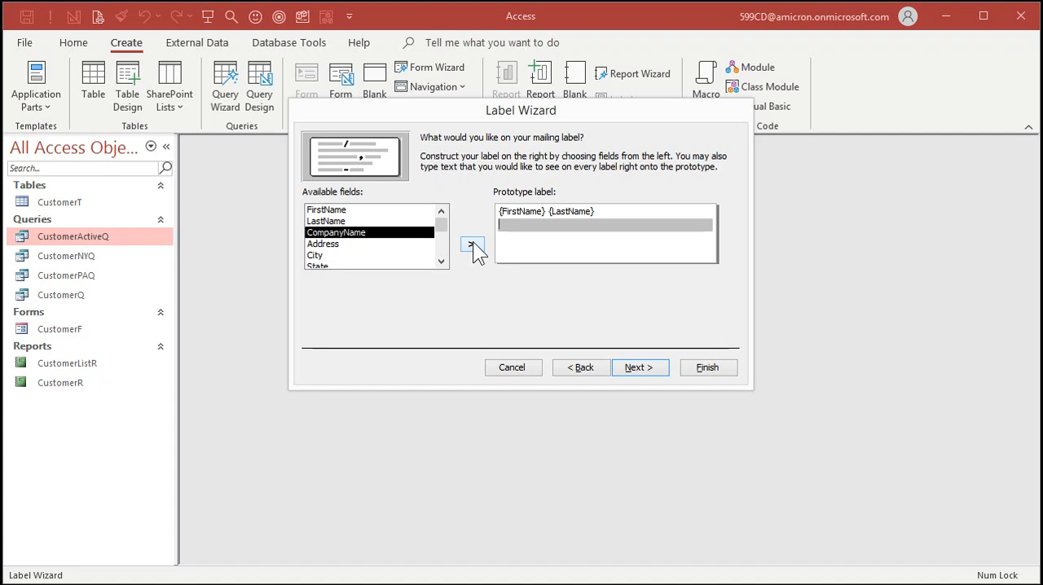
click(473, 246)
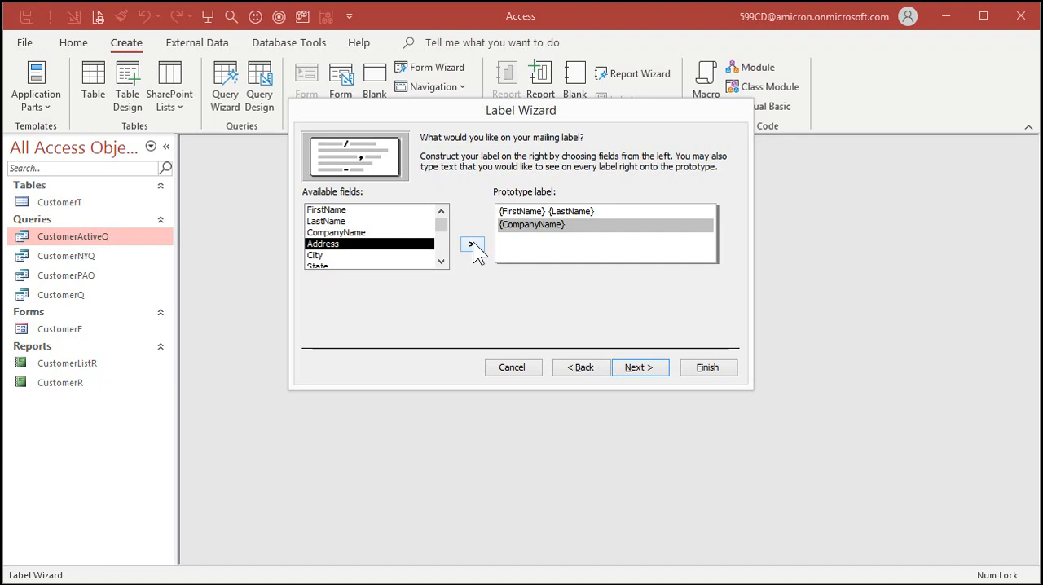
key(Return)
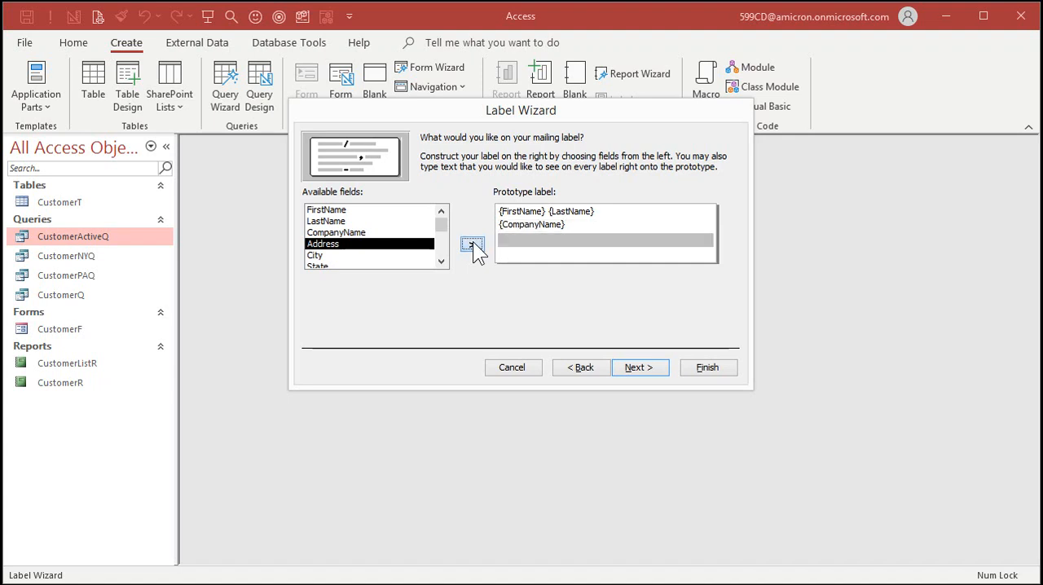
click(472, 246)
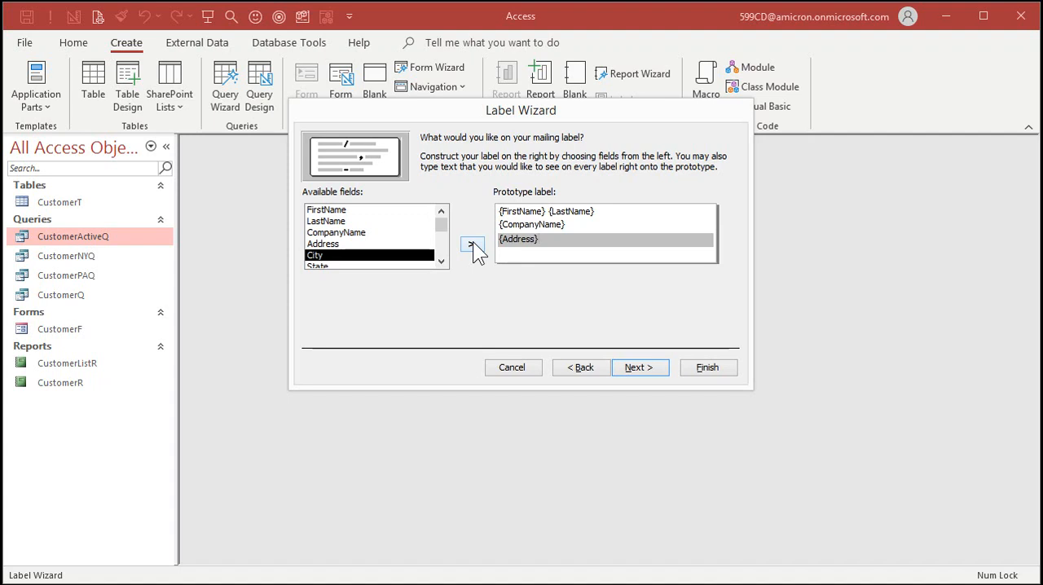
- Add a fourth label line containing City, State, ZIP and Country, and accept the prototype label
key(Return)
click(441, 261)
click(441, 261)
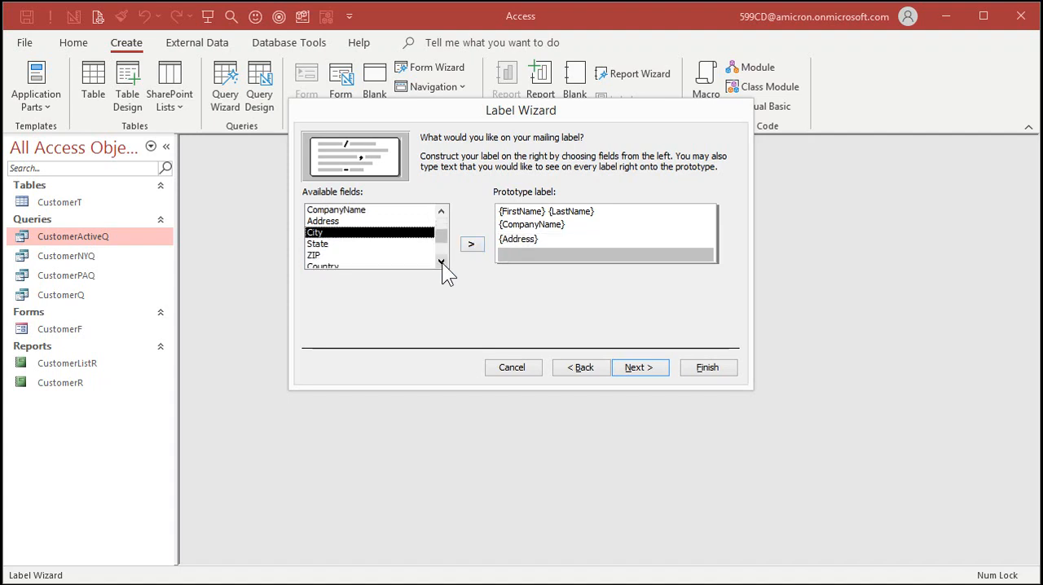
click(441, 261)
click(441, 261)
click(472, 245)
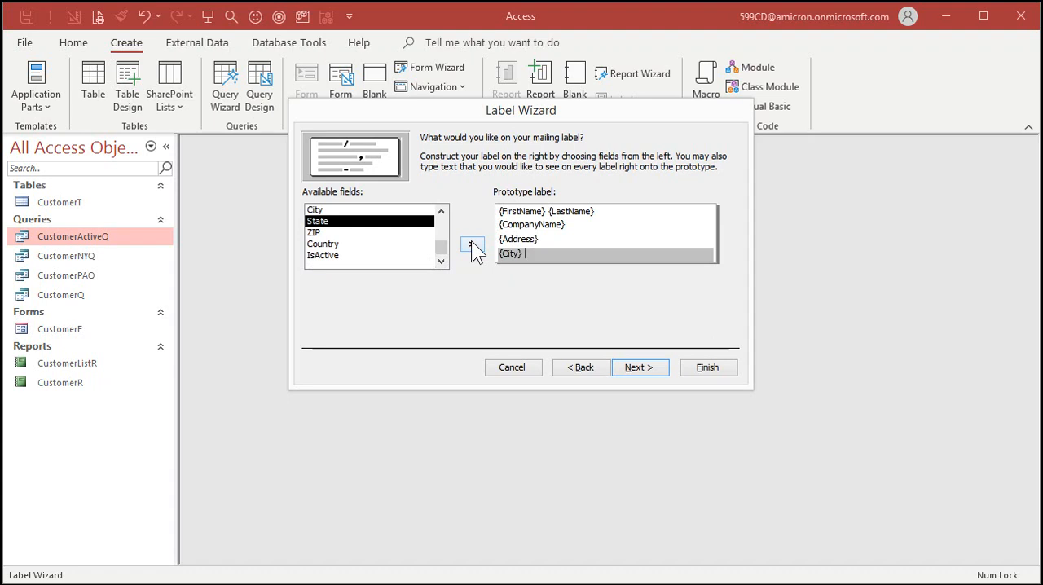
click(471, 245)
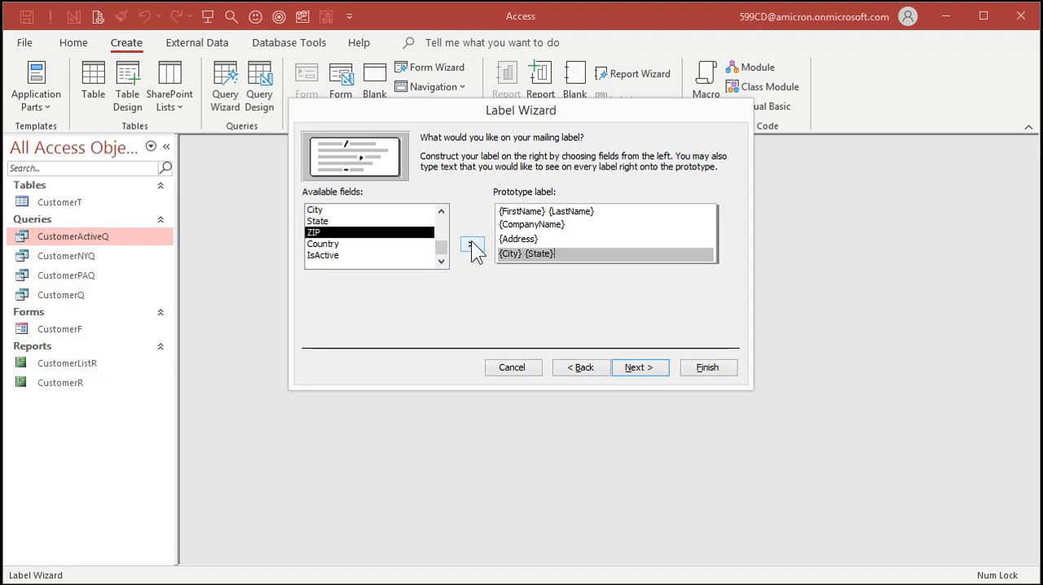
click(472, 245)
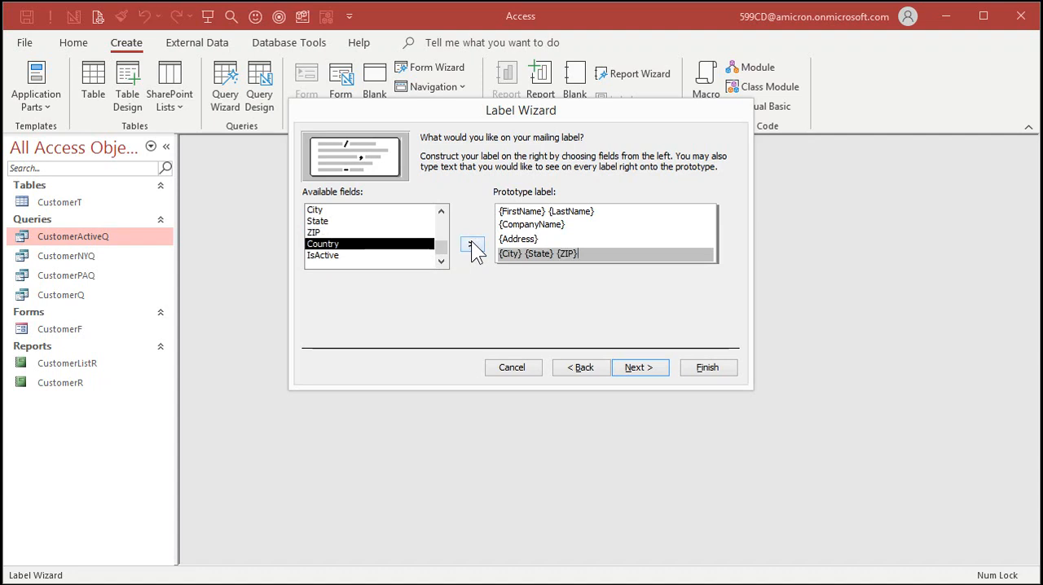
click(474, 247)
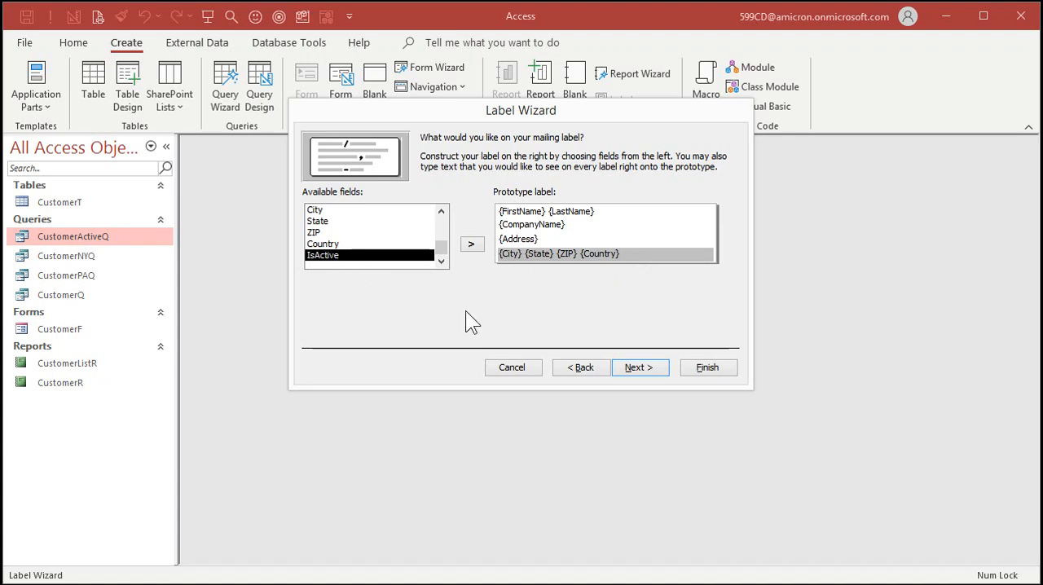
click(650, 371)
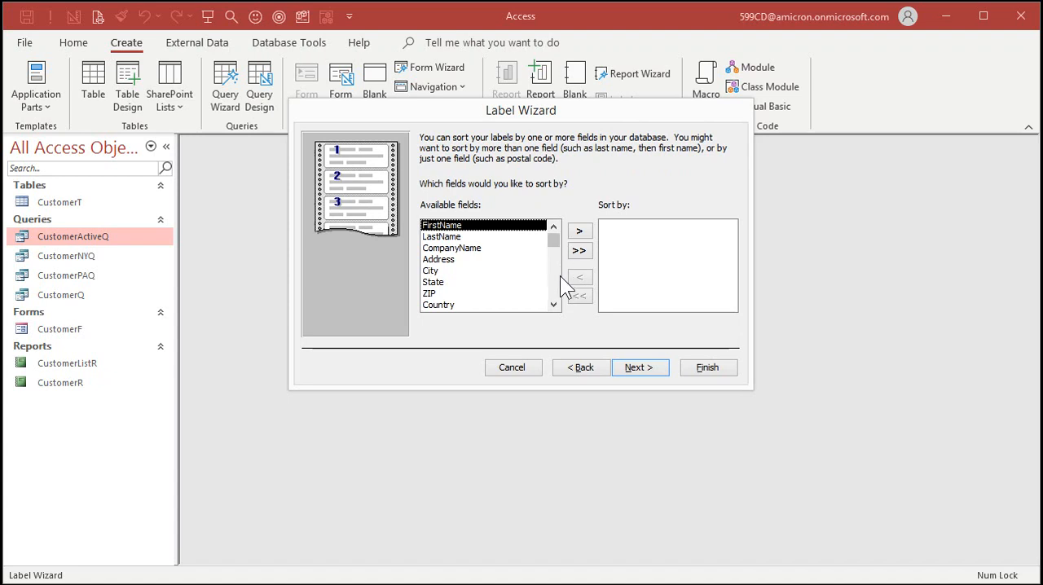
- Sort the labels by LastName and then by FirstName
click(432, 293)
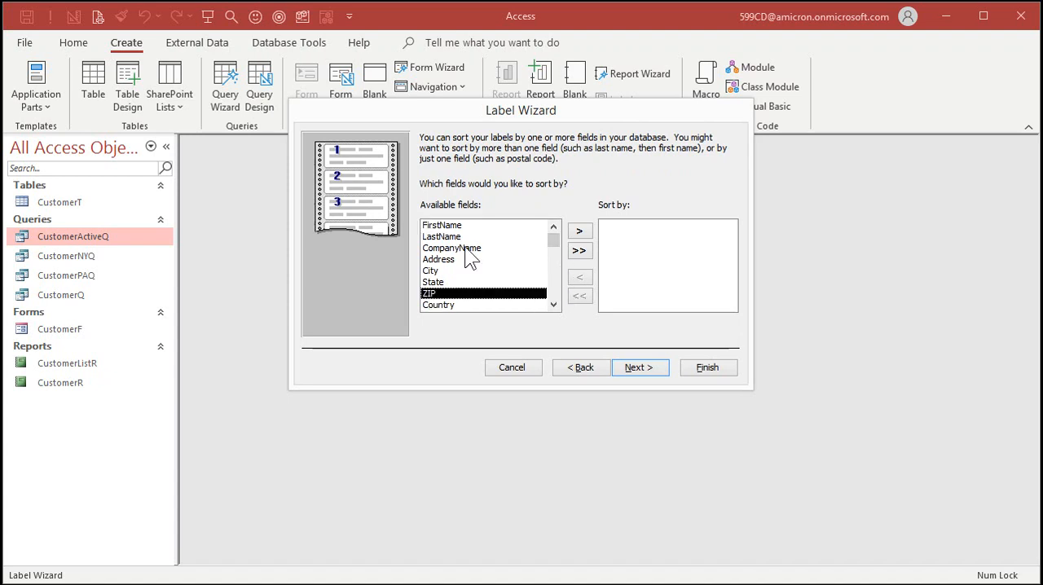
click(463, 259)
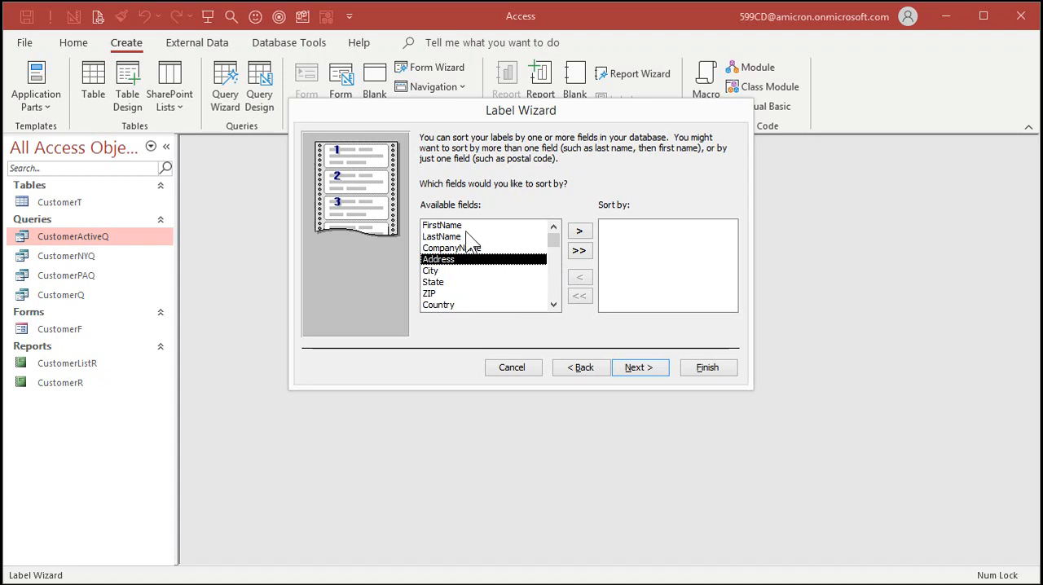
double_click(462, 236)
double_click(472, 227)
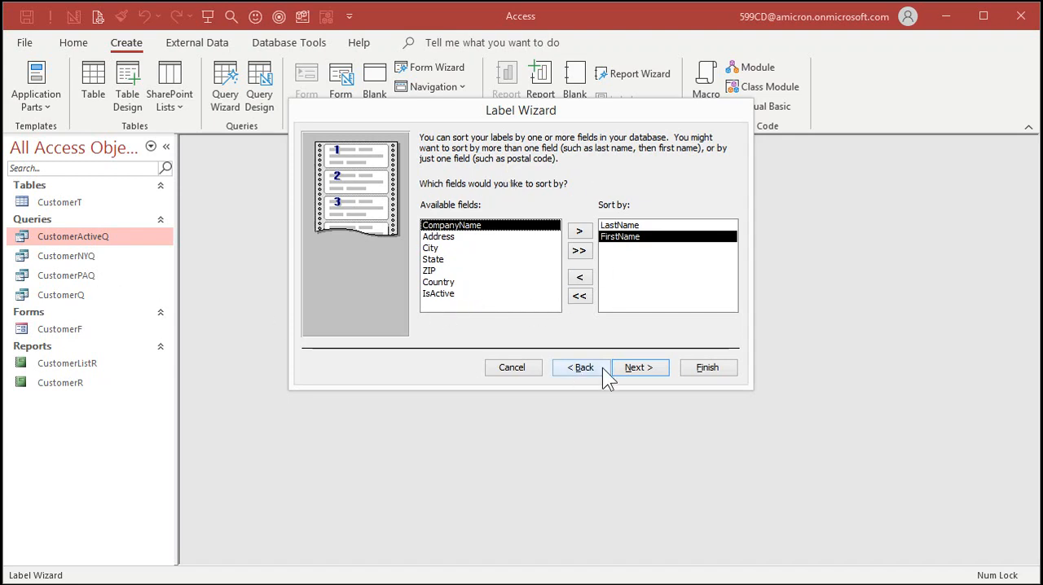
click(640, 368)
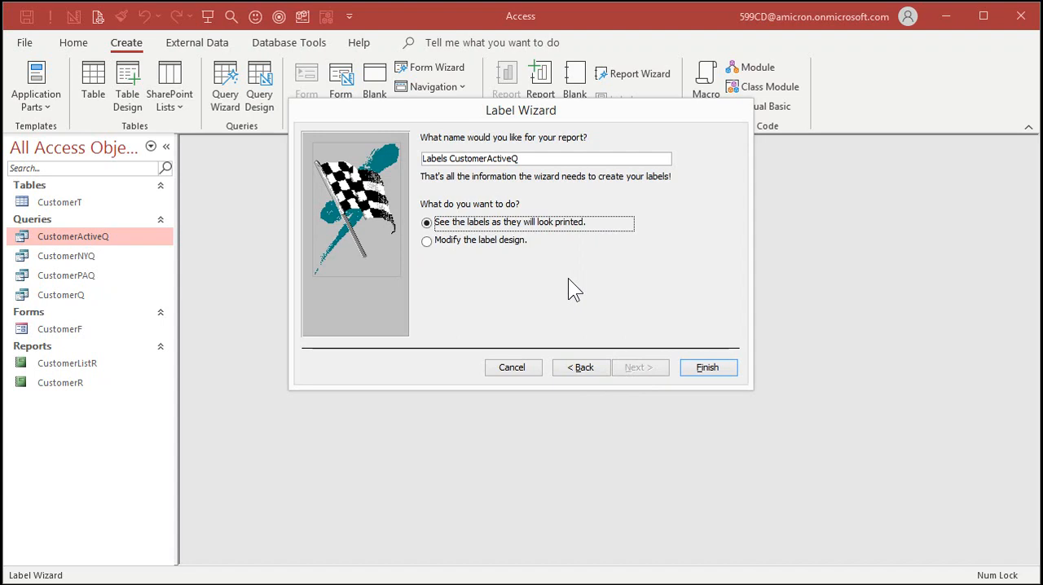
- Name the label report CustomerMailingLabelR and finish the wizard to preview the printed labels
drag(540, 159, 397, 159)
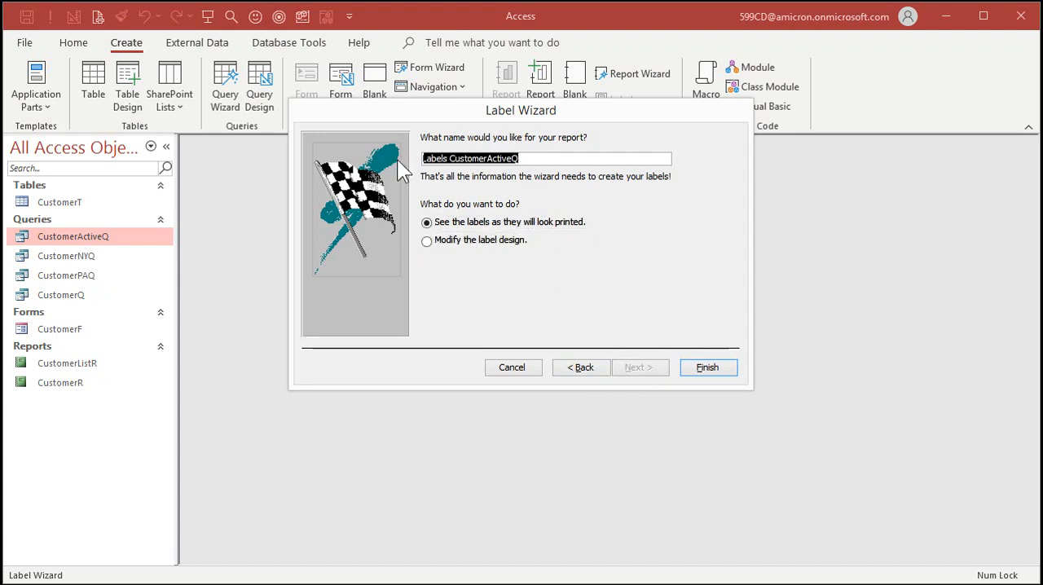
text(Customer)
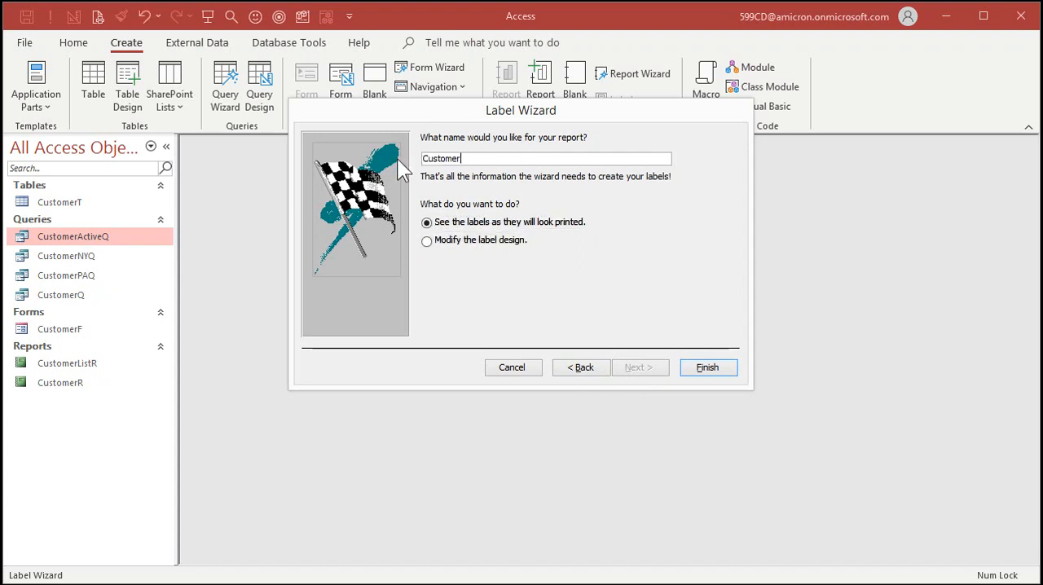
text(MailingLabelR)
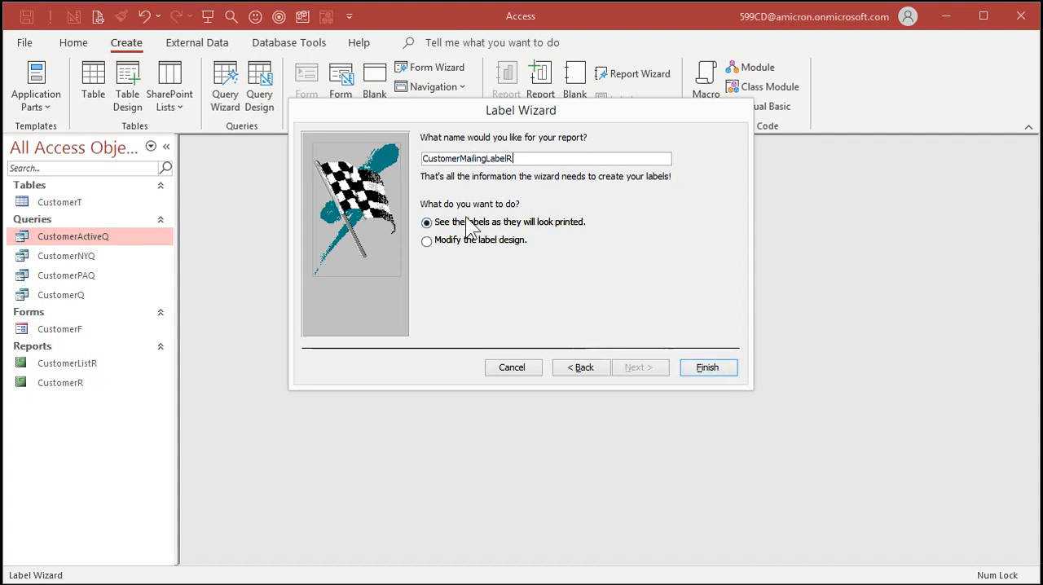
click(709, 368)
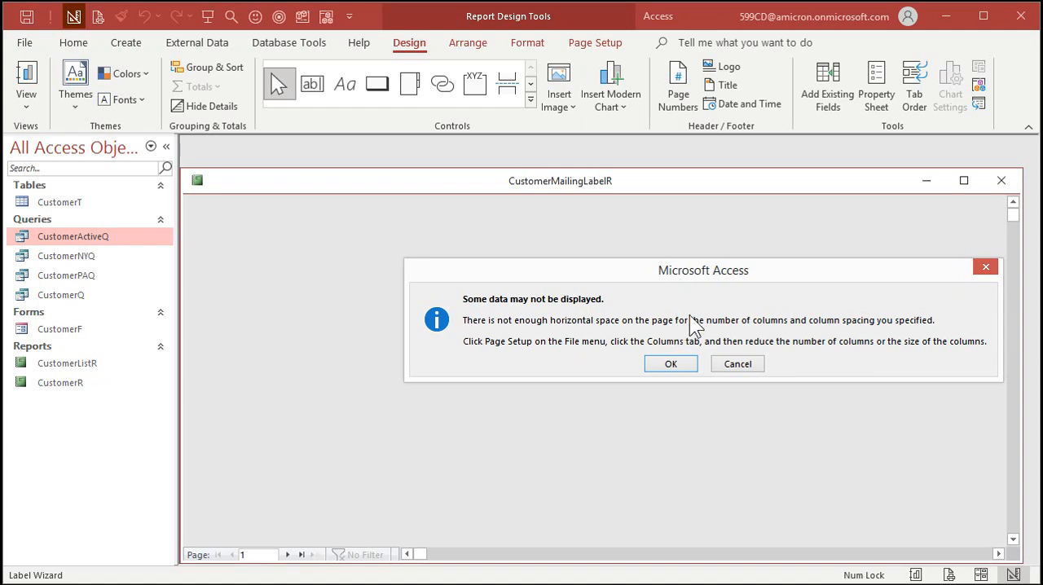
click(673, 367)
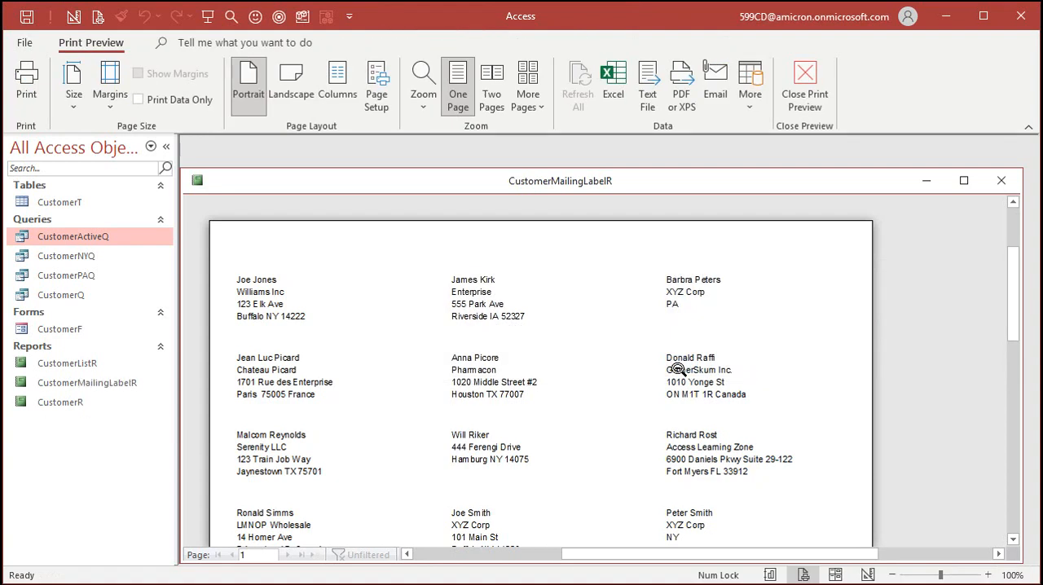
- Examine the mailing label layout as a full page and up close, and close the preview
click(591, 280)
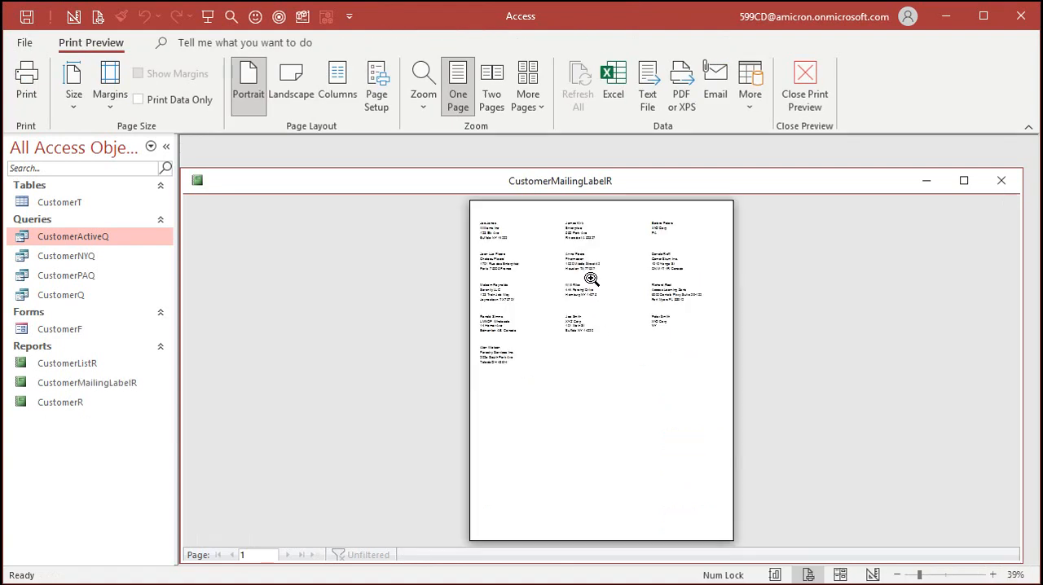
click(574, 234)
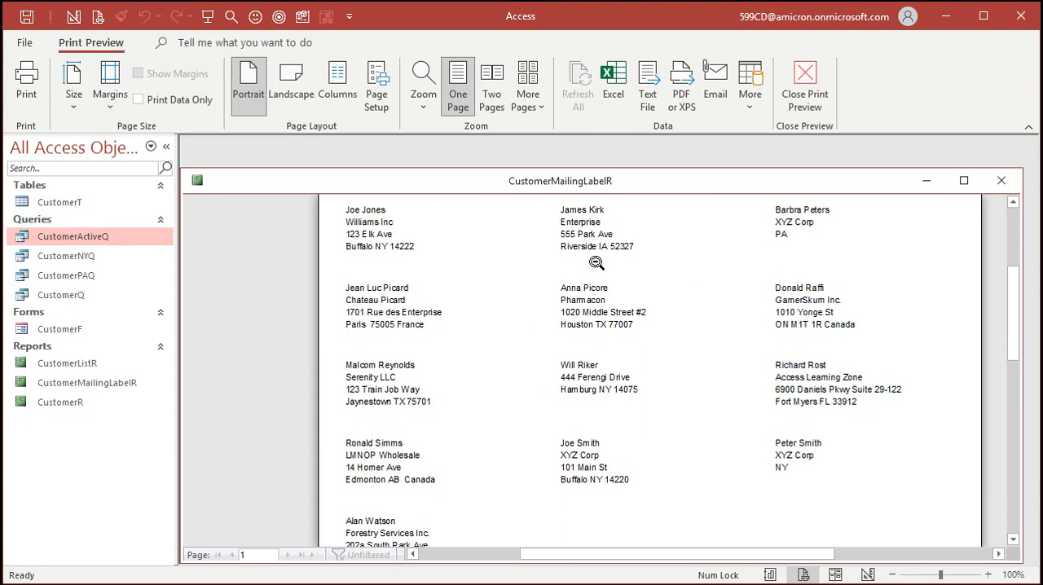
click(1001, 180)
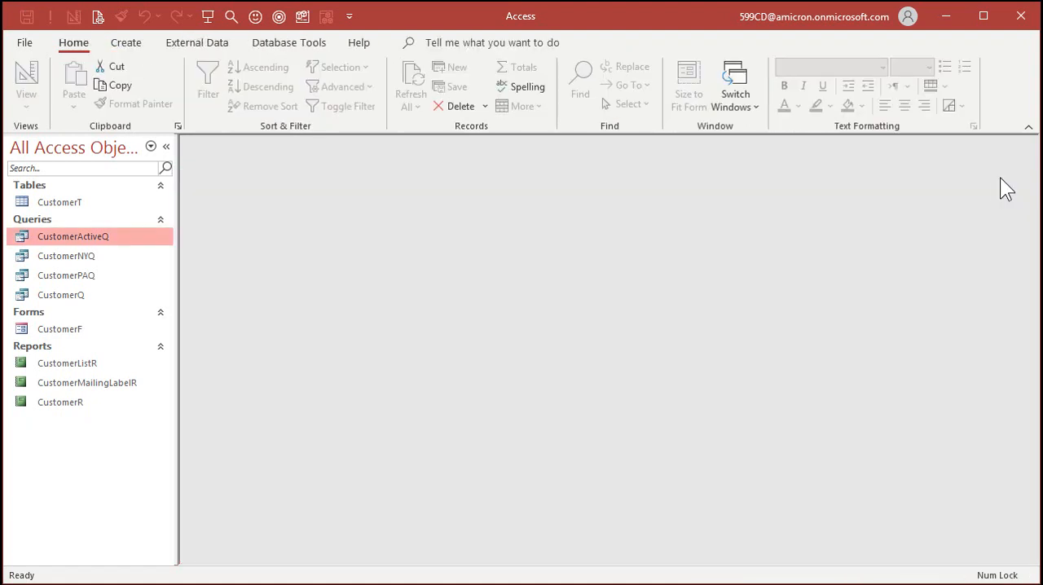
- Reopen CustomerMailingLabelR, switch it to Design View, try to narrow the report's width slightly, and close it
right_click(109, 380)
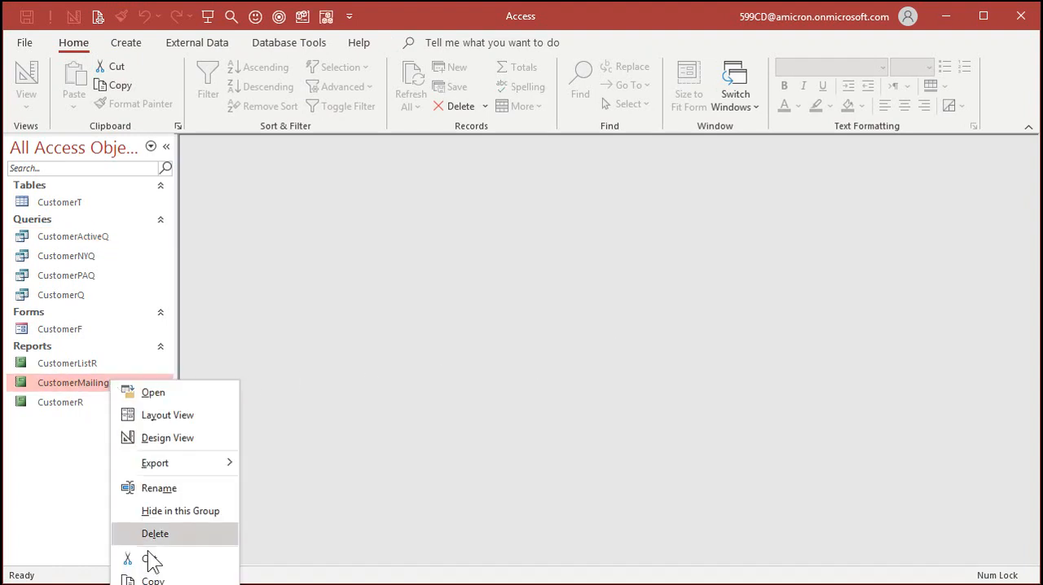
click(153, 392)
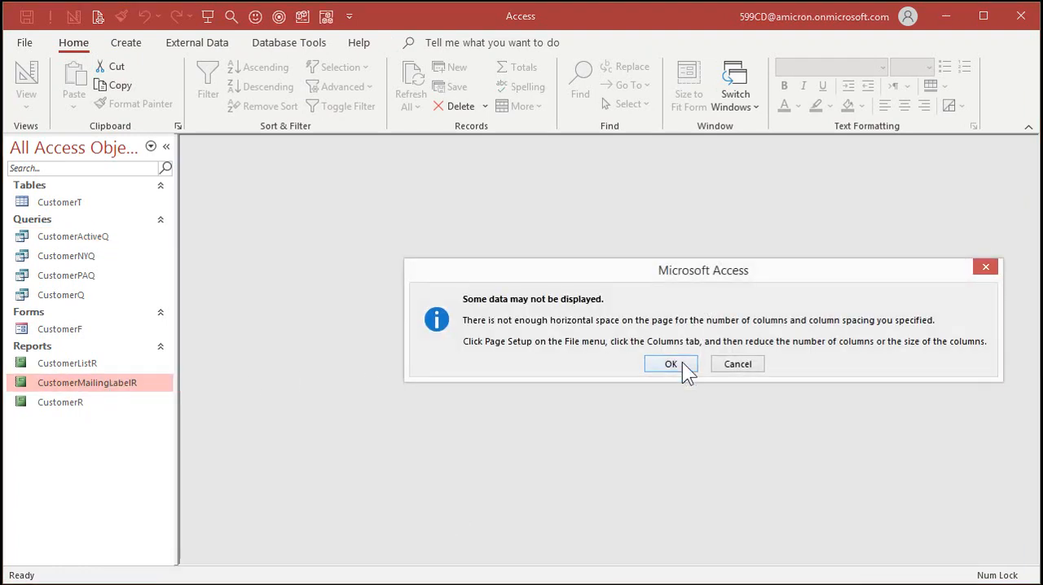
click(682, 363)
right_click(287, 183)
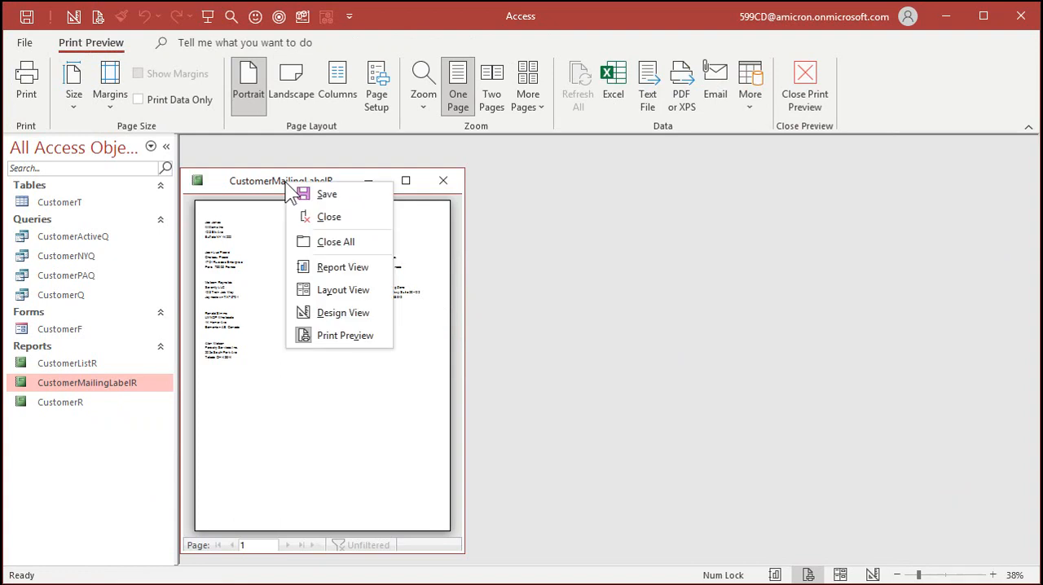
click(343, 312)
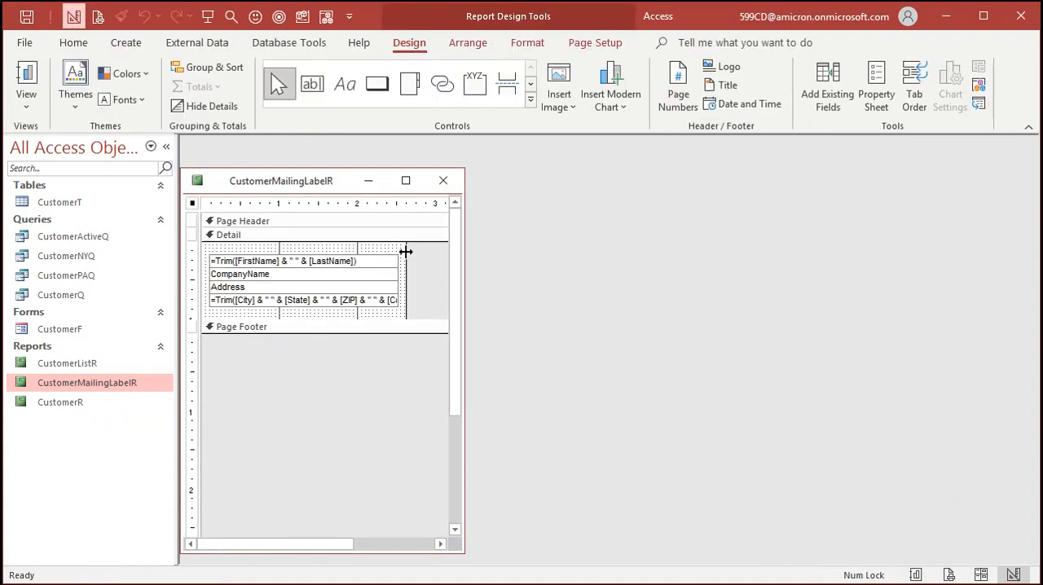
drag(405, 252, 404, 252)
click(443, 181)
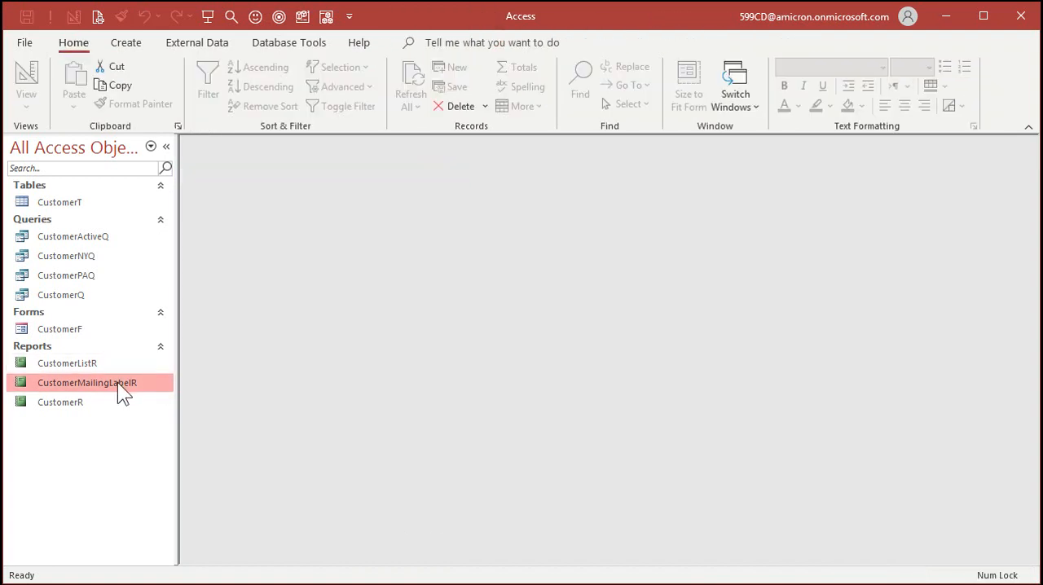
- In CustomerMailingLabelR's Design View, narrow the report slightly and shift all four label text boxes slightly left, closing the report
right_click(119, 383)
click(161, 395)
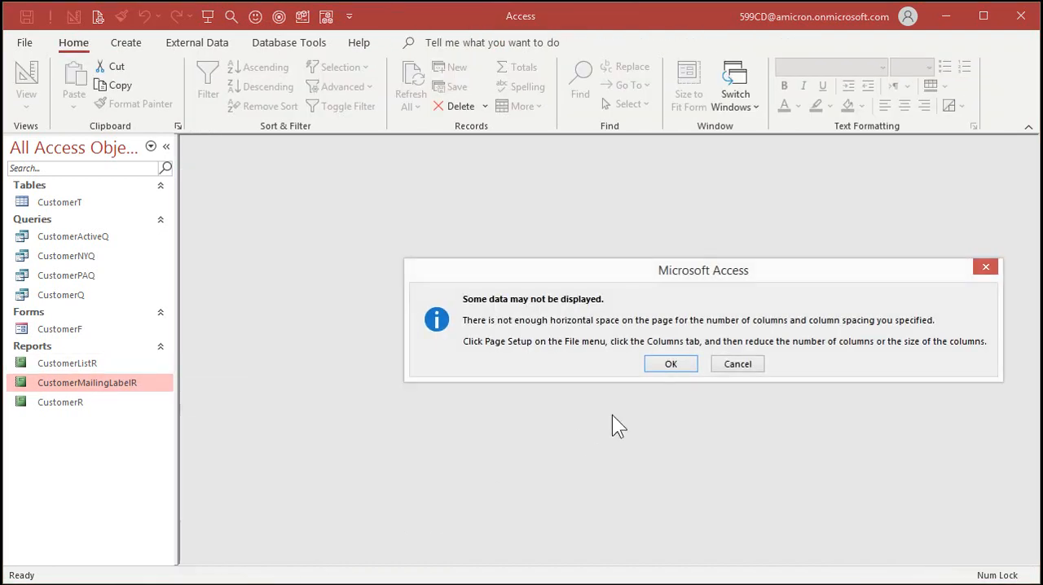
click(672, 363)
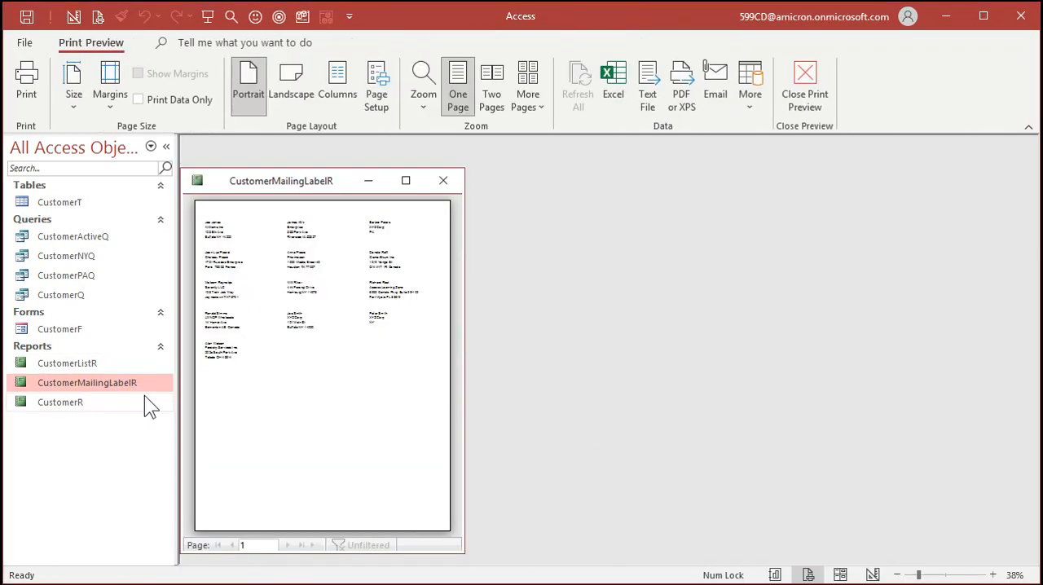
right_click(308, 193)
click(351, 324)
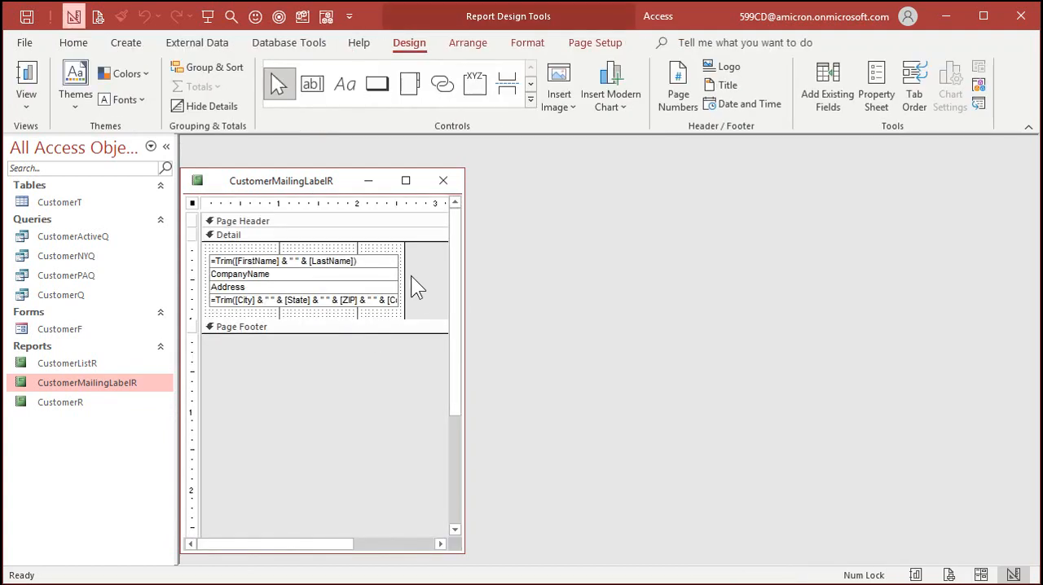
drag(404, 273, 297, 321)
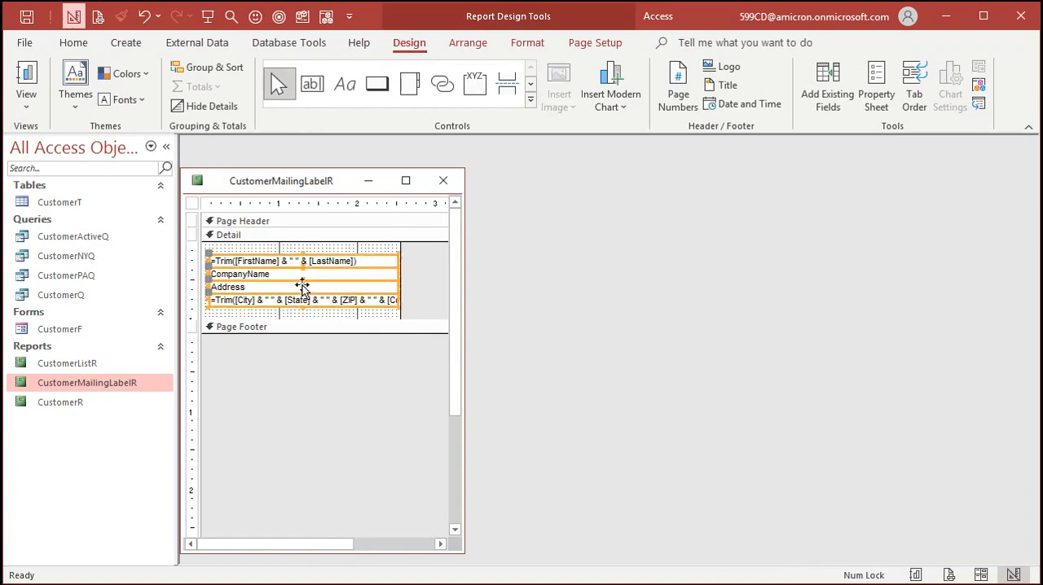
drag(300, 283, 295, 284)
click(416, 269)
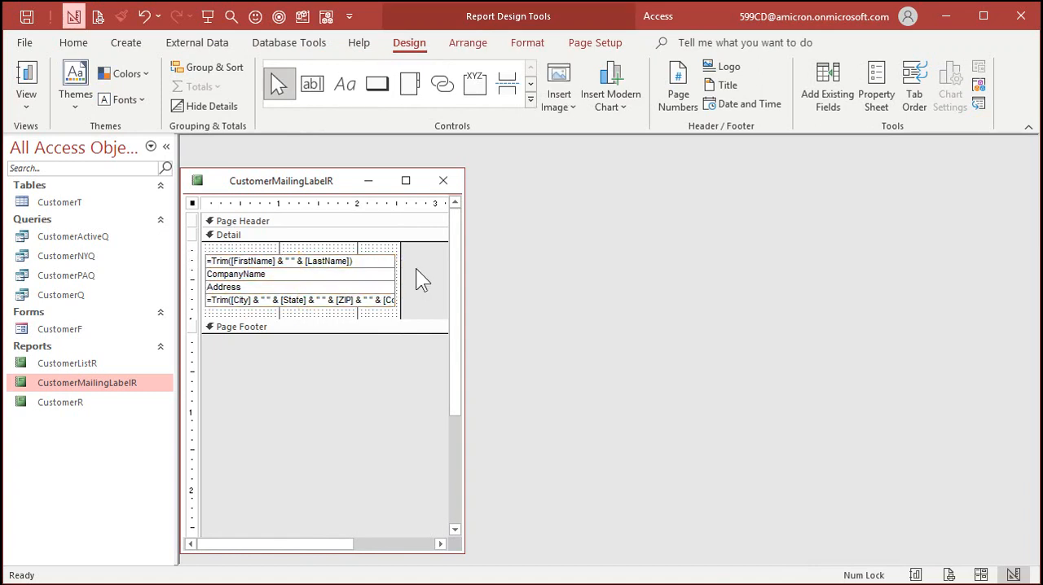
click(443, 180)
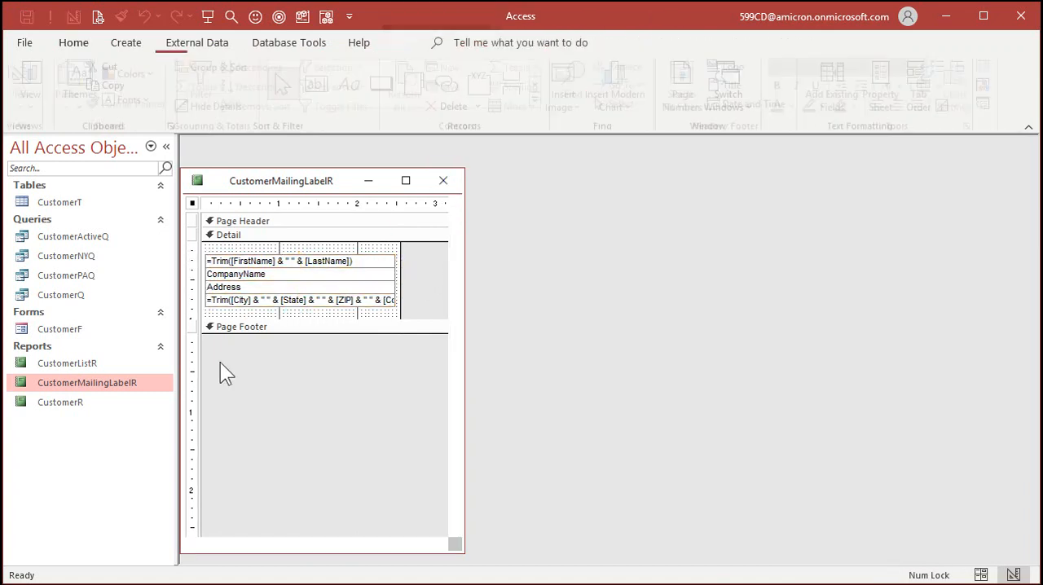
- Preview CustomerMailingLabelR, check the label layout up close in a widened window and as a full page, and close it
right_click(121, 396)
click(184, 584)
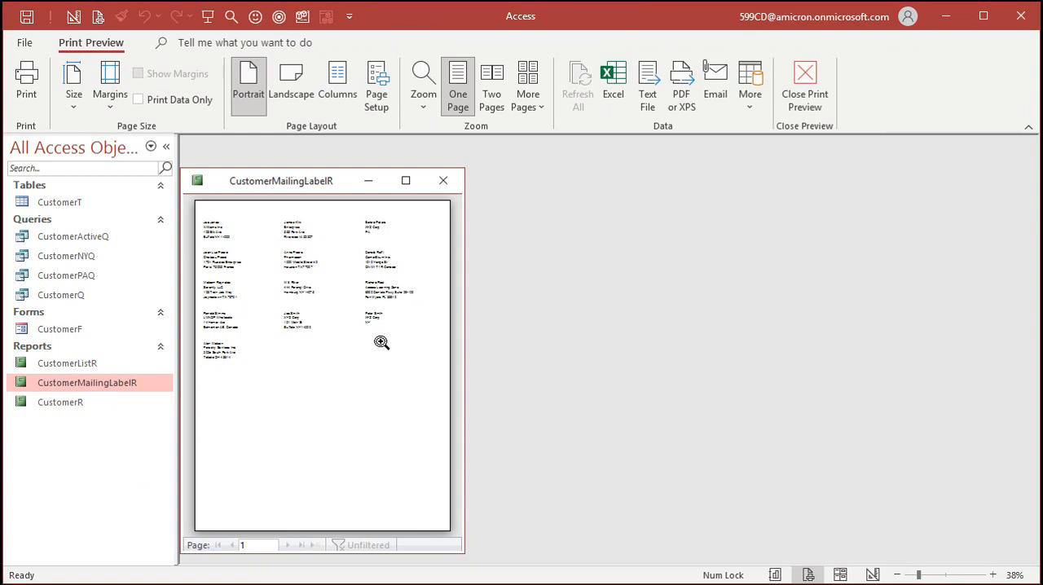
click(231, 226)
drag(282, 182, 302, 170)
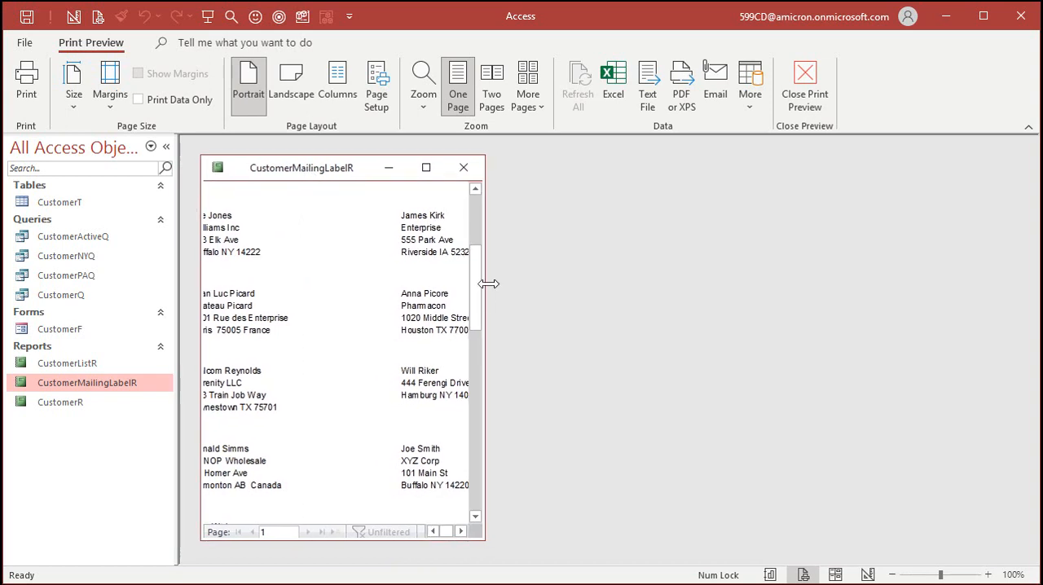
drag(483, 285, 741, 291)
click(348, 255)
click(359, 207)
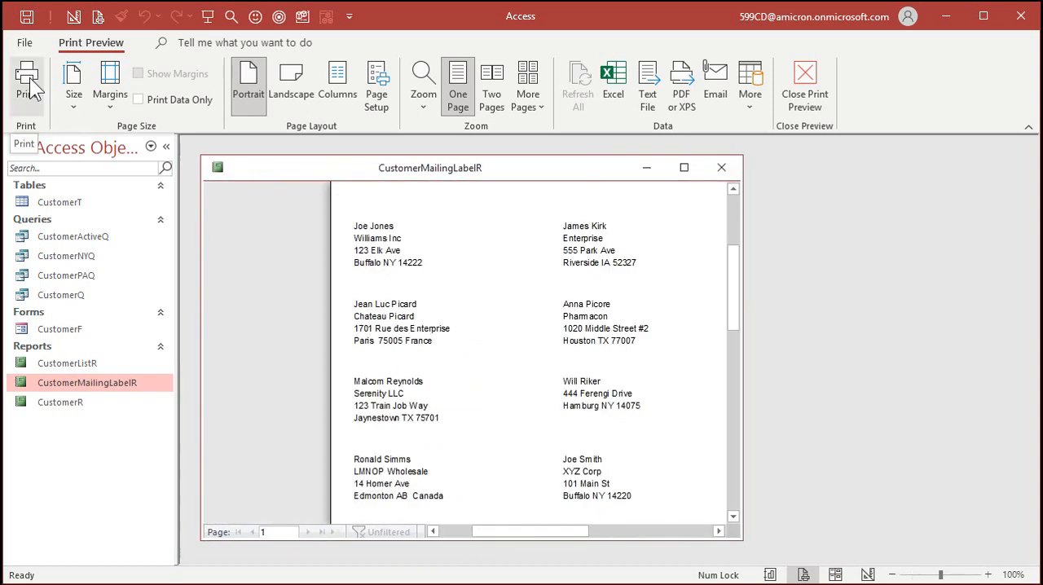
click(514, 242)
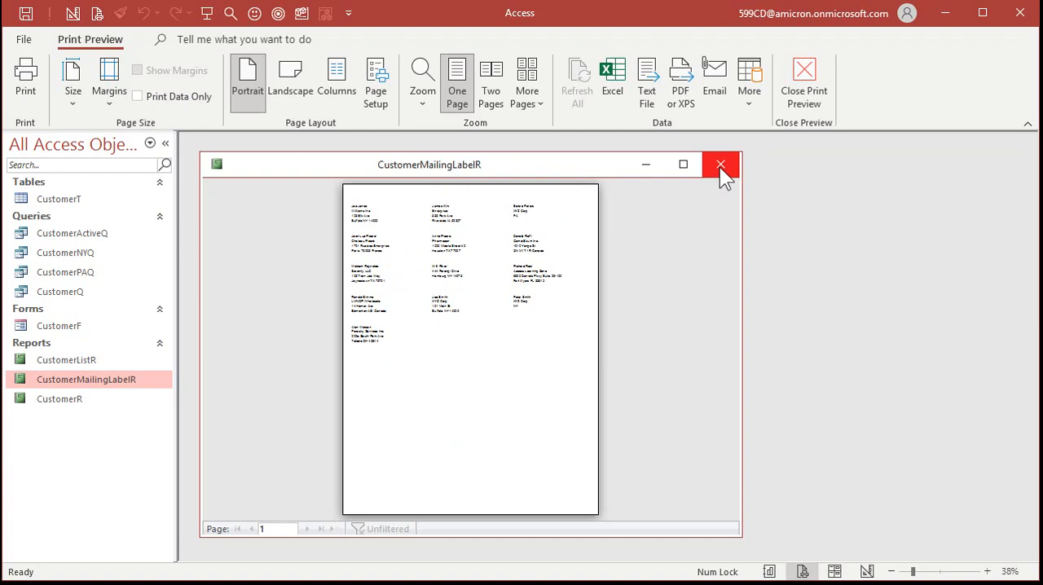
click(719, 166)
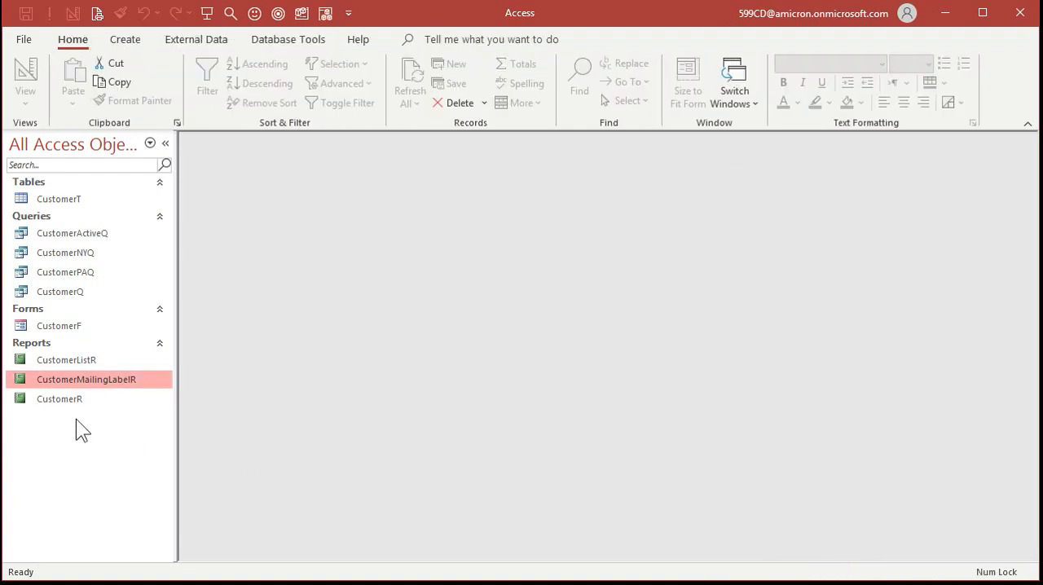
- Review the database's table, queries, form and reports, briefly opening the CustomerF form to view a record
click(61, 360)
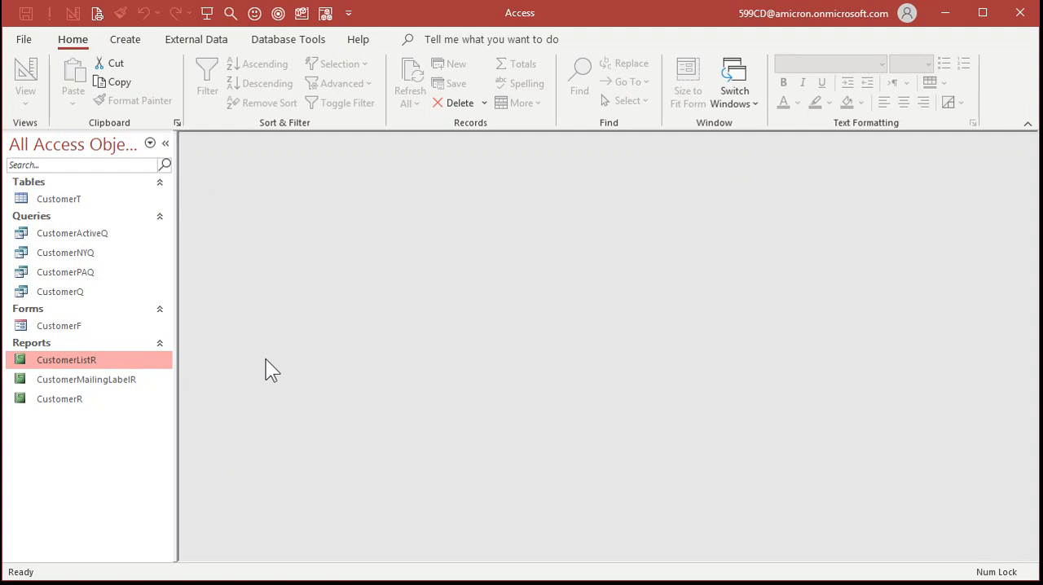
click(58, 198)
click(70, 233)
click(67, 253)
click(67, 271)
click(69, 291)
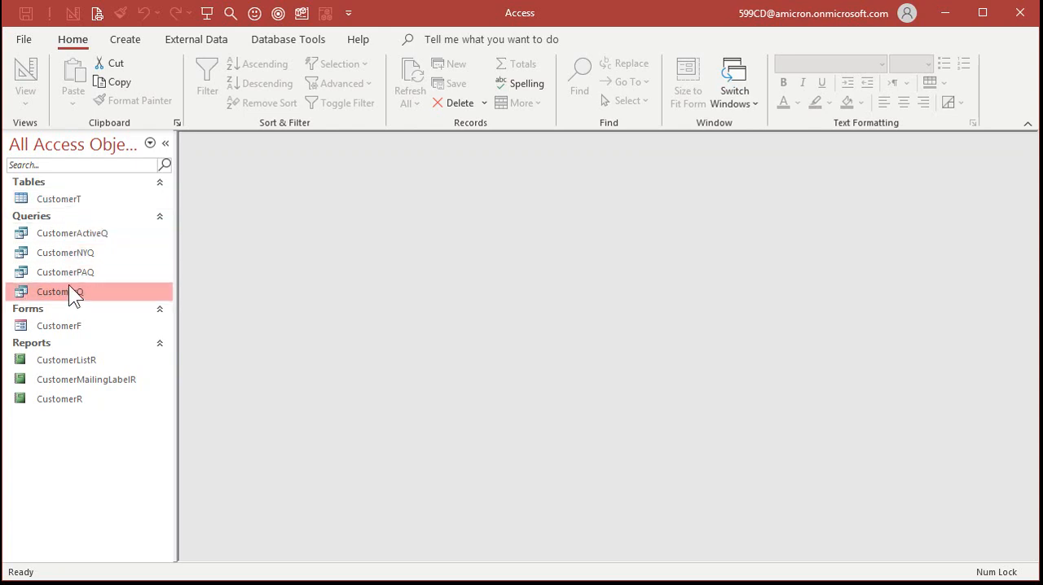
click(70, 326)
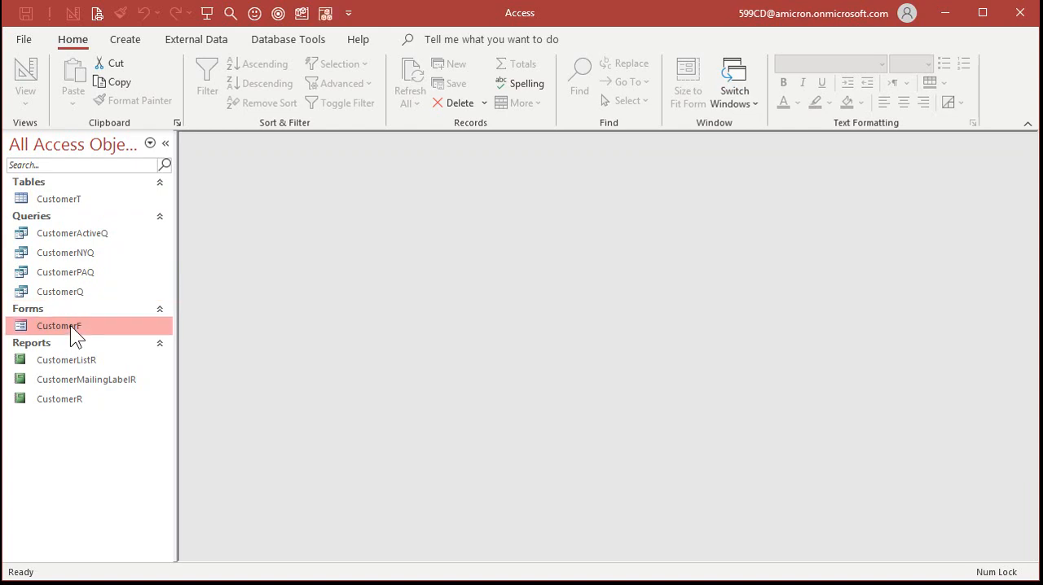
double_click(70, 325)
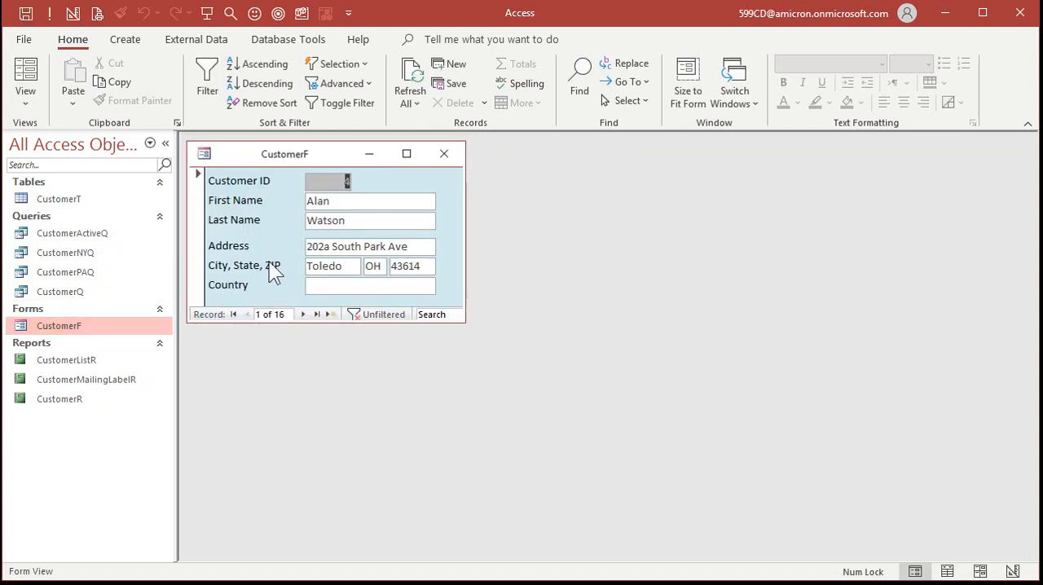
click(445, 155)
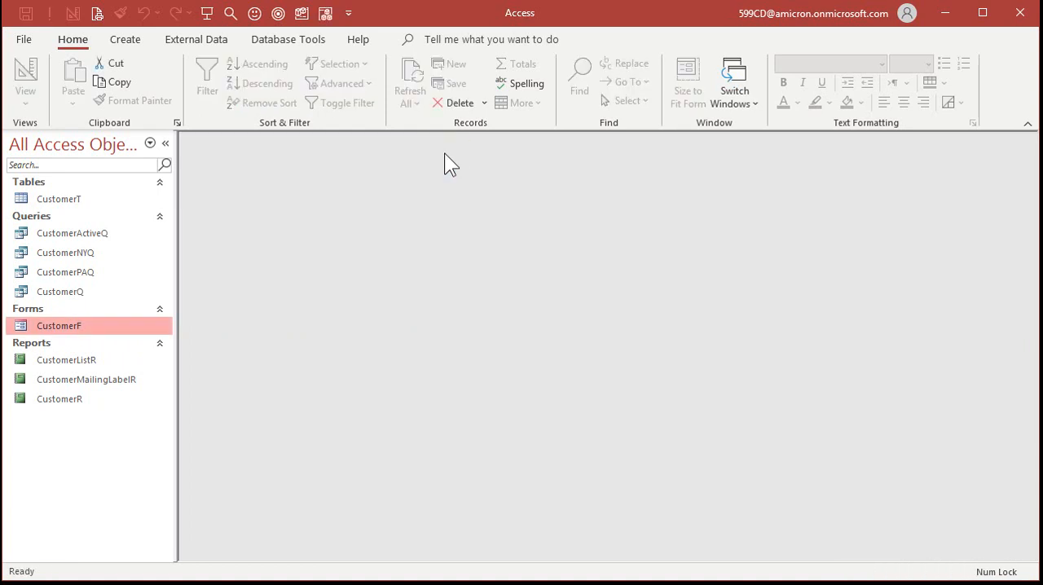
click(85, 380)
click(77, 398)
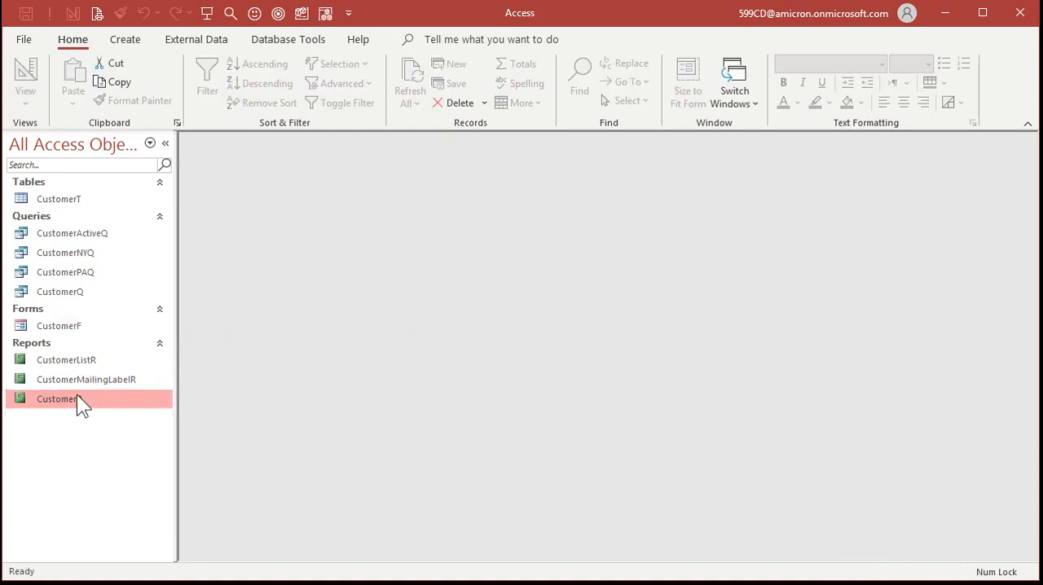